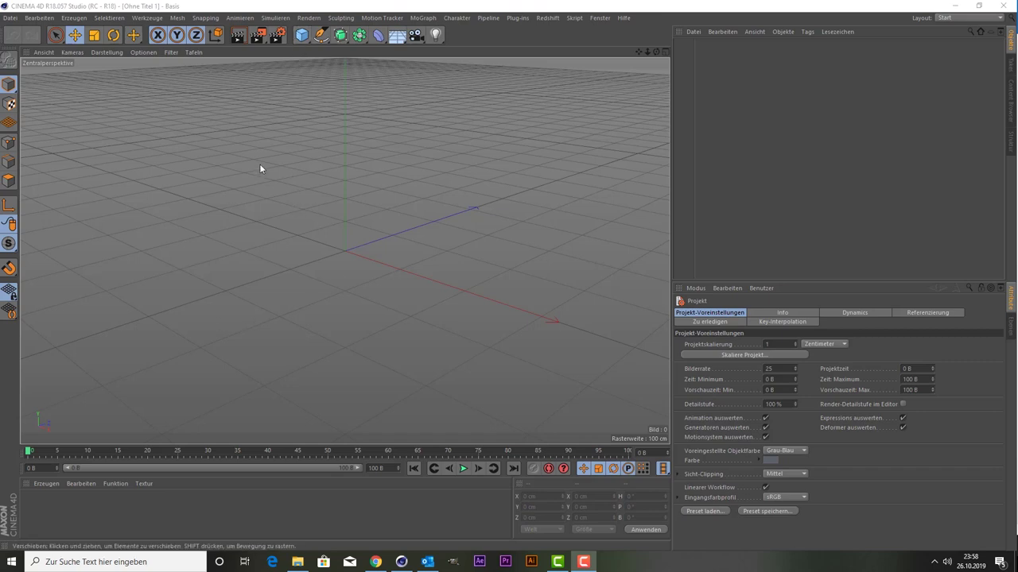
- Add a Plane object from the primitives palette
{"action": "left_click", "coordinate": [301, 37]}
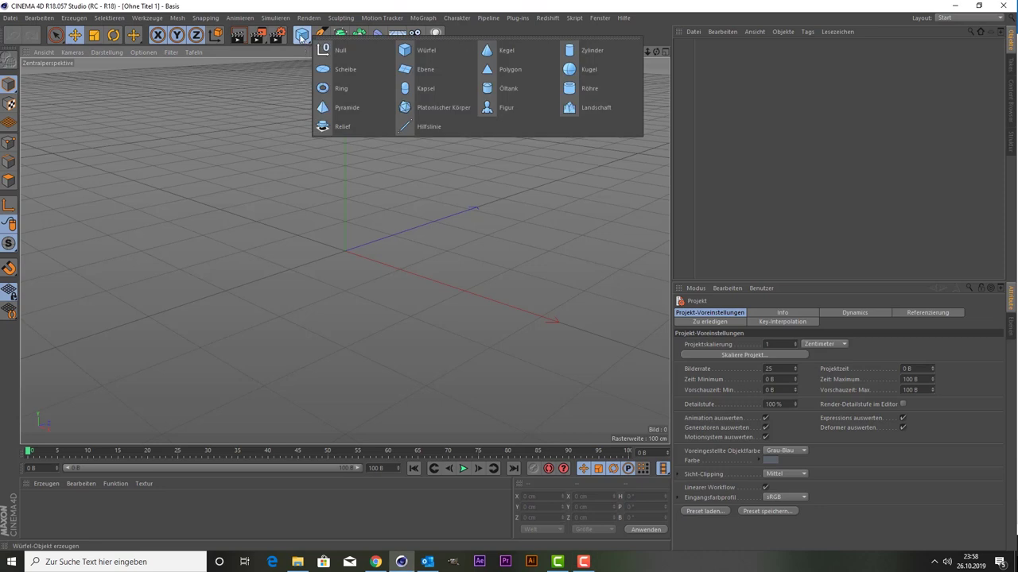
{"action": "left_click", "coordinate": [425, 71]}
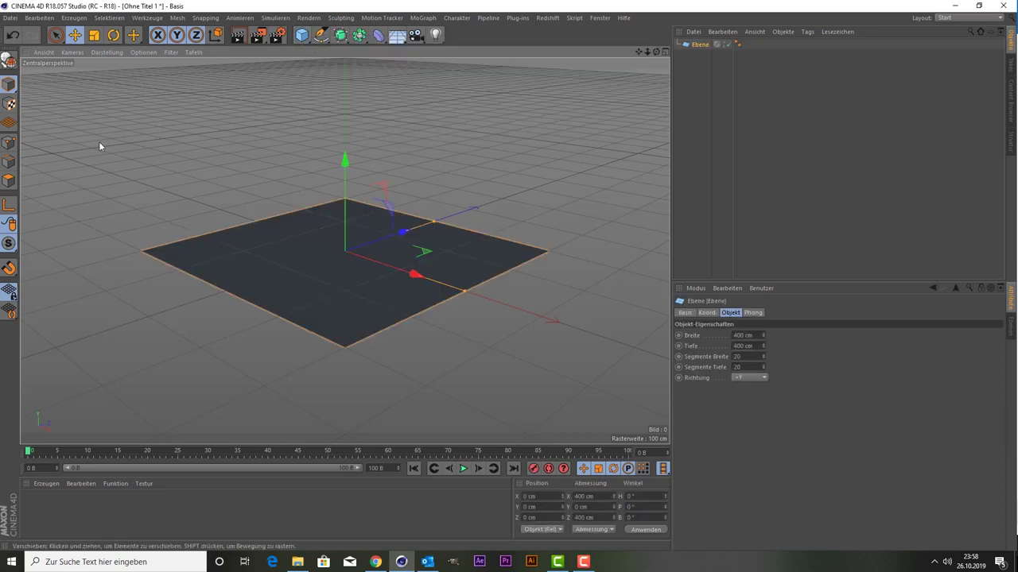
{"action": "scroll", "coordinate": [284, 268], "scroll_direction": "up", "scroll_amount": 3}
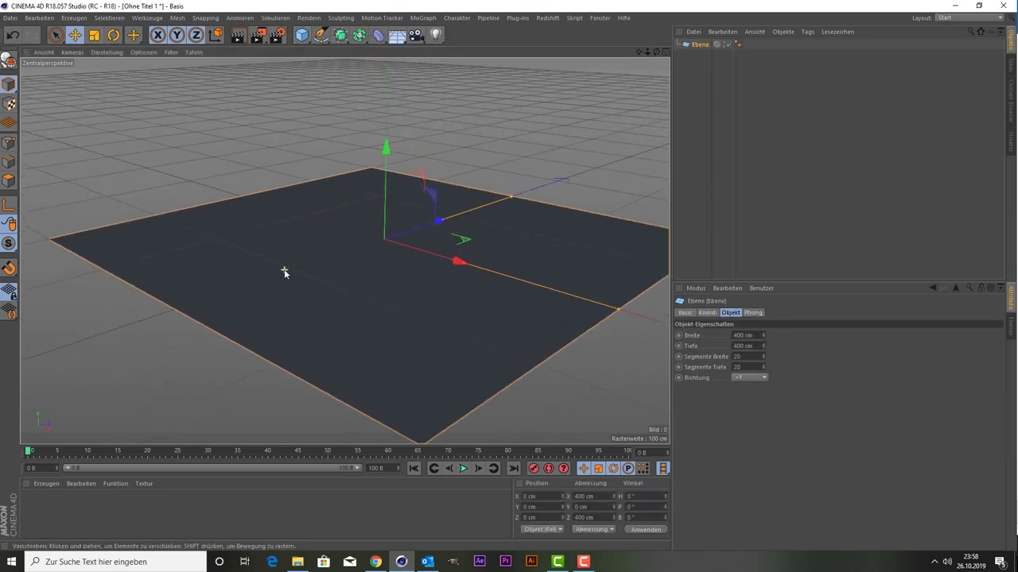
{"action": "scroll", "coordinate": [283, 269], "scroll_direction": "down", "scroll_amount": 2}
{"action": "scroll", "coordinate": [284, 274], "scroll_direction": "down", "scroll_amount": 1}
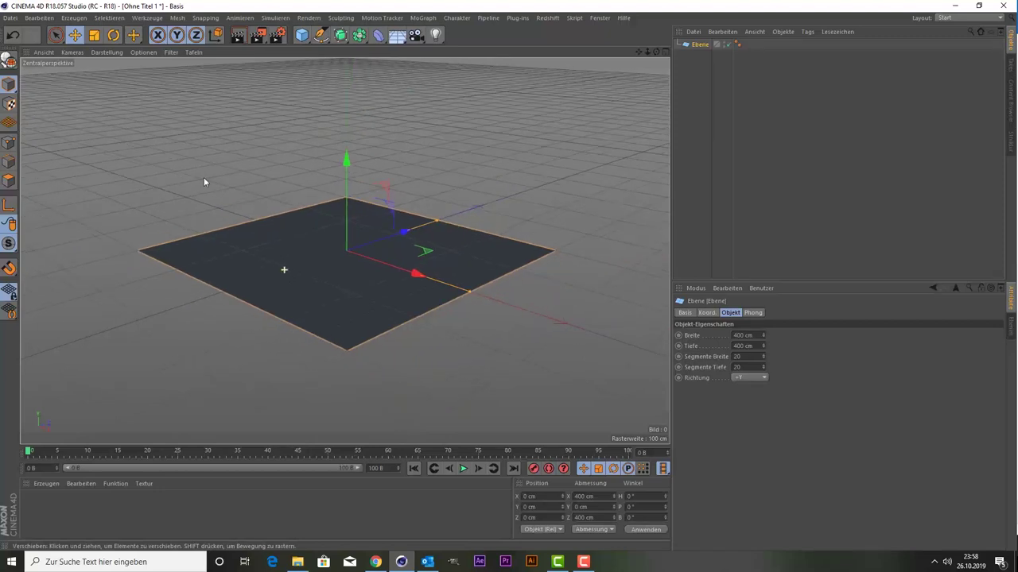
- Scale the plane up from 400 cm to 530 × 530 cm
{"action": "left_click", "coordinate": [94, 35]}
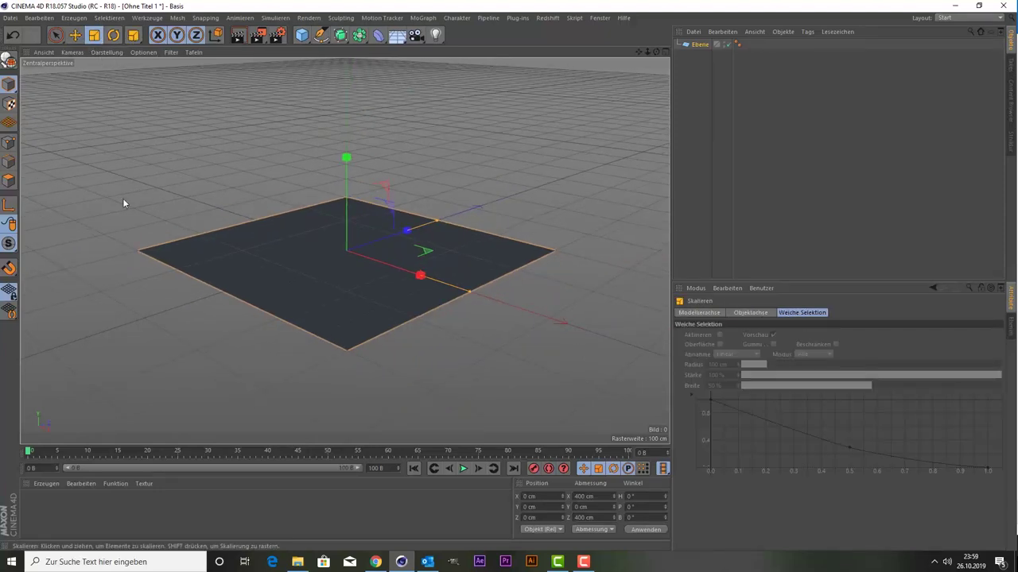
{"action": "left_click_drag", "start_coordinate": [123, 199], "coordinate": [227, 130]}
{"action": "left_click", "coordinate": [56, 35]}
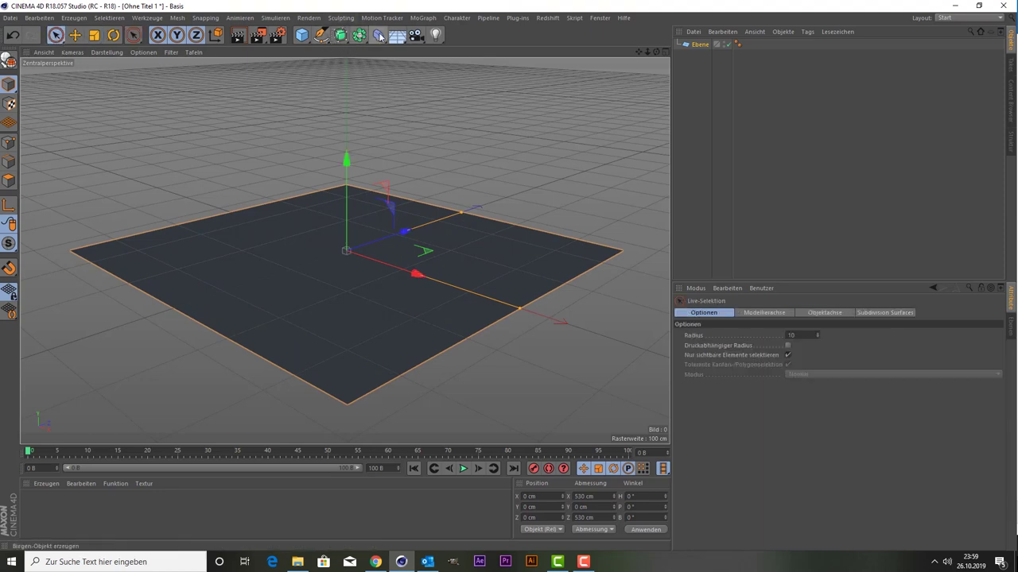
{"action": "left_click", "coordinate": [379, 35]}
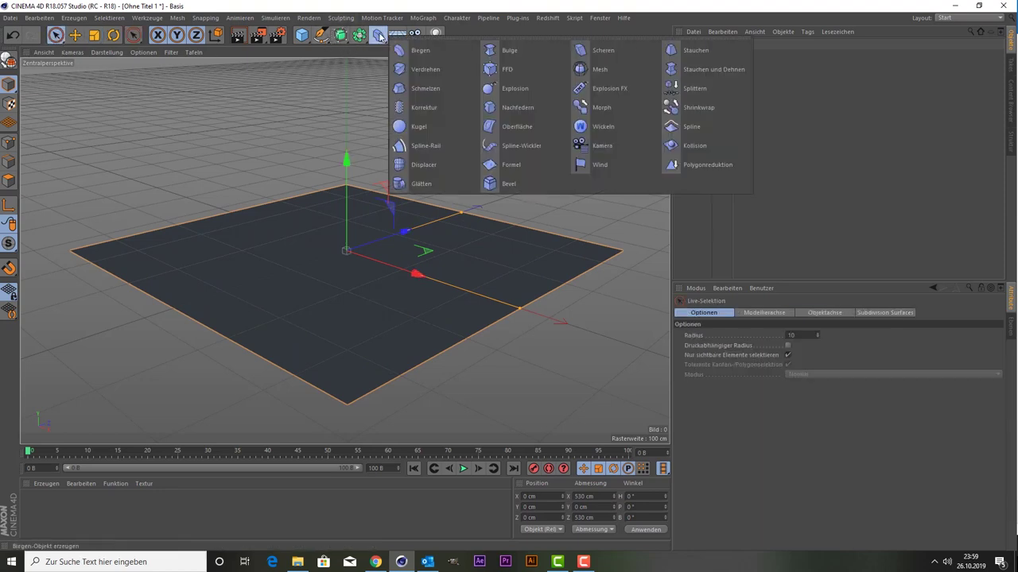
- Add a Biegen deformer with Größe X 0 and Z 522 cm, and Stärke 90°
{"action": "left_click", "coordinate": [440, 53]}
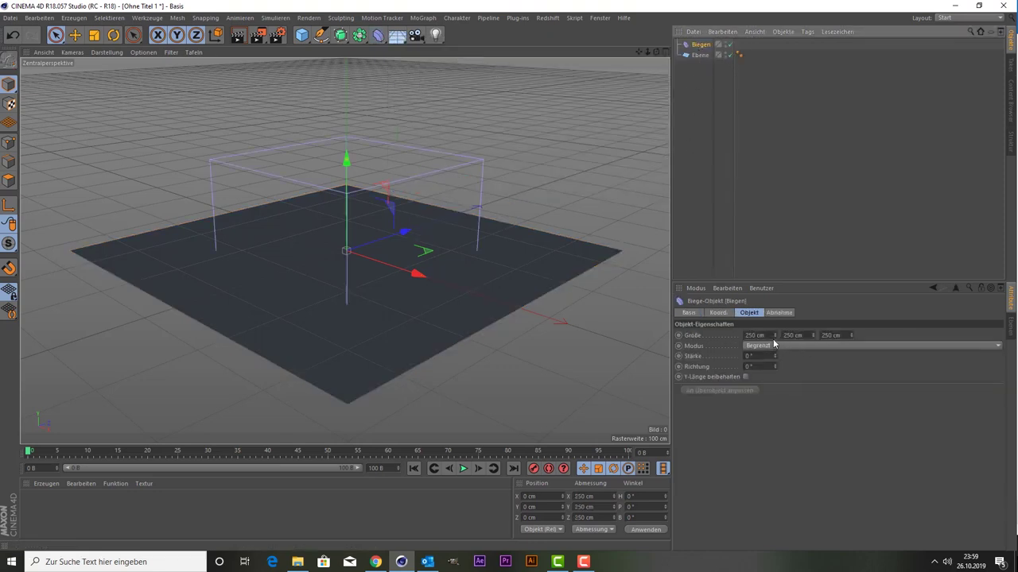
{"action": "left_click_drag", "start_coordinate": [774, 337], "coordinate": [775, 413]}
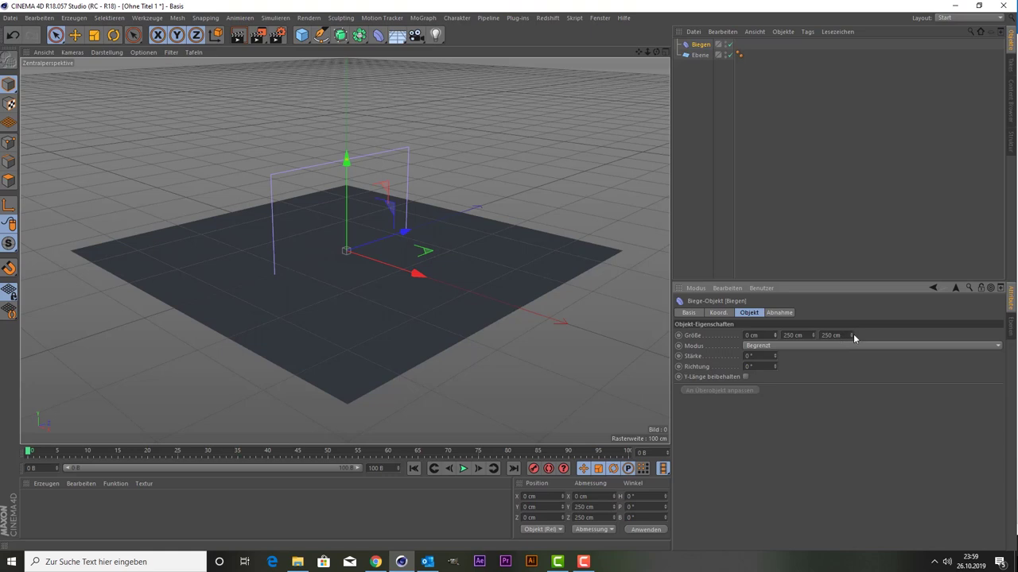
{"action": "left_click_drag", "start_coordinate": [854, 338], "coordinate": [849, 303]}
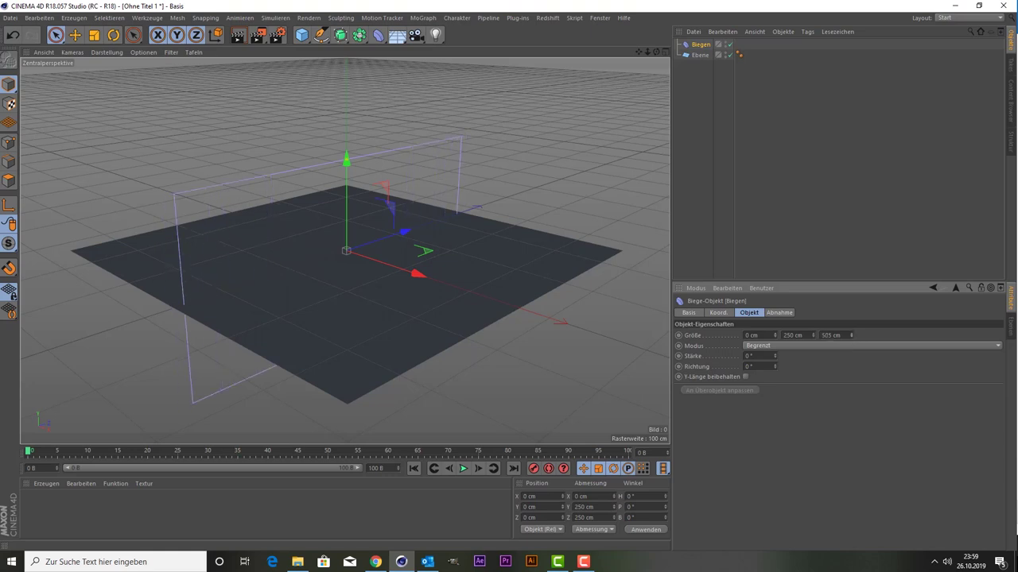
{"action": "left_click_drag", "start_coordinate": [849, 337], "coordinate": [849, 318]}
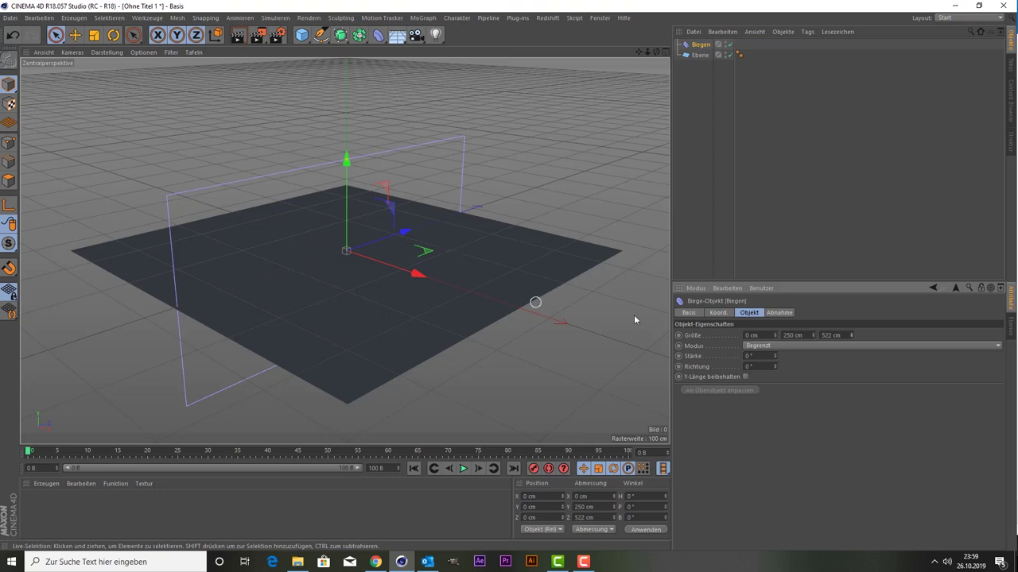
{"action": "left_click", "coordinate": [752, 355]}
{"action": "type", "text": "9"}
{"action": "type", "text": "0"}
{"action": "key", "text": "Return"}
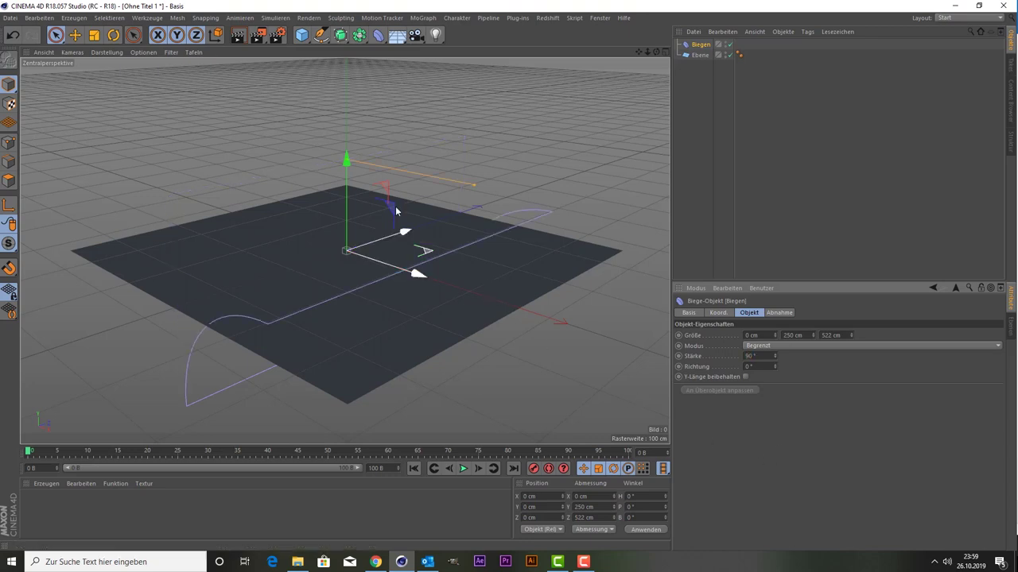
- Rotate the bend deformer upright to about -91.4°
{"action": "left_click", "coordinate": [112, 35]}
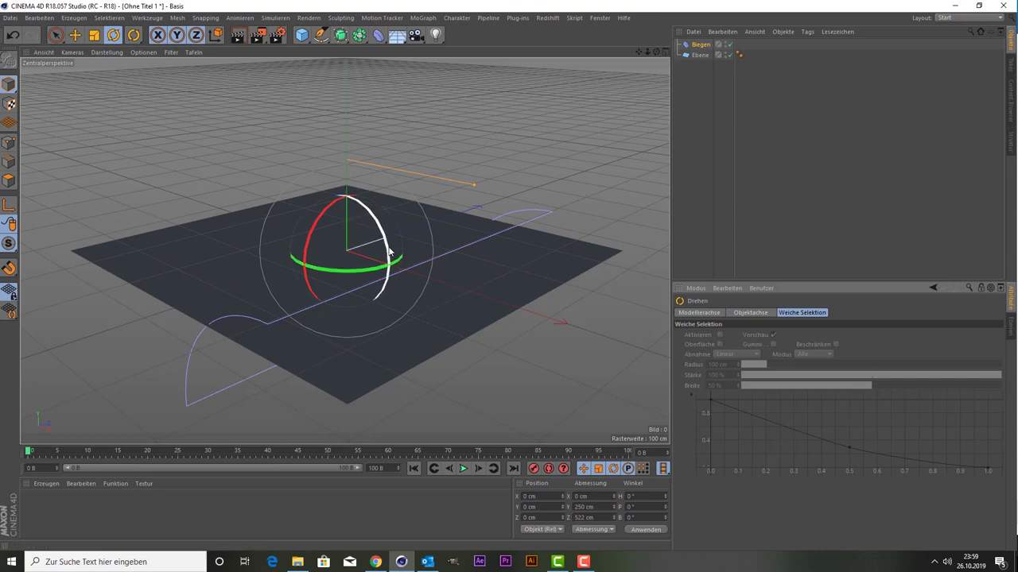
{"action": "left_click_drag", "start_coordinate": [384, 251], "coordinate": [334, 195]}
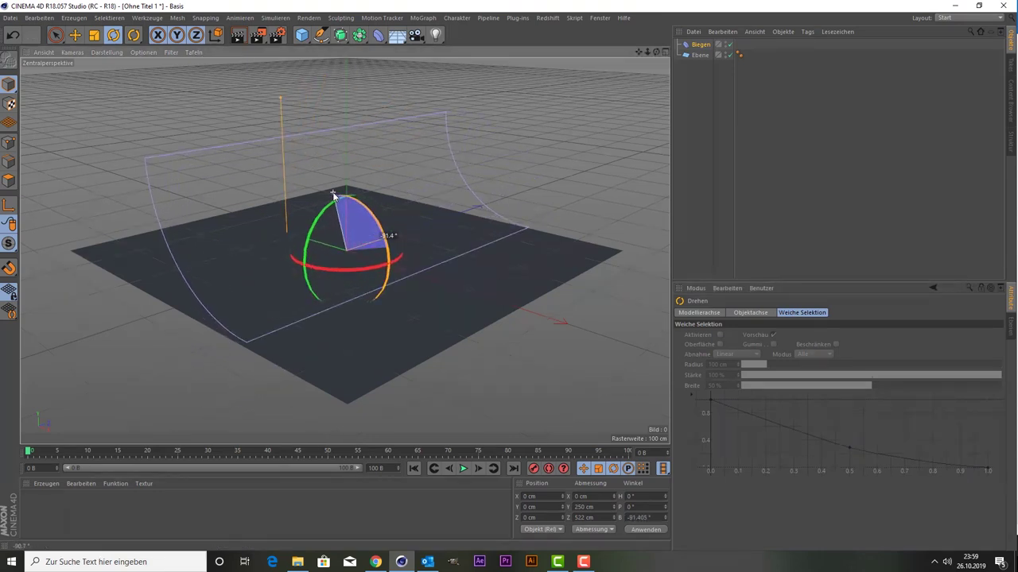
{"action": "left_click", "coordinate": [56, 35]}
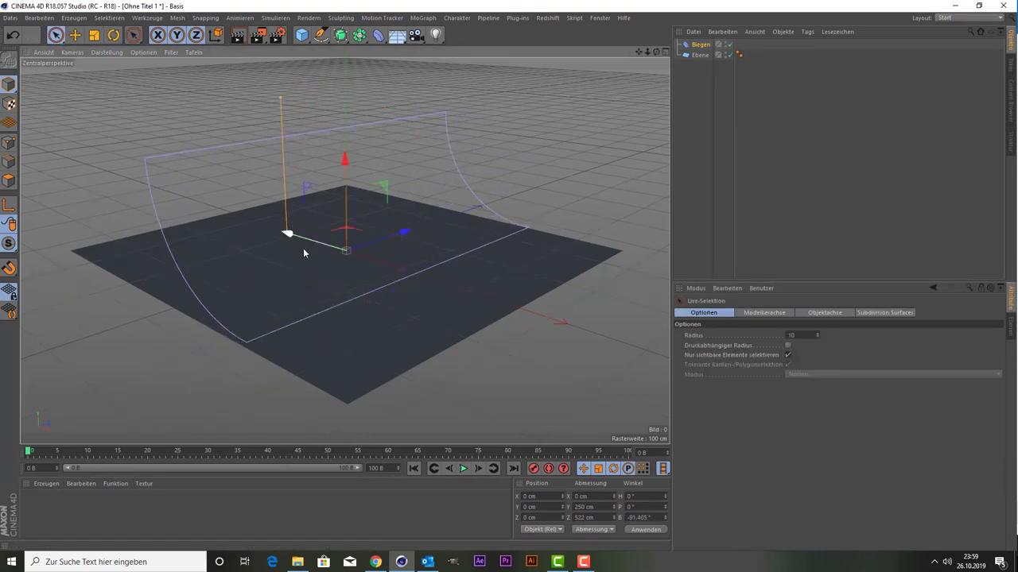
- Shift the bend toward the plane's edge and parent it under Ebene
{"action": "mouse_move", "coordinate": [286, 235]}
{"action": "left_mouse_down"}
{"action": "mouse_move", "coordinate": [231, 224]}
{"action": "mouse_move", "coordinate": [242, 208]}
{"action": "left_mouse_up"}
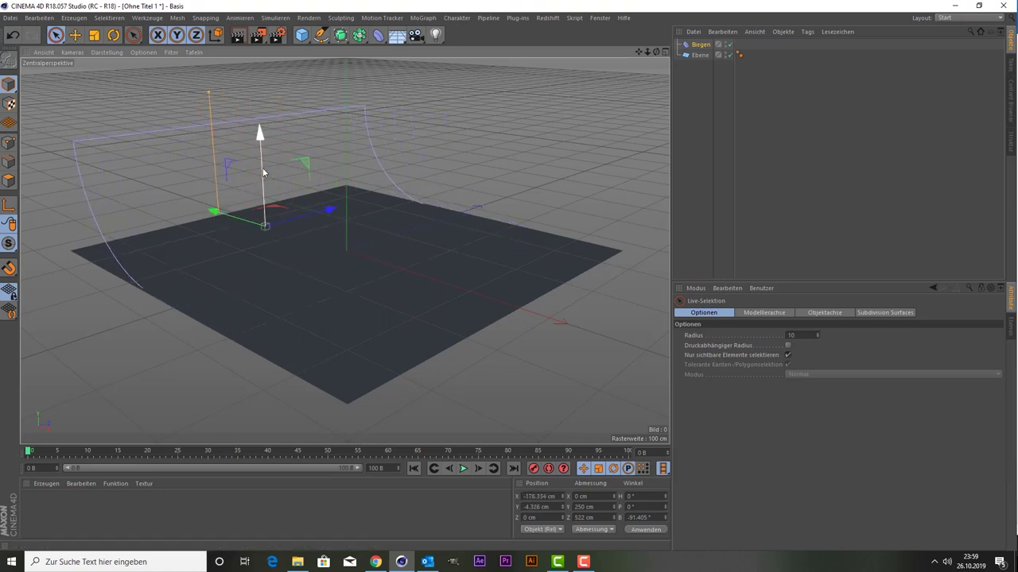
{"action": "left_click_drag", "start_coordinate": [264, 173], "coordinate": [263, 194]}
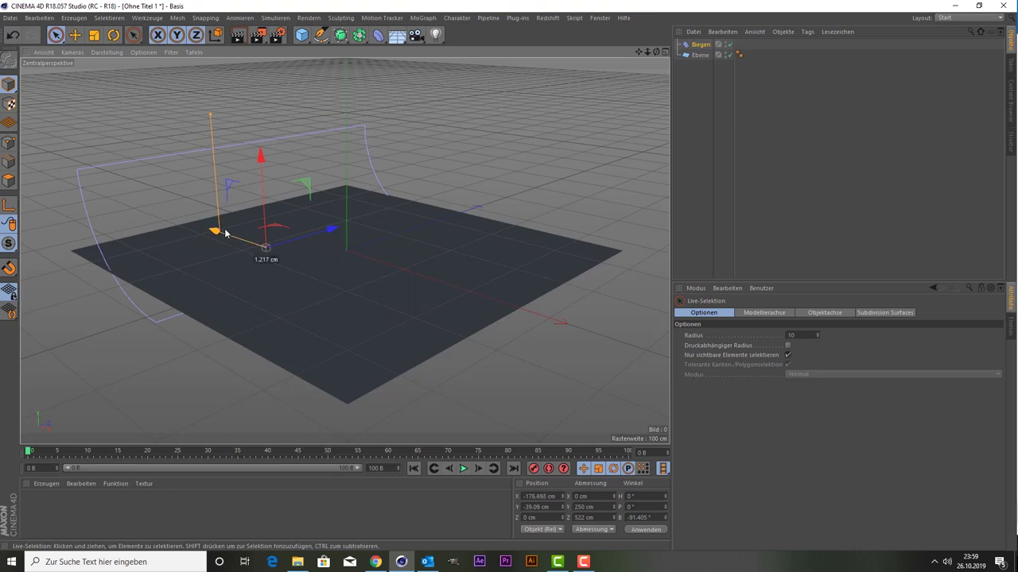
{"action": "left_click_drag", "start_coordinate": [225, 233], "coordinate": [214, 230]}
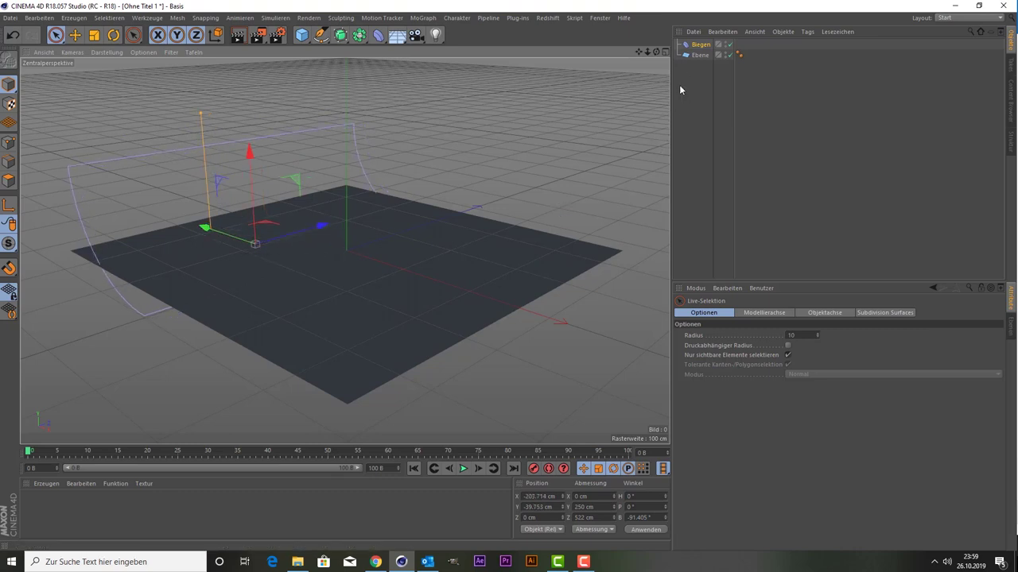
{"action": "left_click_drag", "start_coordinate": [692, 46], "coordinate": [694, 56]}
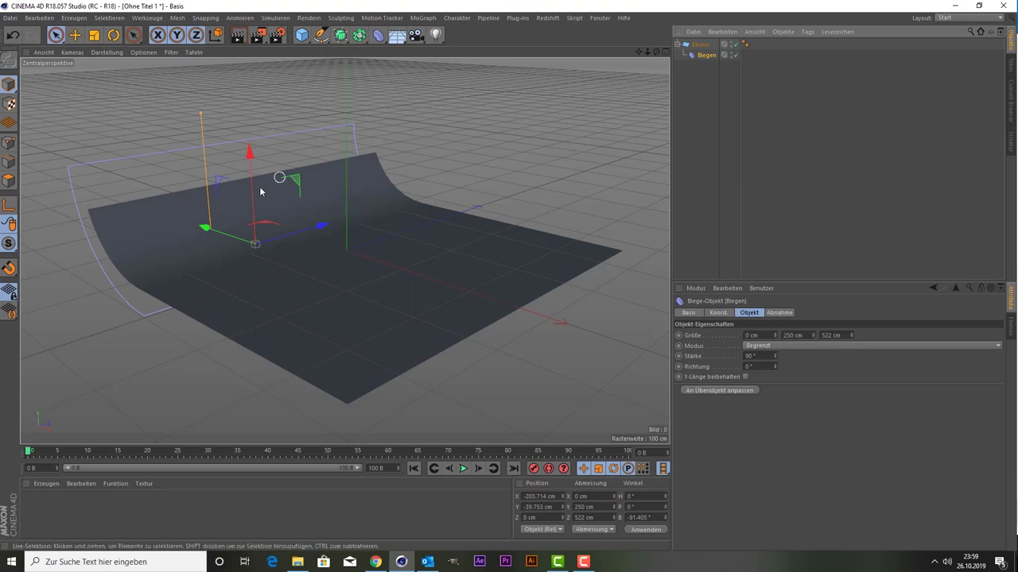
- Move the bend curve inward and enlarge the plane to 783.202 × 768.246 cm
{"action": "left_click_drag", "start_coordinate": [205, 229], "coordinate": [267, 291]}
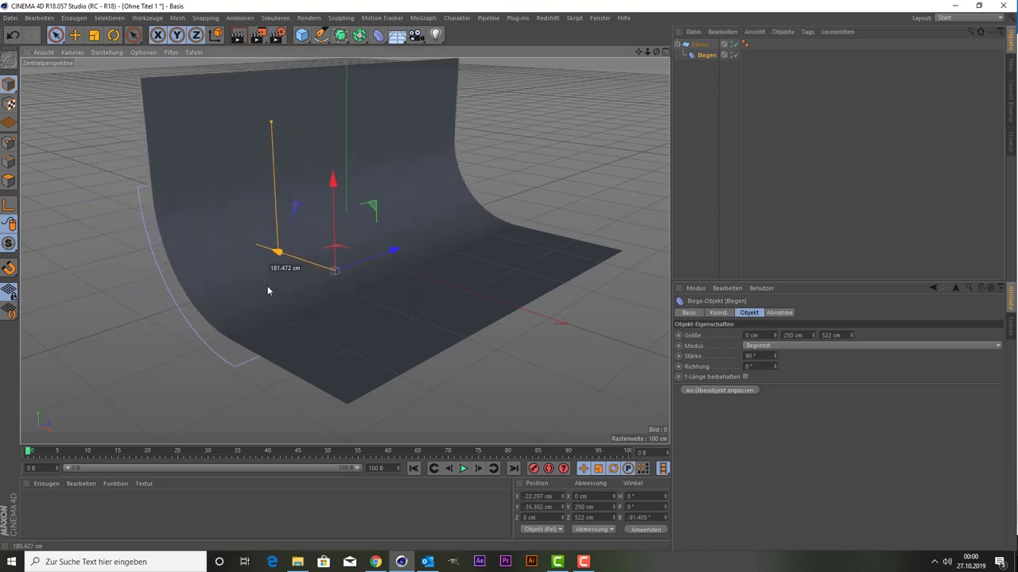
{"action": "left_click", "coordinate": [549, 268]}
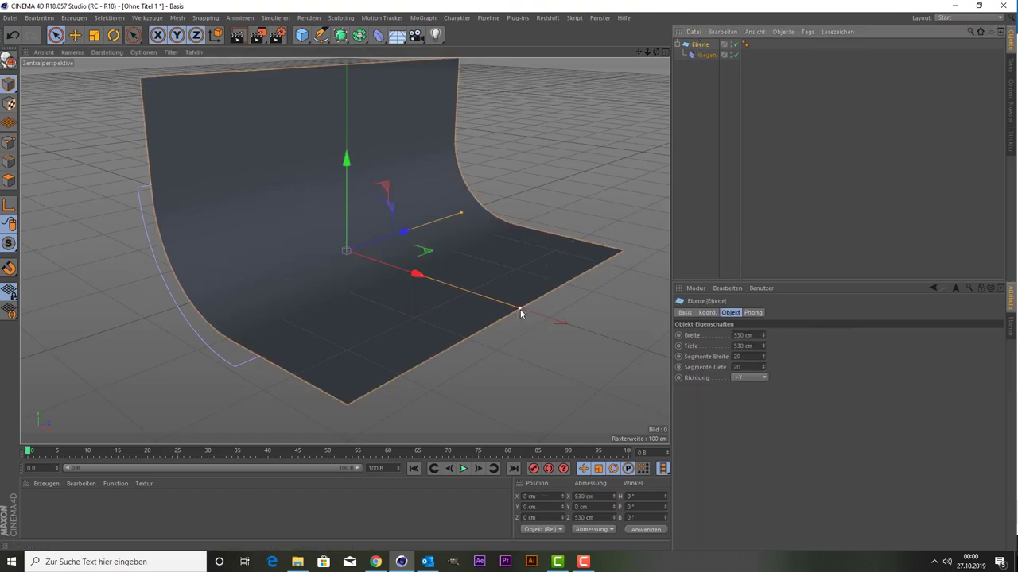
{"action": "left_click_drag", "start_coordinate": [520, 310], "coordinate": [582, 353]}
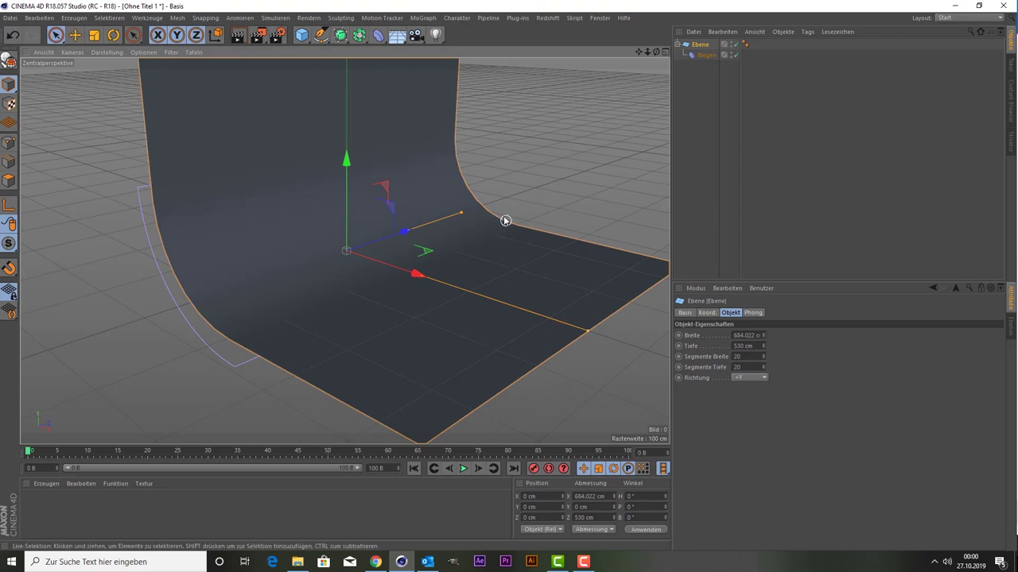
{"action": "mouse_move", "coordinate": [461, 214]}
{"action": "left_mouse_down"}
{"action": "mouse_move", "coordinate": [525, 179]}
{"action": "mouse_move", "coordinate": [502, 199]}
{"action": "left_mouse_up"}
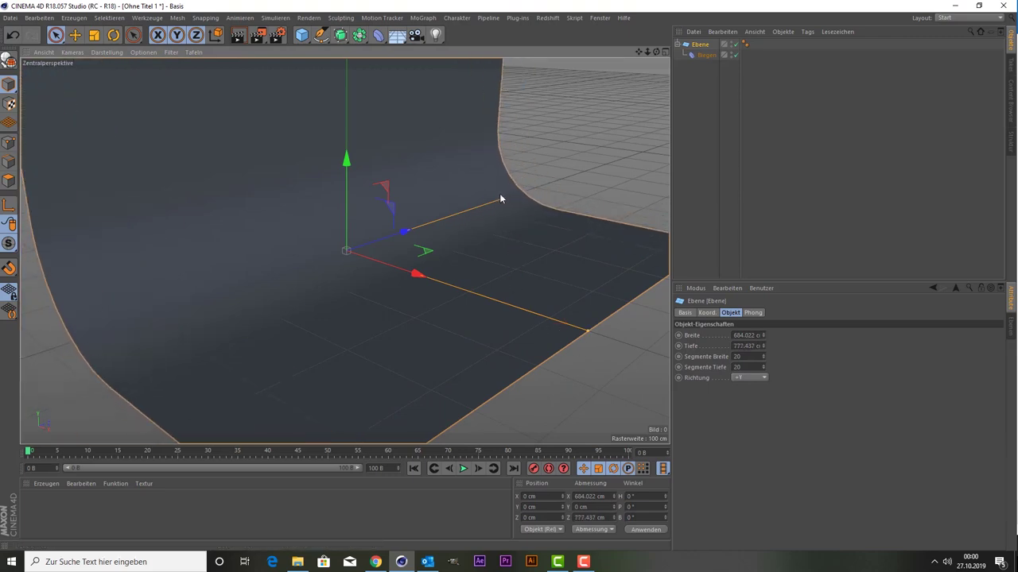
{"action": "left_click_drag", "start_coordinate": [585, 328], "coordinate": [636, 348]}
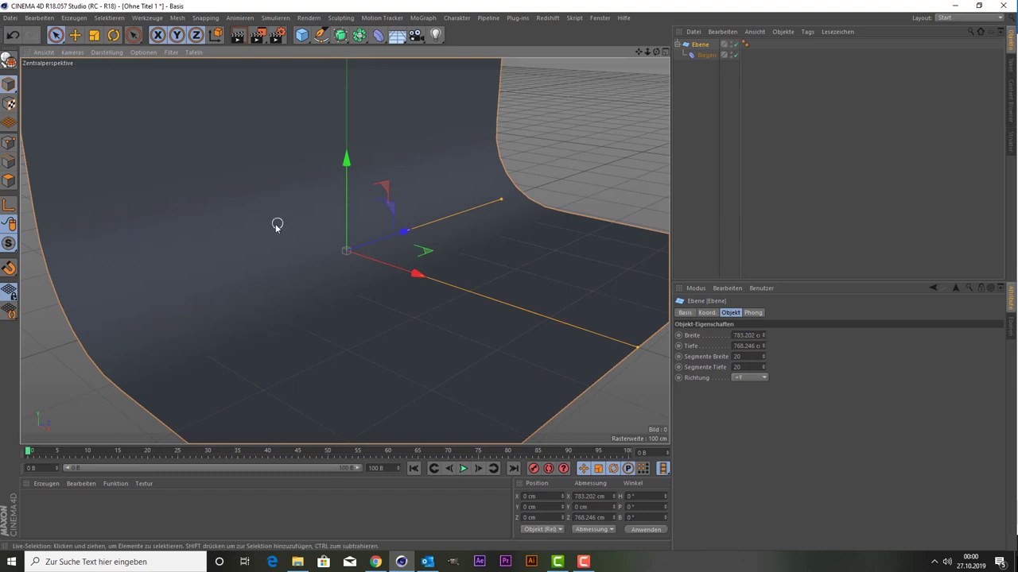
{"action": "scroll", "coordinate": [290, 187], "scroll_direction": "down", "scroll_amount": 2}
{"action": "scroll", "coordinate": [288, 188], "scroll_direction": "down", "scroll_amount": 2}
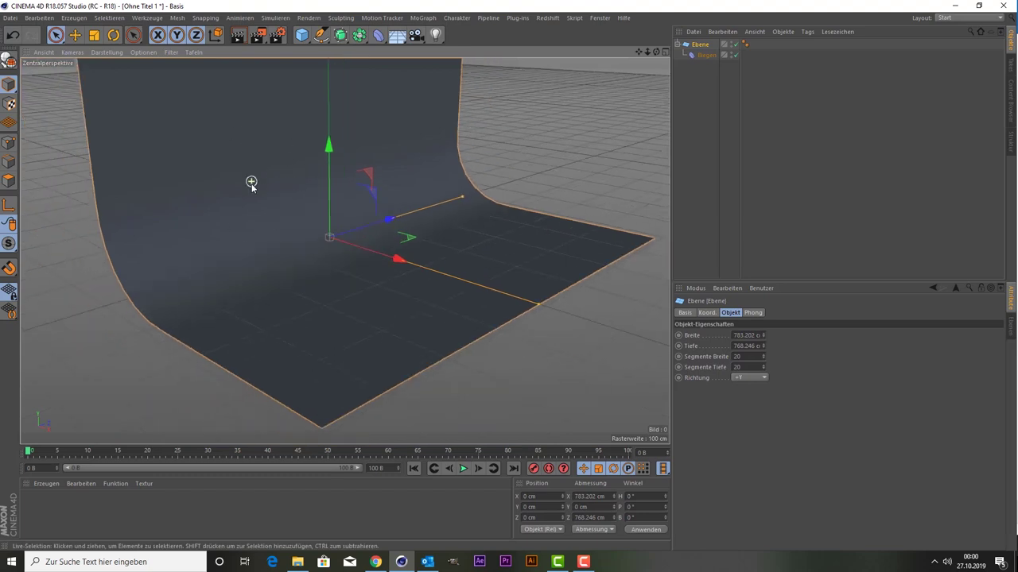
{"action": "left_click", "coordinate": [97, 52]}
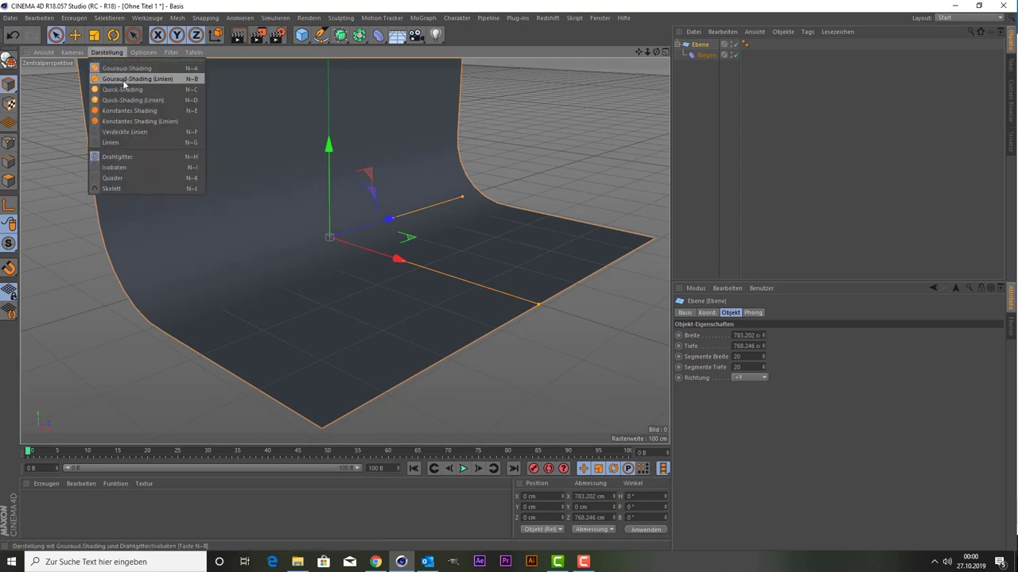
- Show wireframe, give the plane 100 × 100 segments, and stretch it to 860.922 × 1131.428 cm
{"action": "left_click", "coordinate": [124, 84]}
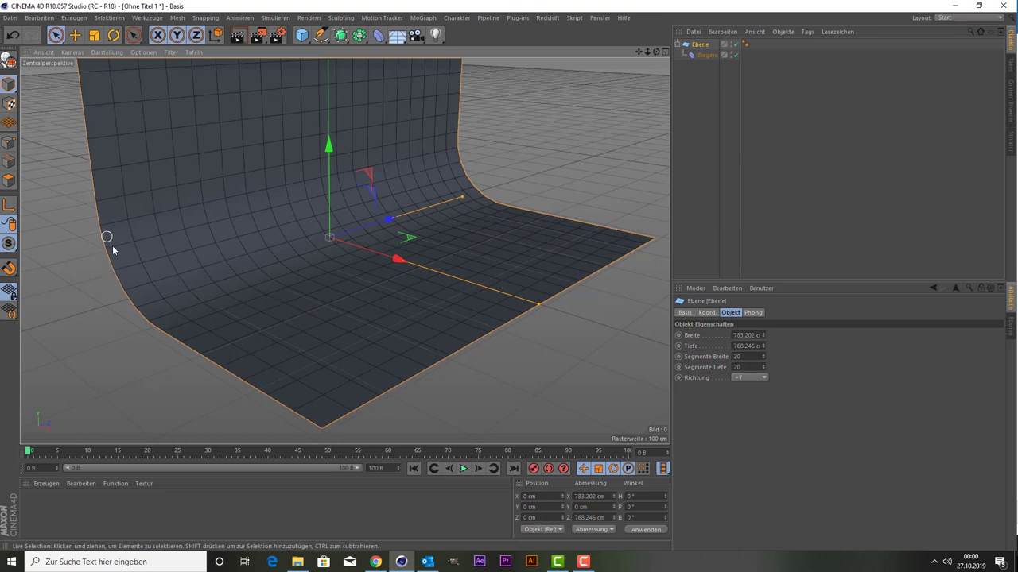
{"action": "left_click", "coordinate": [701, 46]}
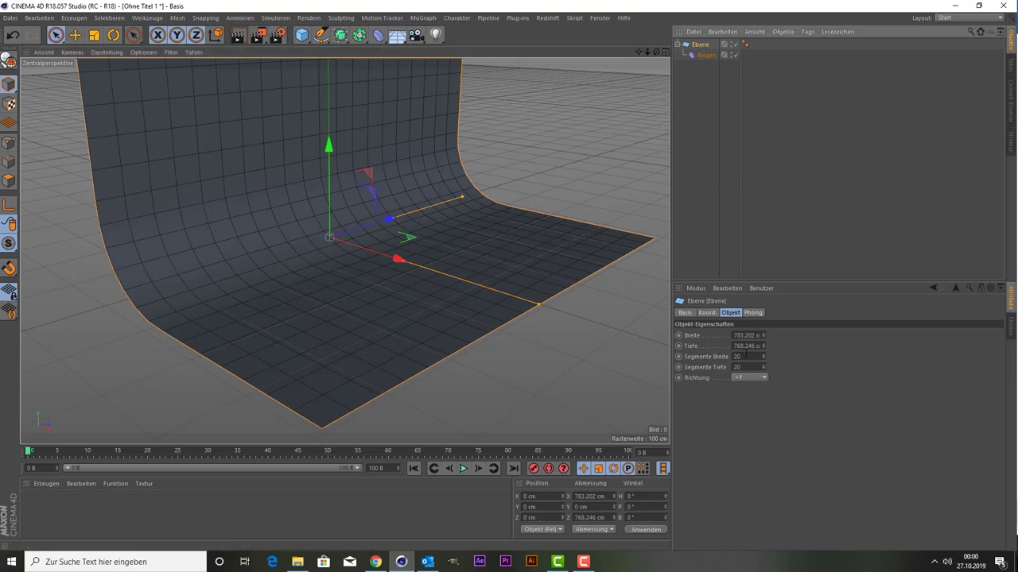
{"action": "double_click", "coordinate": [748, 357]}
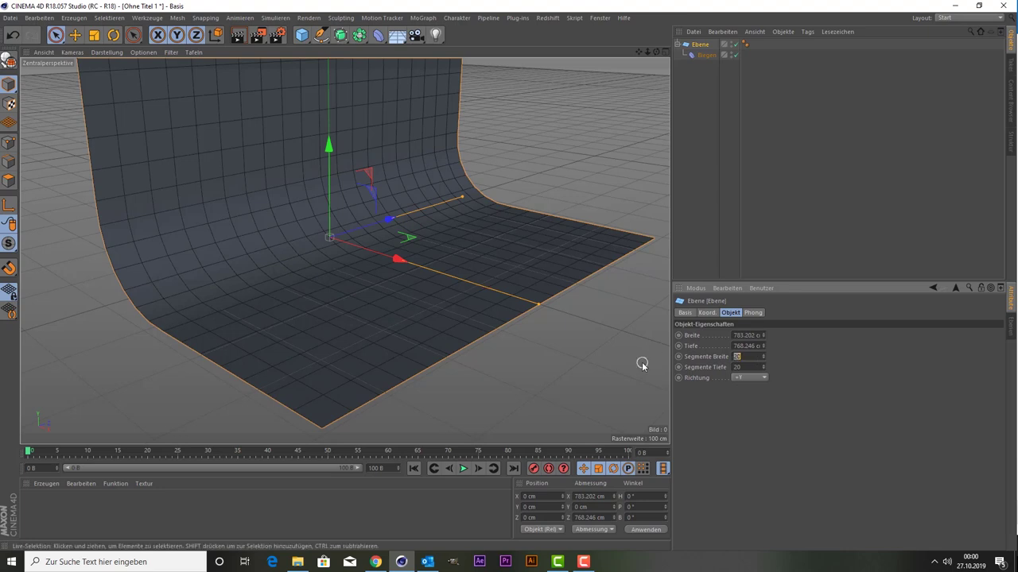
{"action": "type", "text": "100"}
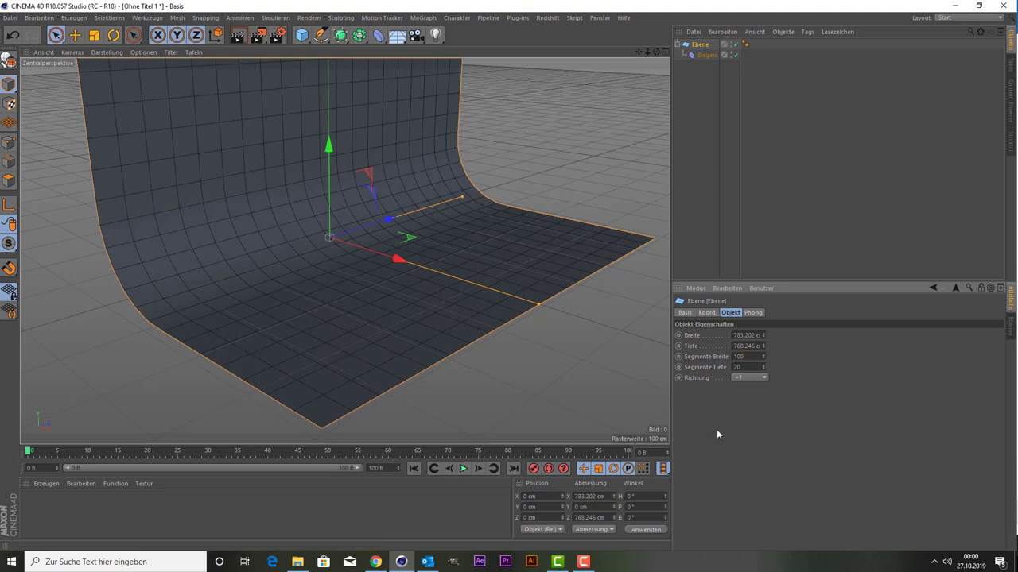
{"action": "left_click", "coordinate": [756, 367]}
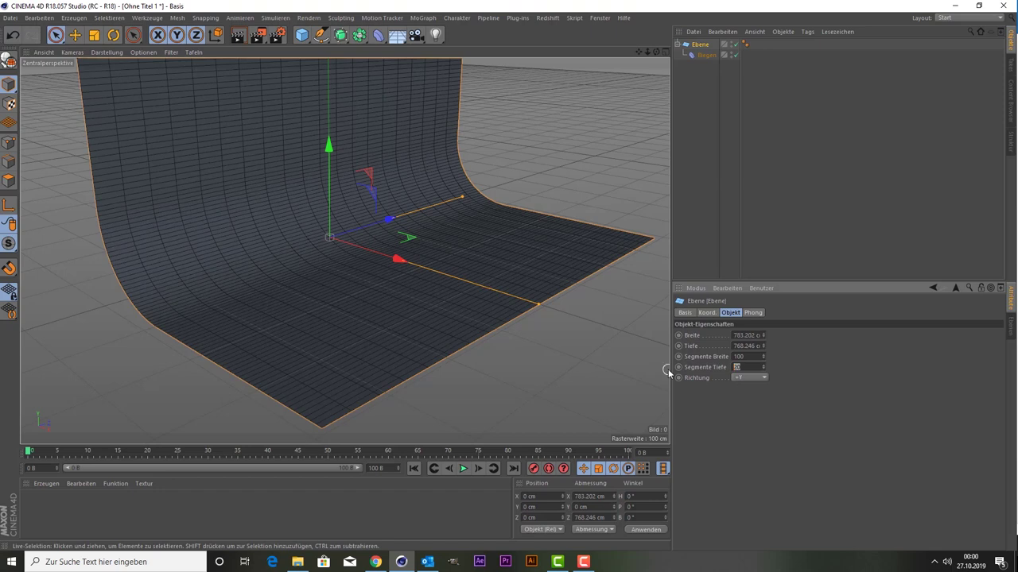
{"action": "type", "text": "100"}
{"action": "key", "text": "Return"}
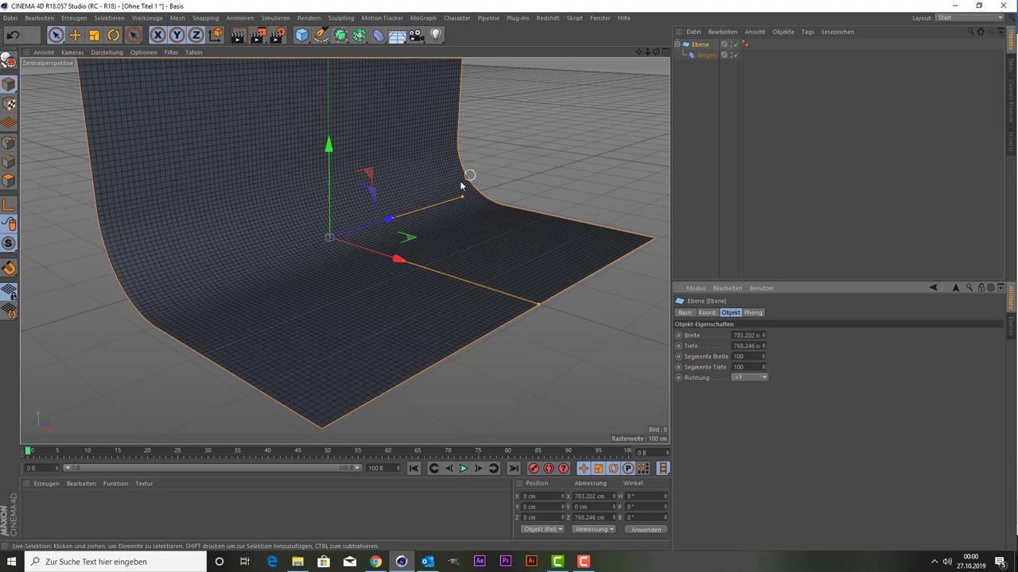
{"action": "left_click_drag", "start_coordinate": [544, 309], "coordinate": [566, 313]}
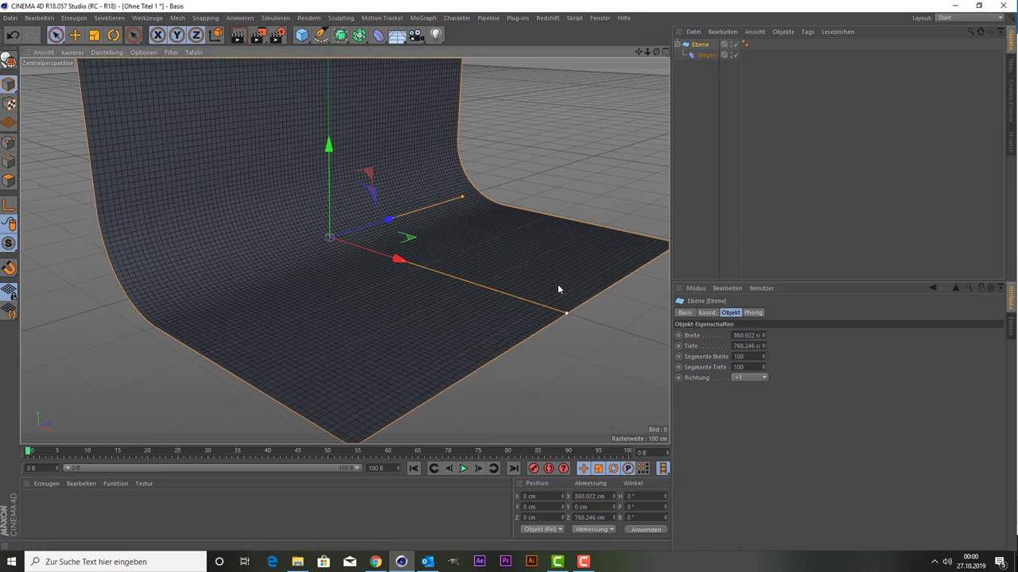
{"action": "left_click_drag", "start_coordinate": [463, 198], "coordinate": [509, 176]}
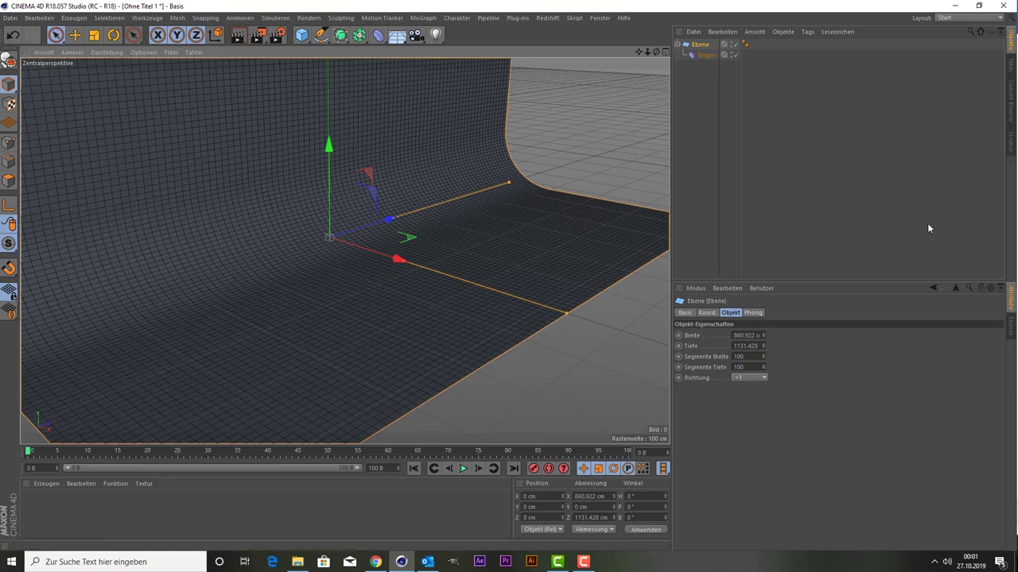
- Drag the Floor preset from Presets > Eigen > Material > Redshift into the Material Manager
{"action": "left_click", "coordinate": [1010, 121]}
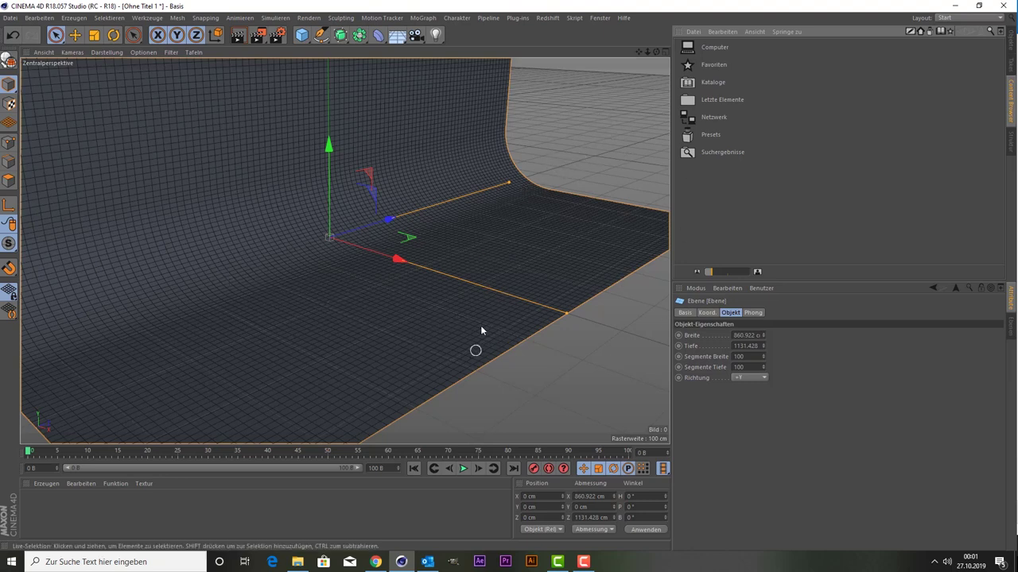
{"action": "double_click", "coordinate": [692, 135]}
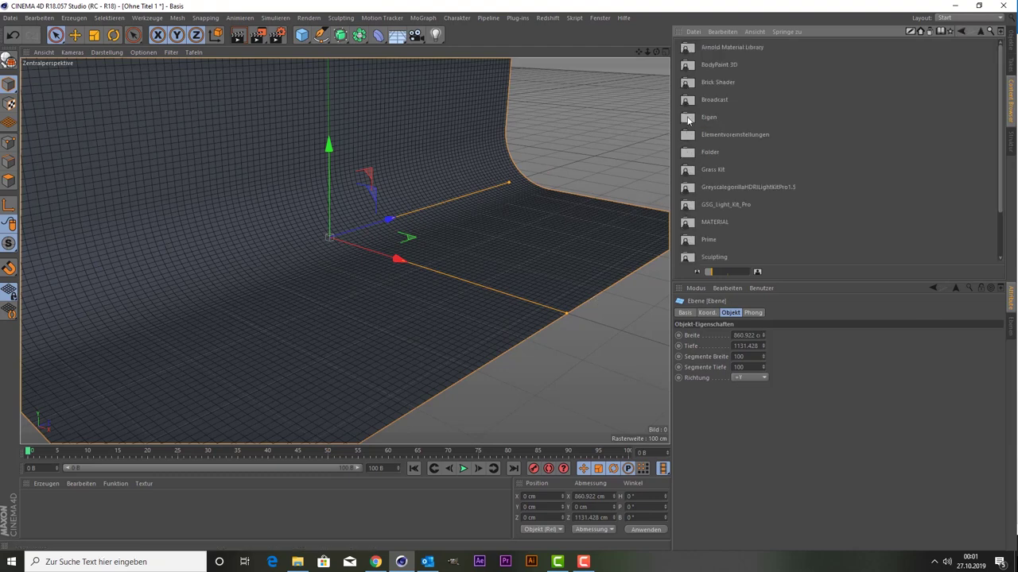
{"action": "double_click", "coordinate": [689, 119]}
{"action": "double_click", "coordinate": [687, 48]}
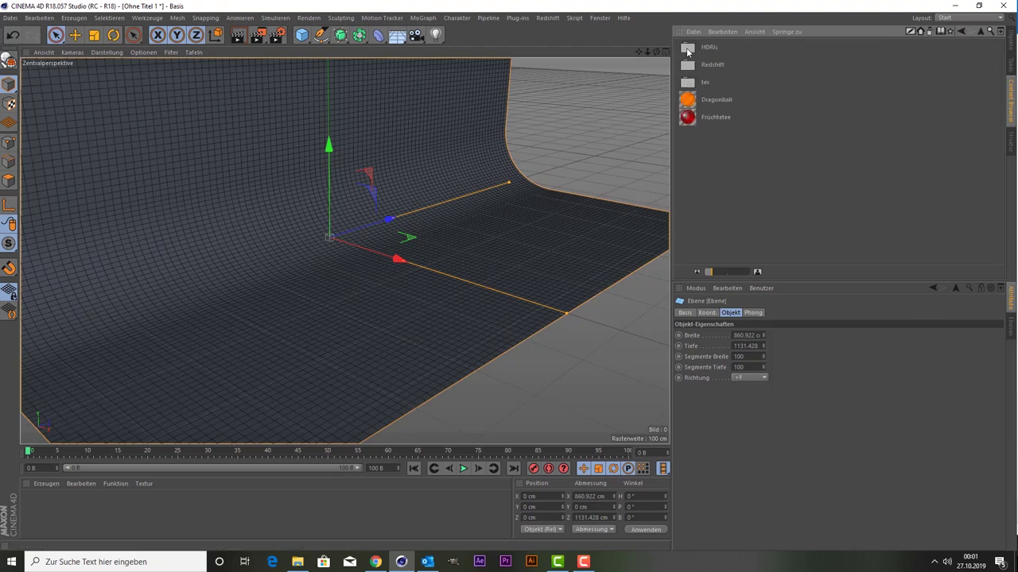
{"action": "double_click", "coordinate": [686, 66]}
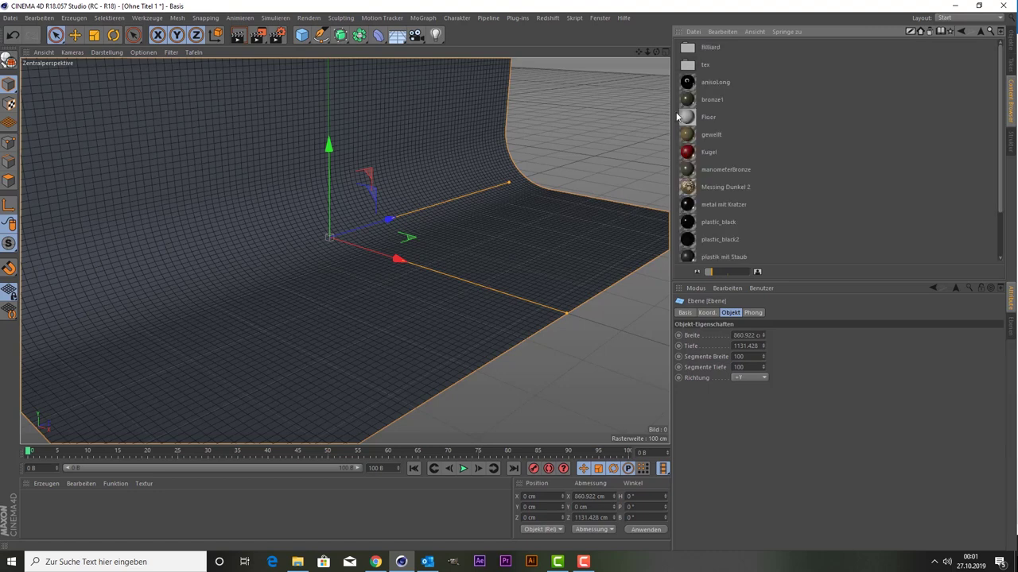
{"action": "left_click", "coordinate": [688, 120]}
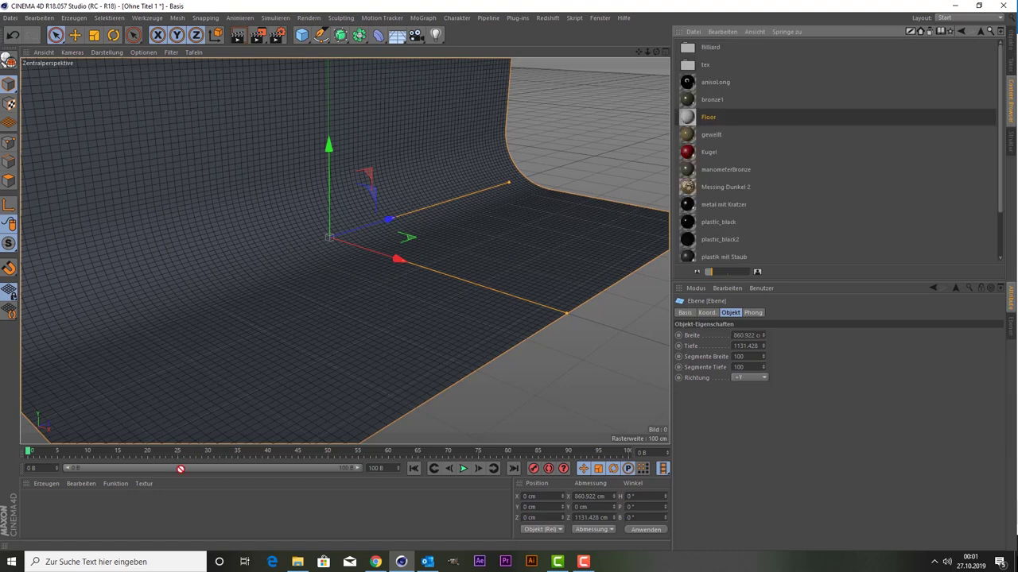
{"action": "left_click_drag", "start_coordinate": [688, 117], "coordinate": [127, 521]}
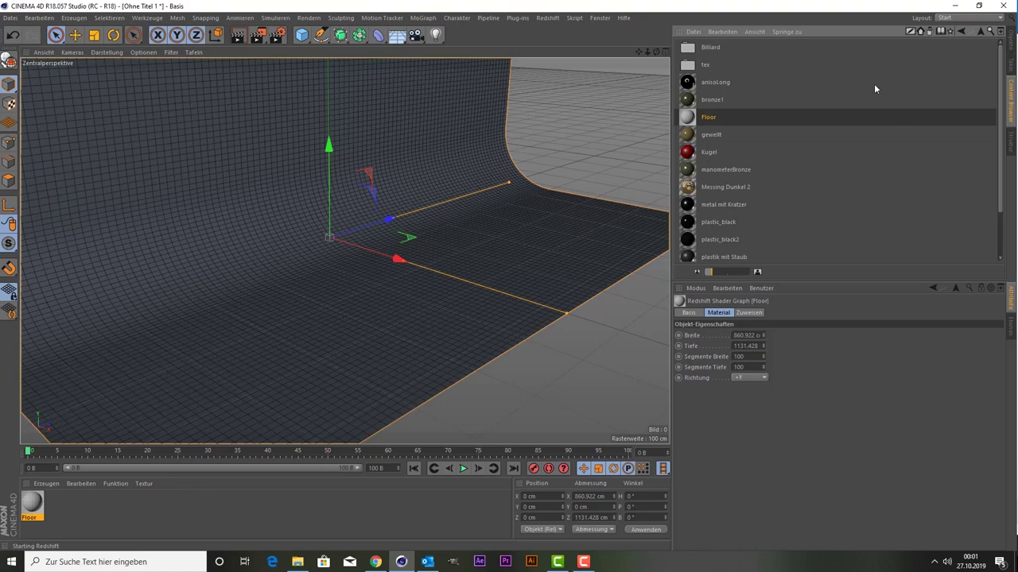
{"action": "left_click", "coordinate": [1012, 42]}
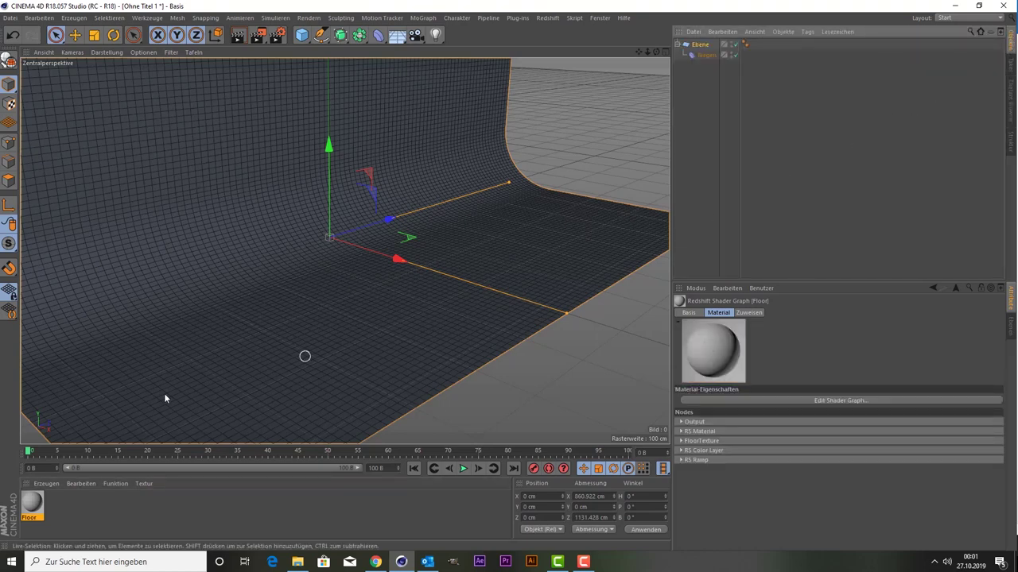
- Inspect the Floor material's FloorTexture node, keeping its current texture file
{"action": "double_click", "coordinate": [31, 506]}
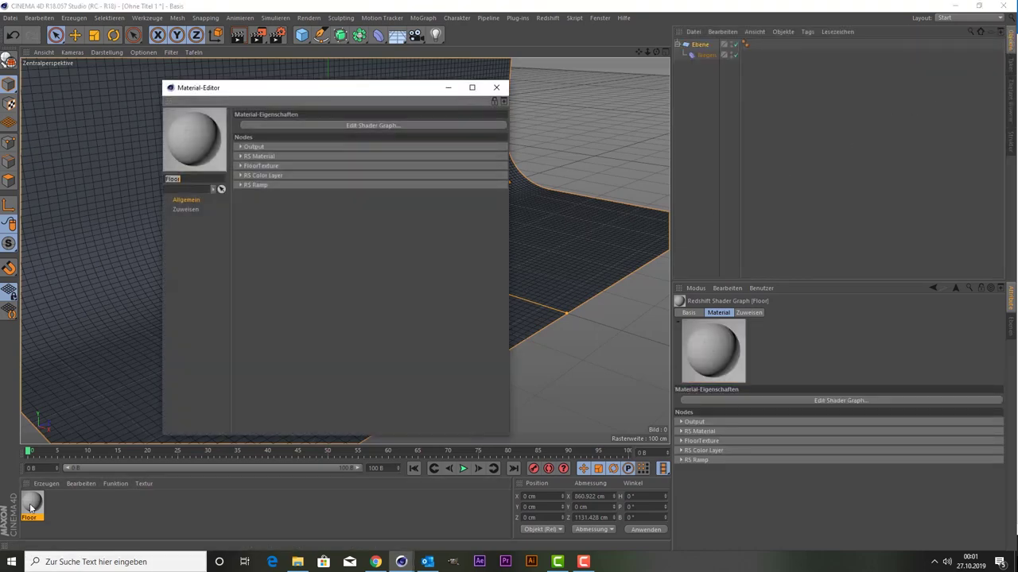
{"action": "left_click", "coordinate": [240, 166]}
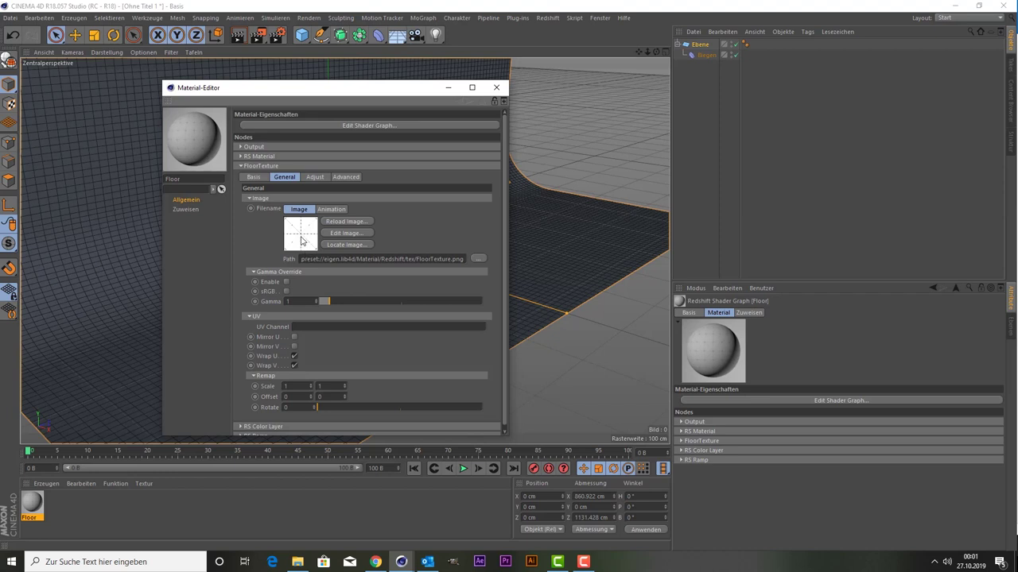
{"action": "left_click", "coordinate": [478, 259]}
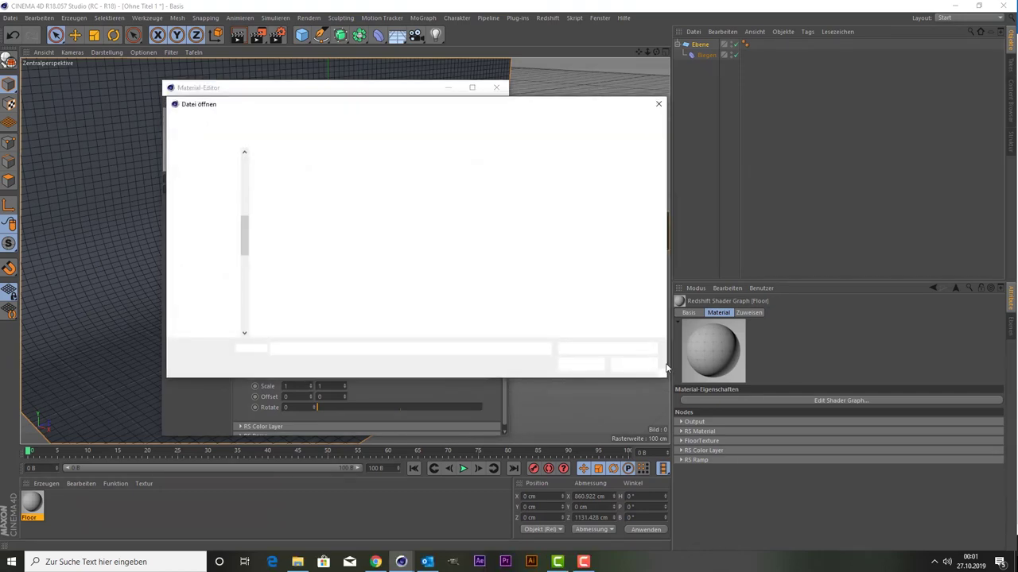
{"action": "left_click", "coordinate": [639, 368]}
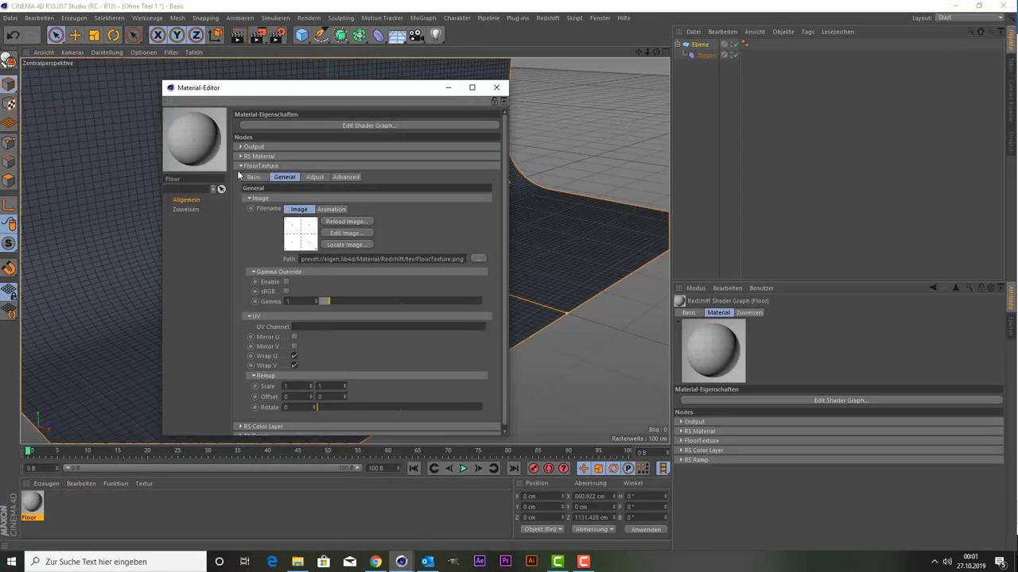
{"action": "left_click", "coordinate": [239, 167]}
- Check the RS Color Layer node, leaving Layer 1 enabled in Multiply mode
{"action": "left_click", "coordinate": [241, 176]}
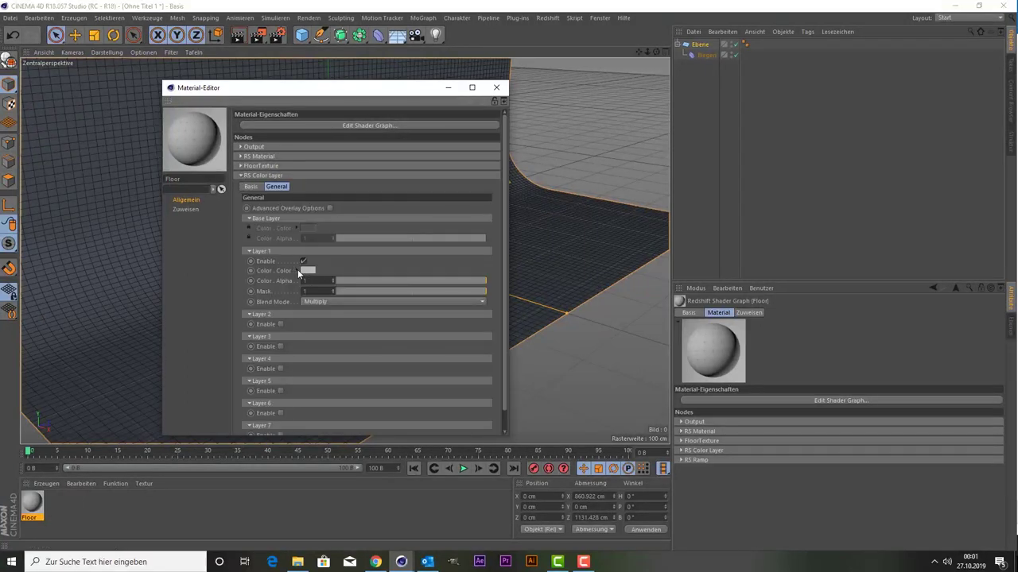
{"action": "left_click", "coordinate": [303, 261]}
{"action": "left_click", "coordinate": [303, 260]}
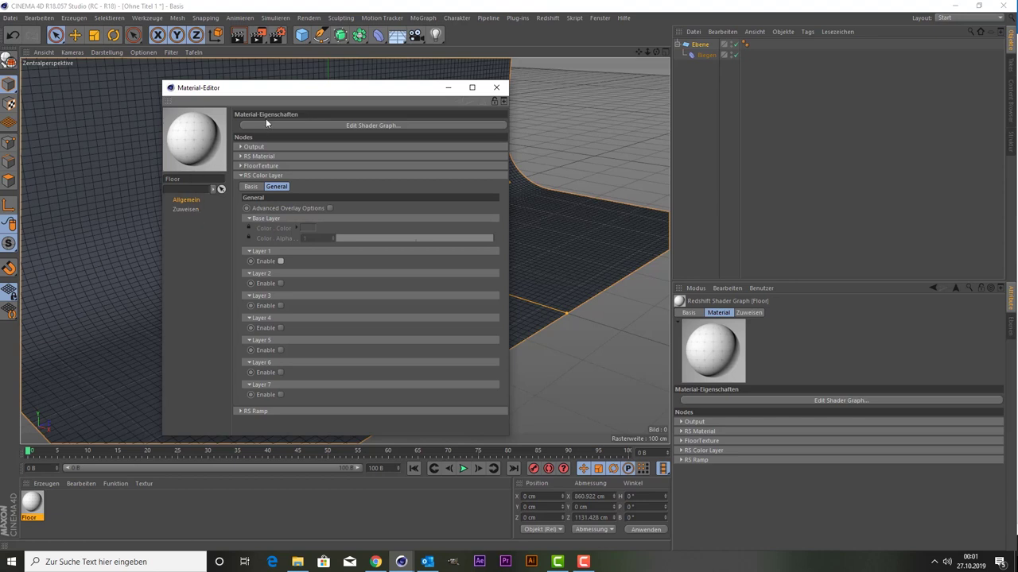
- Apply the Floor material to the curved backdrop plane
{"action": "left_click_drag", "start_coordinate": [252, 88], "coordinate": [439, 91]}
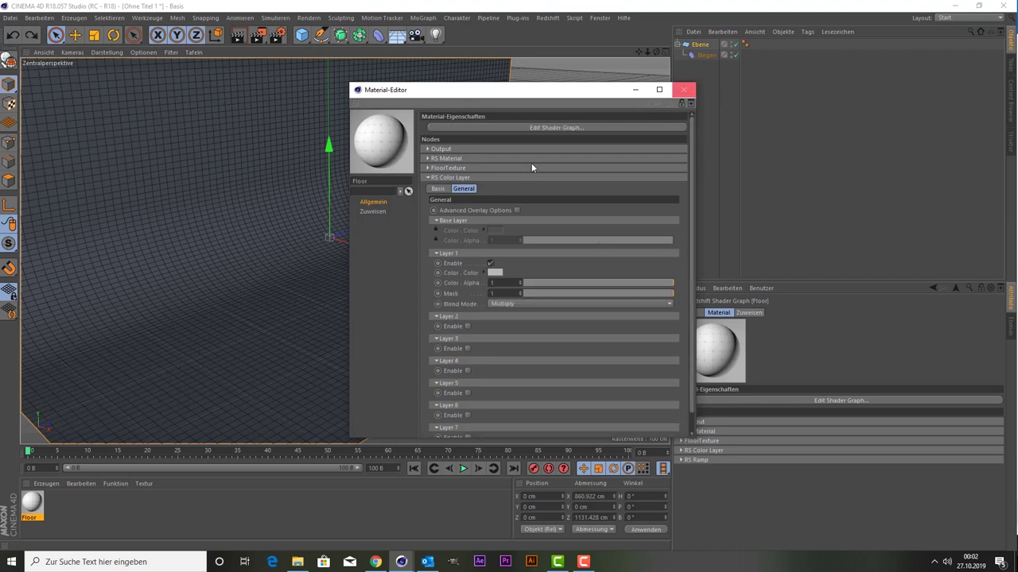
{"action": "left_click_drag", "start_coordinate": [31, 509], "coordinate": [217, 359]}
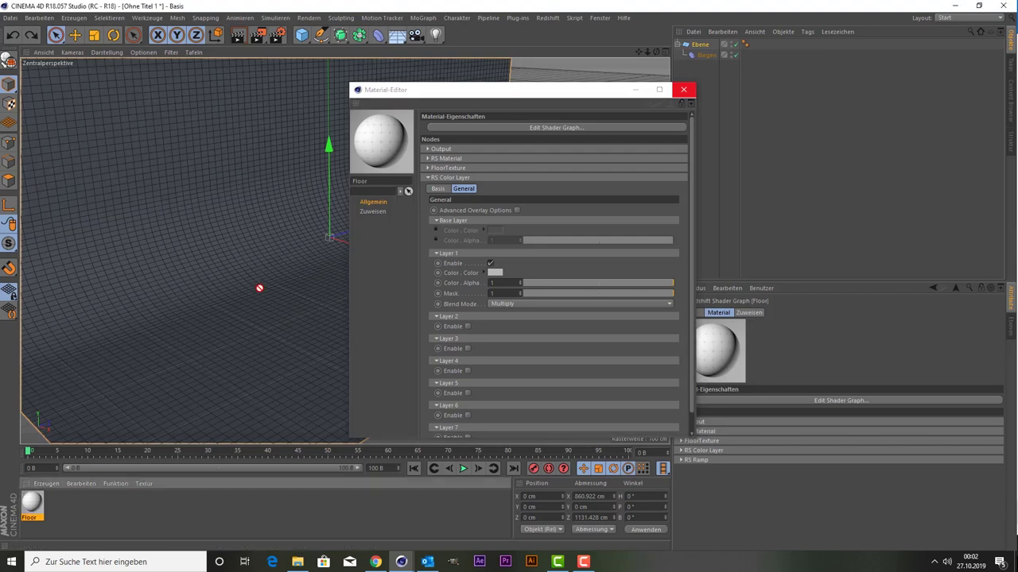
{"action": "left_click_drag", "start_coordinate": [259, 288], "coordinate": [262, 288]}
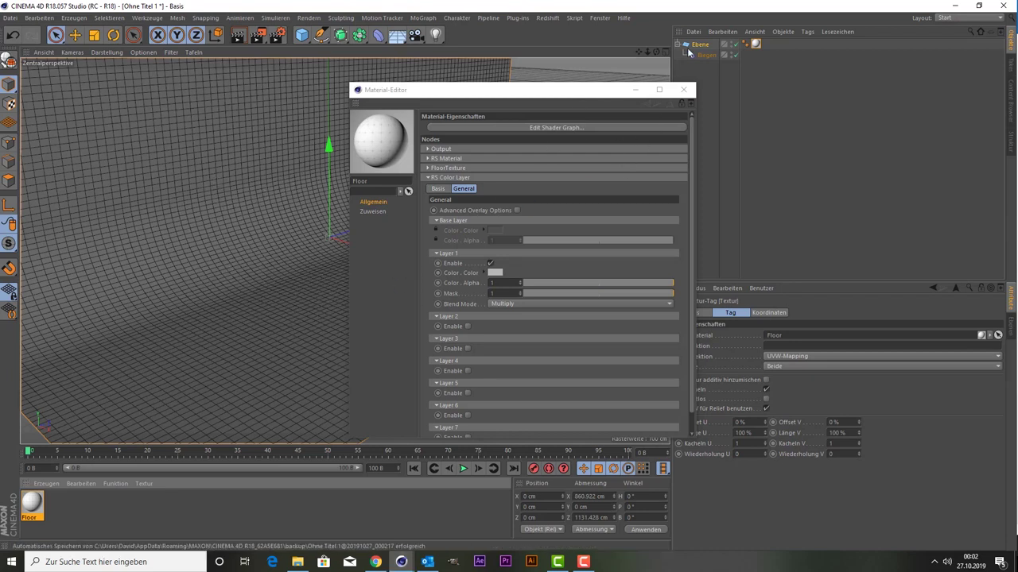
- Add a Redshift Area Light and slide it to Z −204.559 cm
{"action": "left_click", "coordinate": [682, 89]}
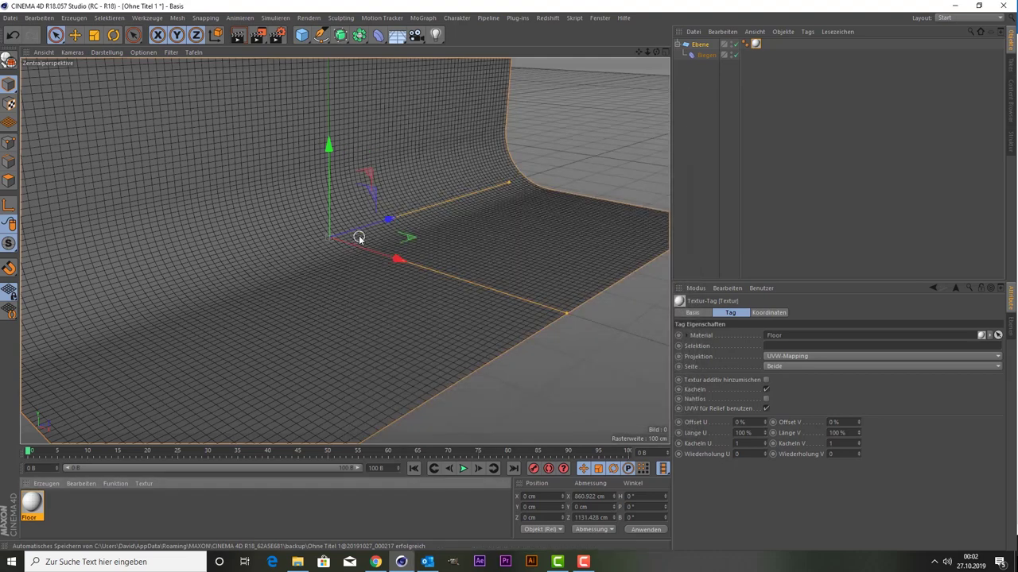
{"action": "left_click", "coordinate": [556, 19]}
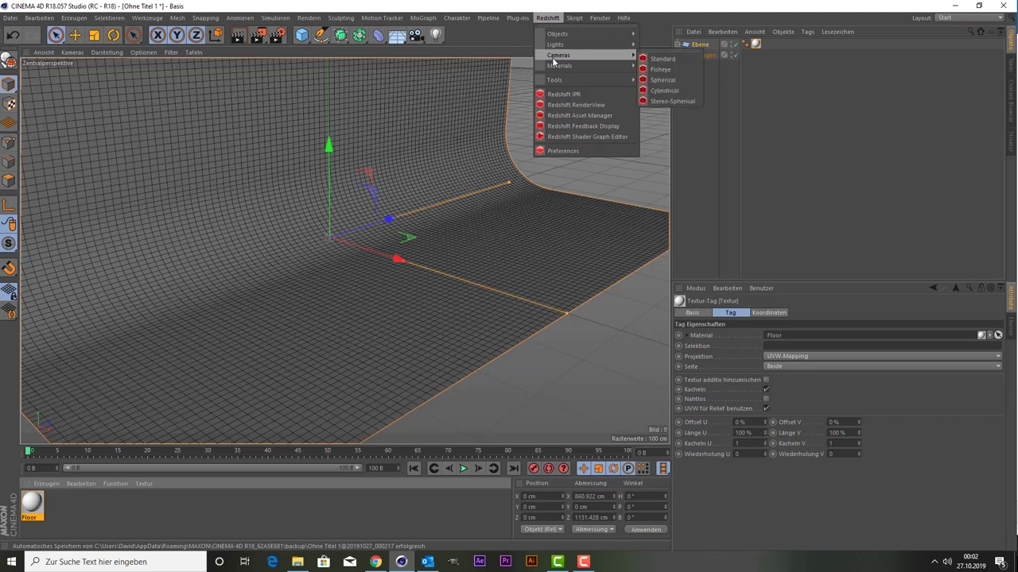
{"action": "mouse_move", "coordinate": [585, 45]}
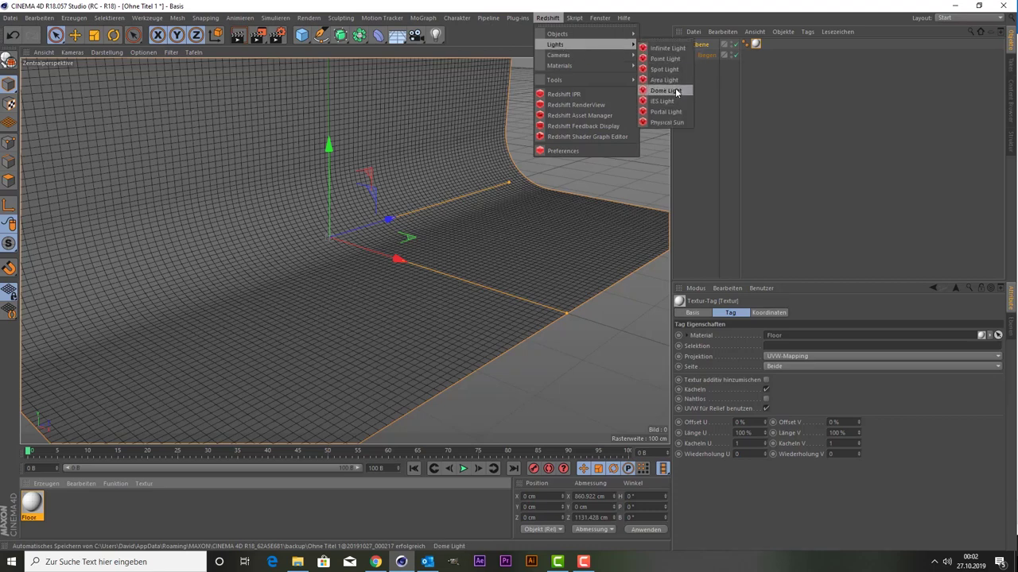
{"action": "left_click", "coordinate": [665, 79]}
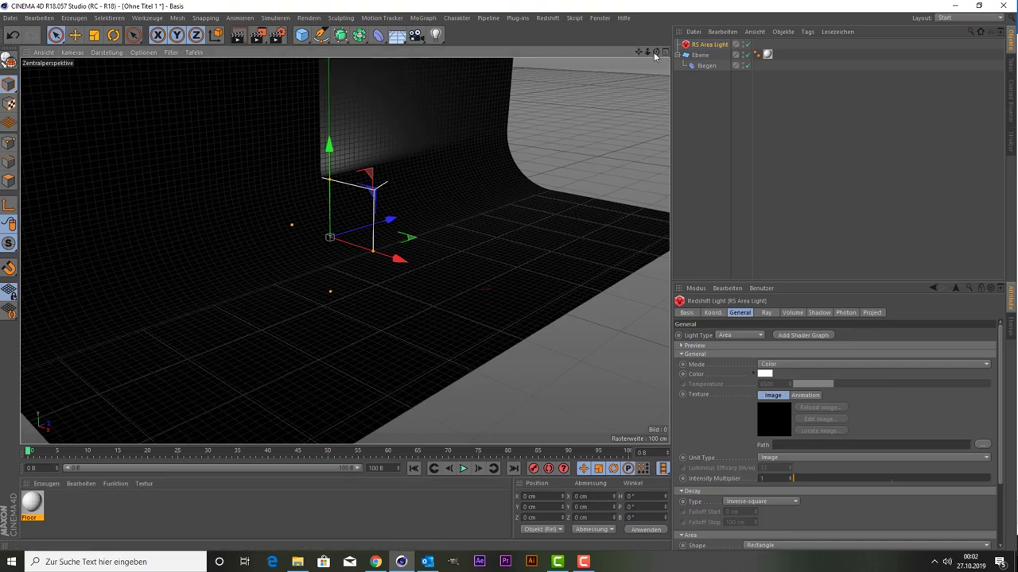
{"action": "mouse_move", "coordinate": [654, 51]}
{"action": "left_mouse_down"}
{"action": "mouse_move", "coordinate": [605, 56]}
{"action": "mouse_move", "coordinate": [643, 64]}
{"action": "mouse_move", "coordinate": [612, 75]}
{"action": "left_mouse_up"}
{"action": "left_click_drag", "start_coordinate": [466, 307], "coordinate": [334, 298]}
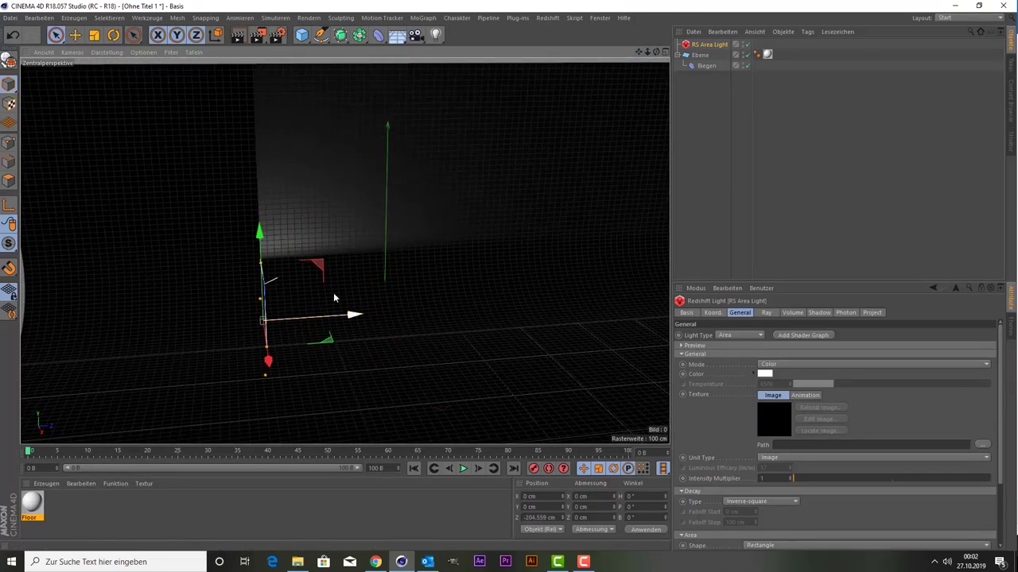
{"action": "left_click", "coordinate": [306, 36]}
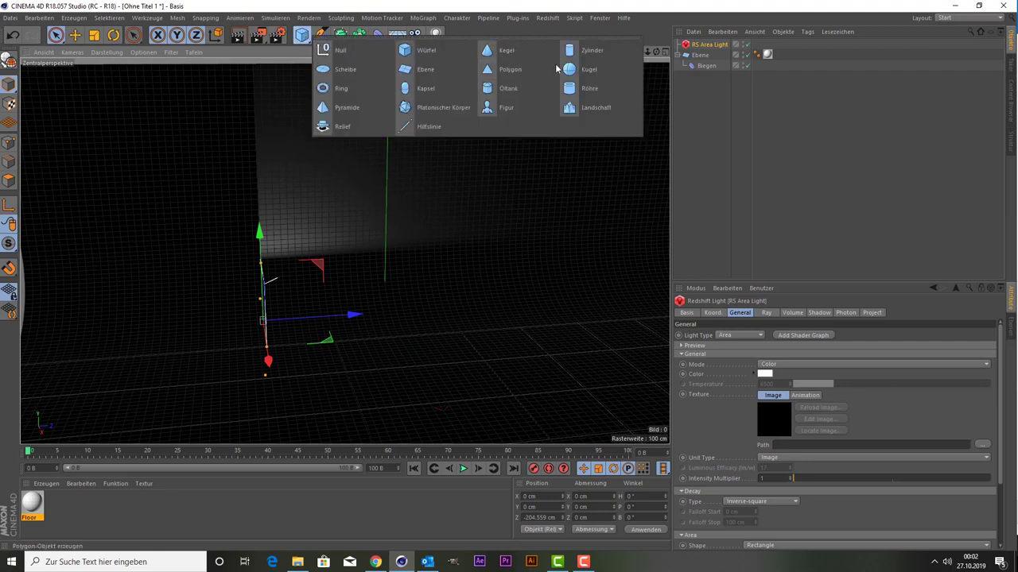
- Add a cone, move it about 218 cm along X, and shrink it to about 96 cm
{"action": "left_click", "coordinate": [508, 51]}
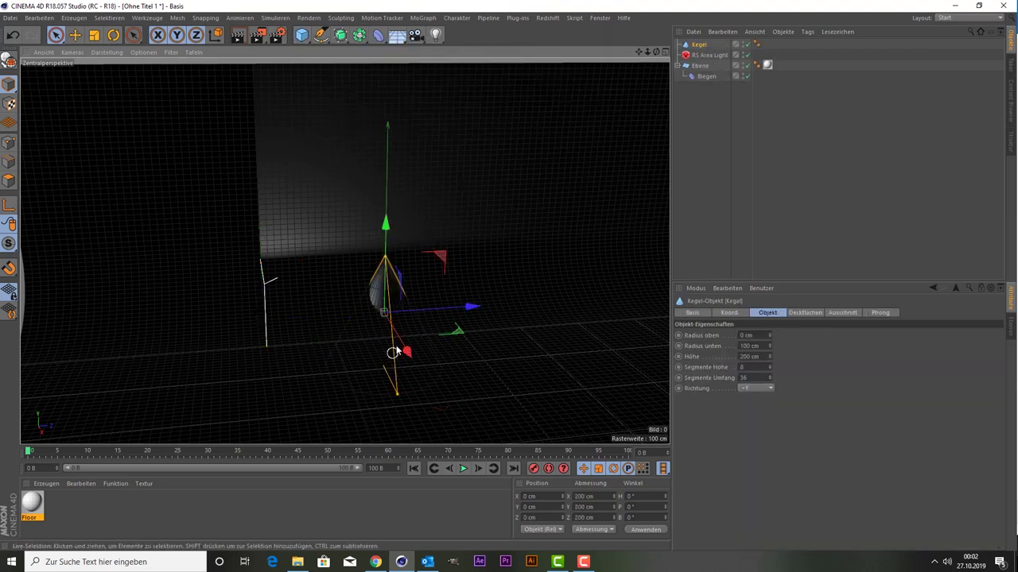
{"action": "left_click_drag", "start_coordinate": [404, 351], "coordinate": [425, 413]}
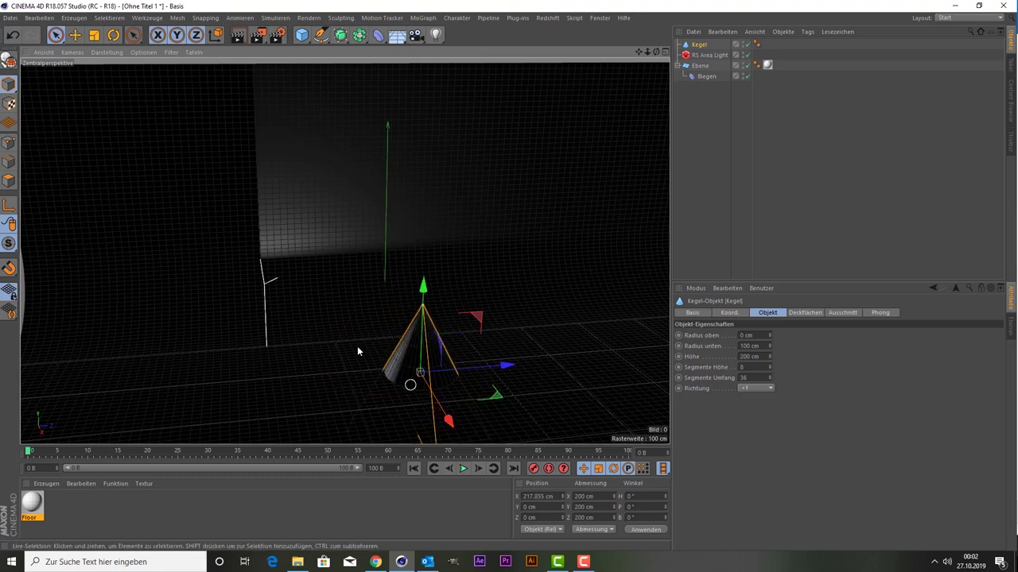
{"action": "left_click_drag", "start_coordinate": [426, 328], "coordinate": [430, 231]}
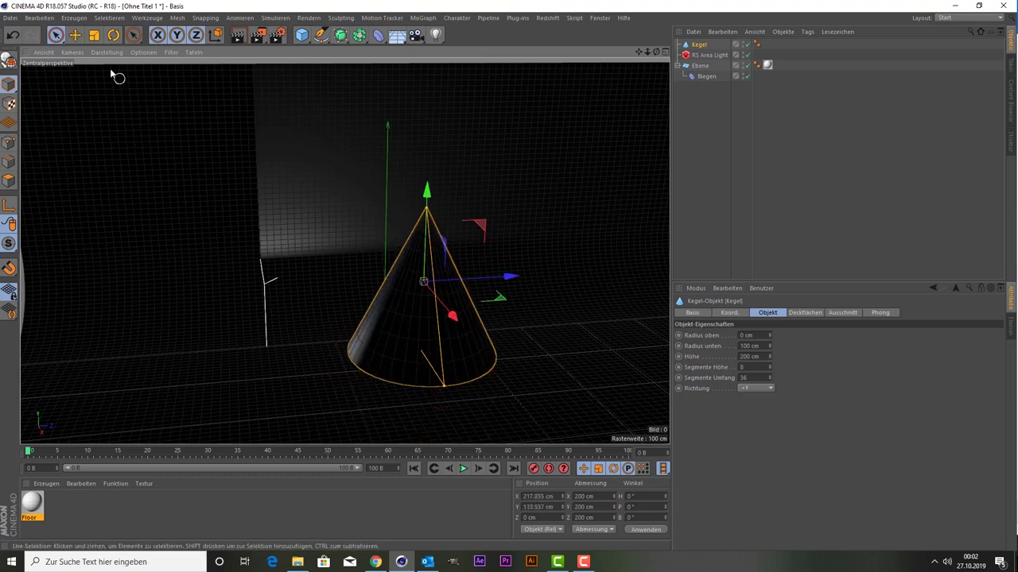
{"action": "key", "text": "t"}
{"action": "left_click_drag", "start_coordinate": [120, 168], "coordinate": [37, 357]}
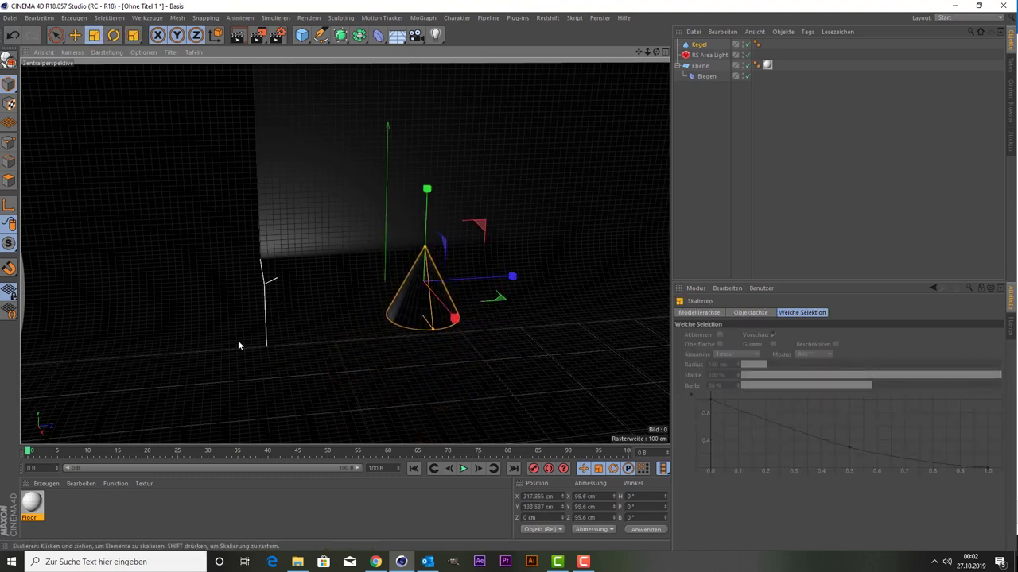
- Squash the cone in the Right view to about 75 cm tall, resting on the floor
{"action": "middle_click", "coordinate": [291, 327]}
{"action": "middle_click", "coordinate": [196, 340]}
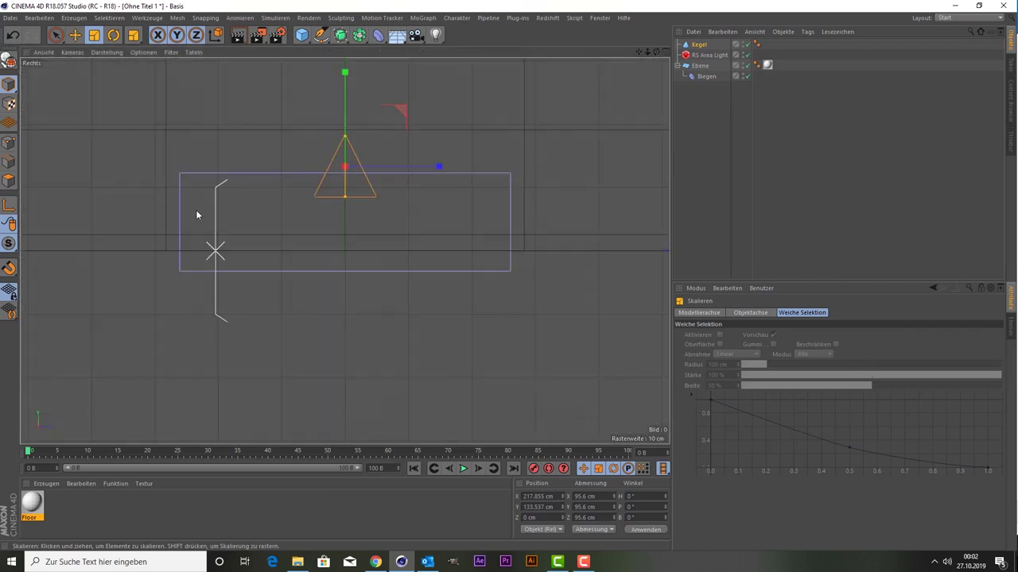
{"action": "left_click", "coordinate": [57, 36]}
{"action": "scroll", "coordinate": [301, 228], "scroll_direction": "up", "scroll_amount": 2}
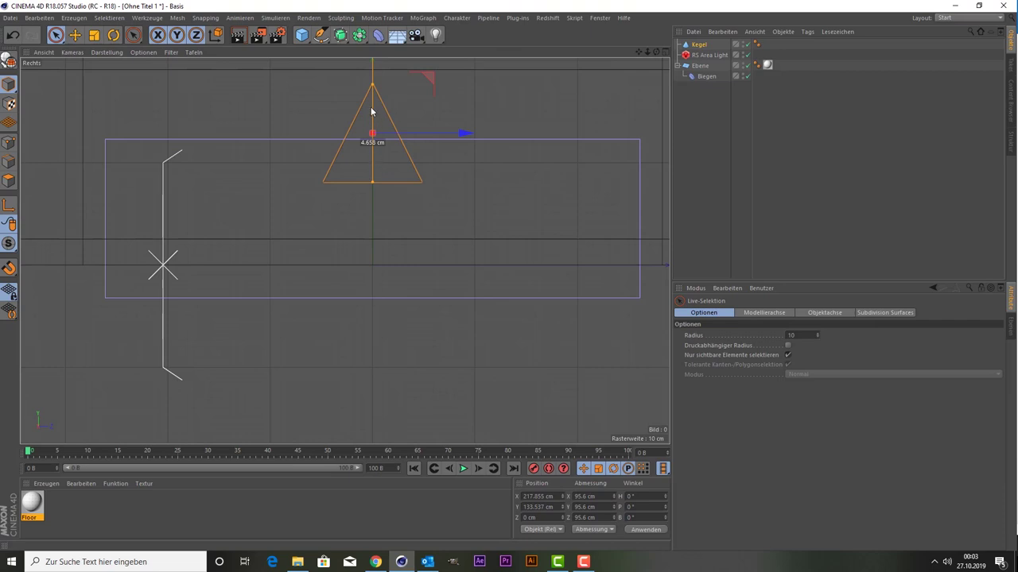
{"action": "left_click_drag", "start_coordinate": [372, 83], "coordinate": [368, 174]}
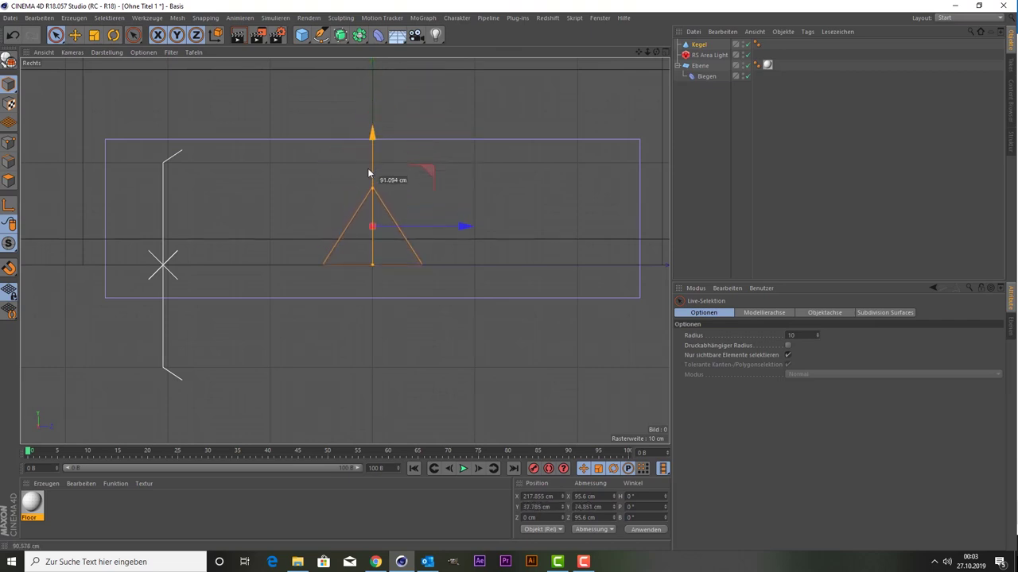
{"action": "middle_click", "coordinate": [234, 210]}
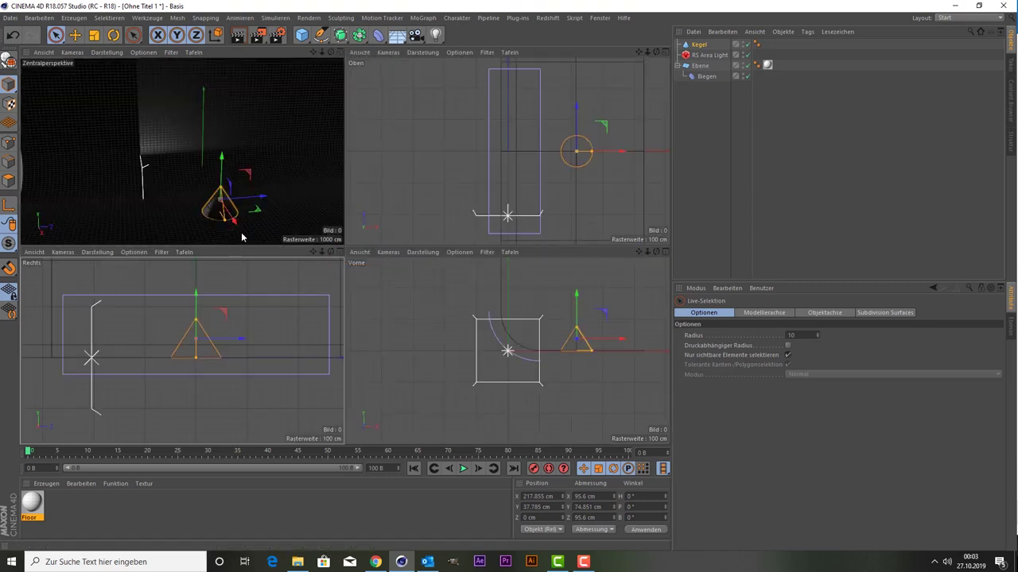
{"action": "middle_click", "coordinate": [246, 228]}
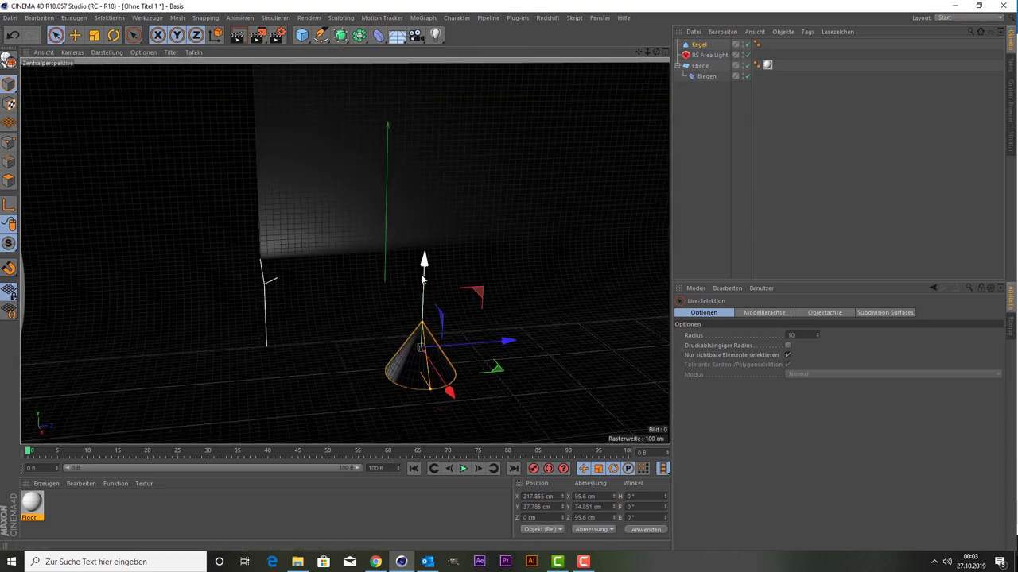
{"action": "left_click_drag", "start_coordinate": [419, 274], "coordinate": [419, 289]}
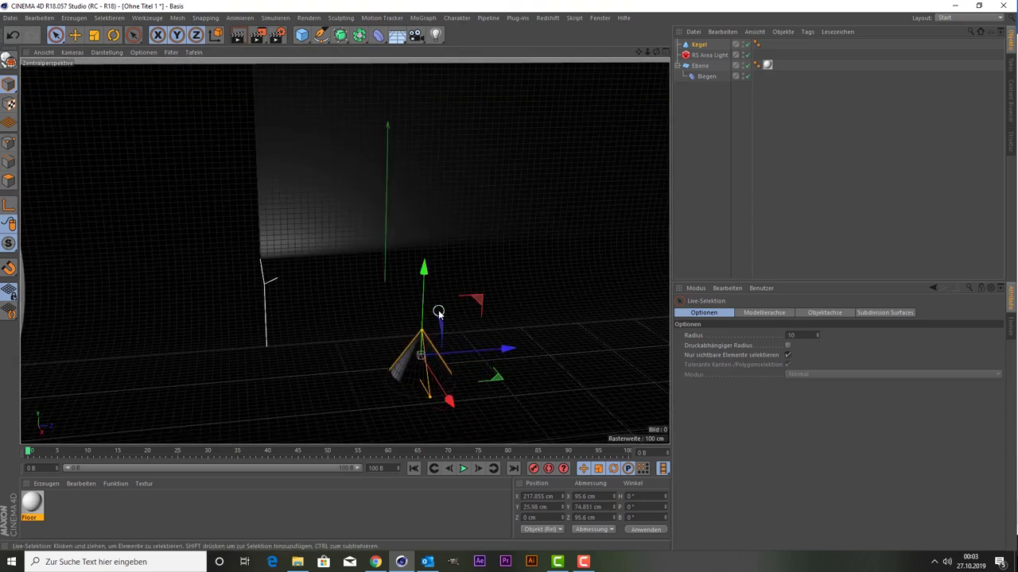
{"action": "key", "text": "ctrl+z"}
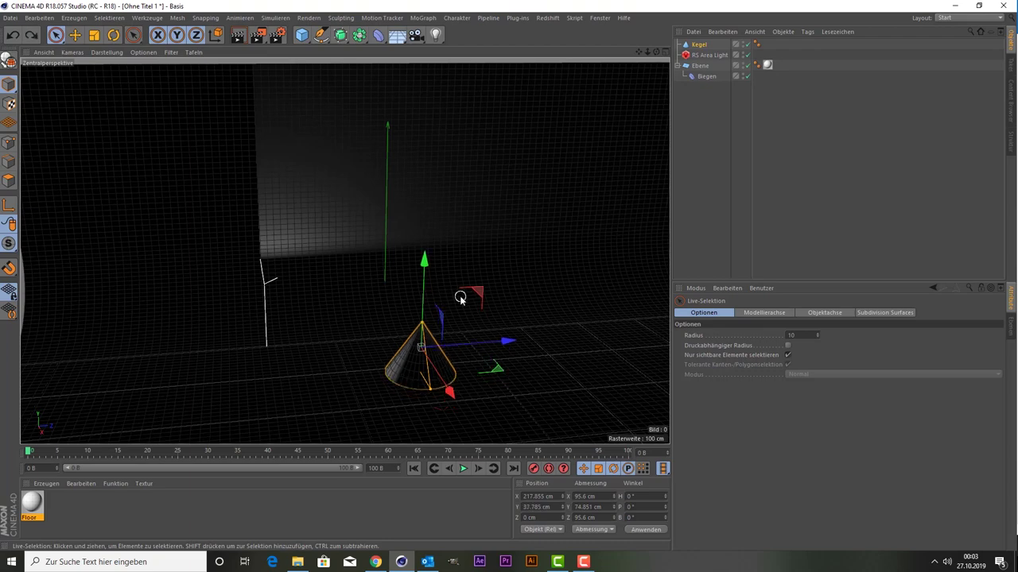
{"action": "scroll", "coordinate": [459, 298], "scroll_direction": "down", "scroll_amount": 3}
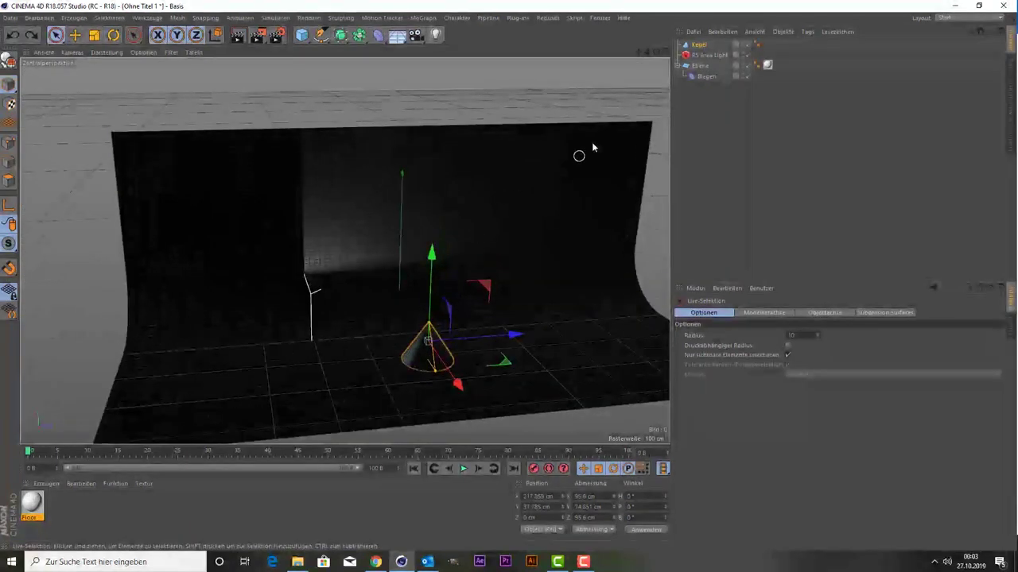
{"action": "left_click_drag", "start_coordinate": [638, 52], "coordinate": [552, 178]}
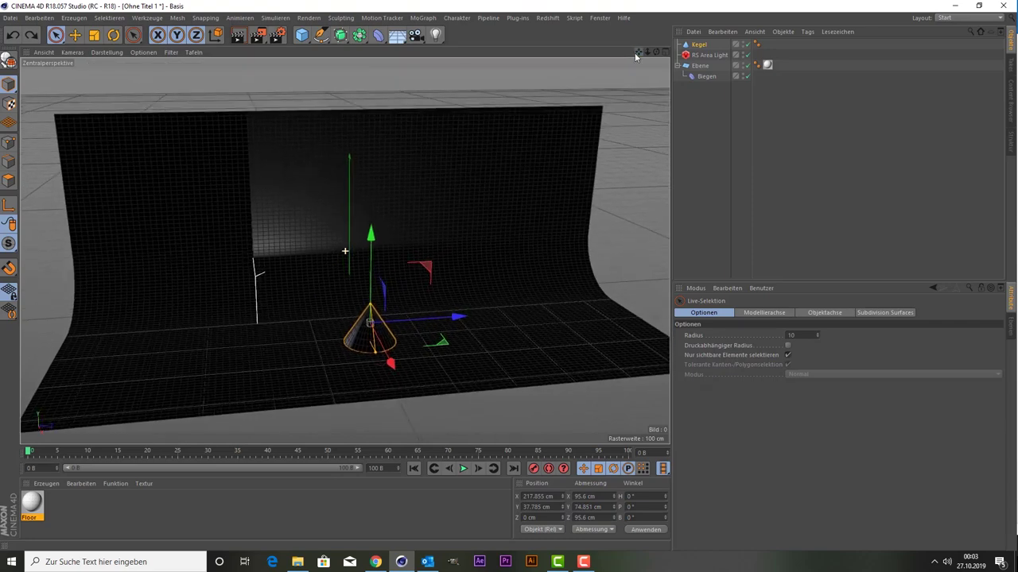
- Raise the area light up beside the cone and tilt it toward the backdrop
{"action": "left_click", "coordinate": [701, 56]}
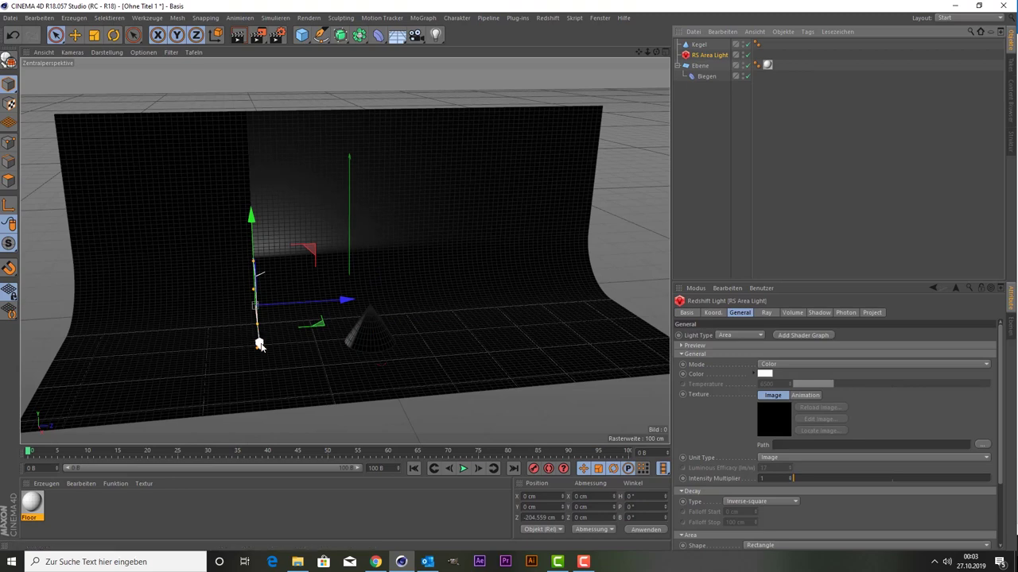
{"action": "mouse_move", "coordinate": [262, 345]}
{"action": "left_mouse_down"}
{"action": "mouse_move", "coordinate": [266, 412]}
{"action": "mouse_move", "coordinate": [265, 402]}
{"action": "left_mouse_up"}
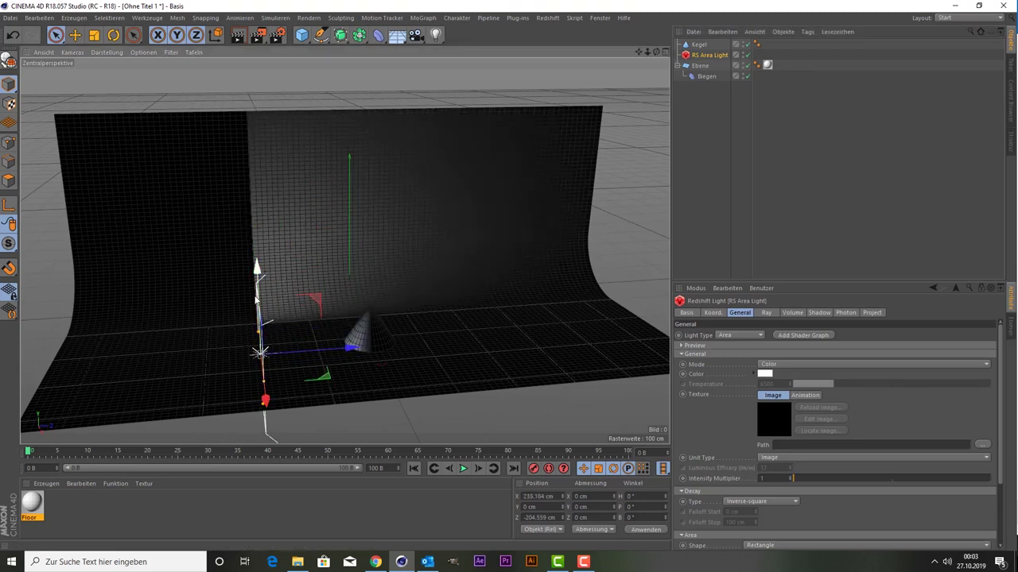
{"action": "left_click_drag", "start_coordinate": [262, 352], "coordinate": [254, 284]}
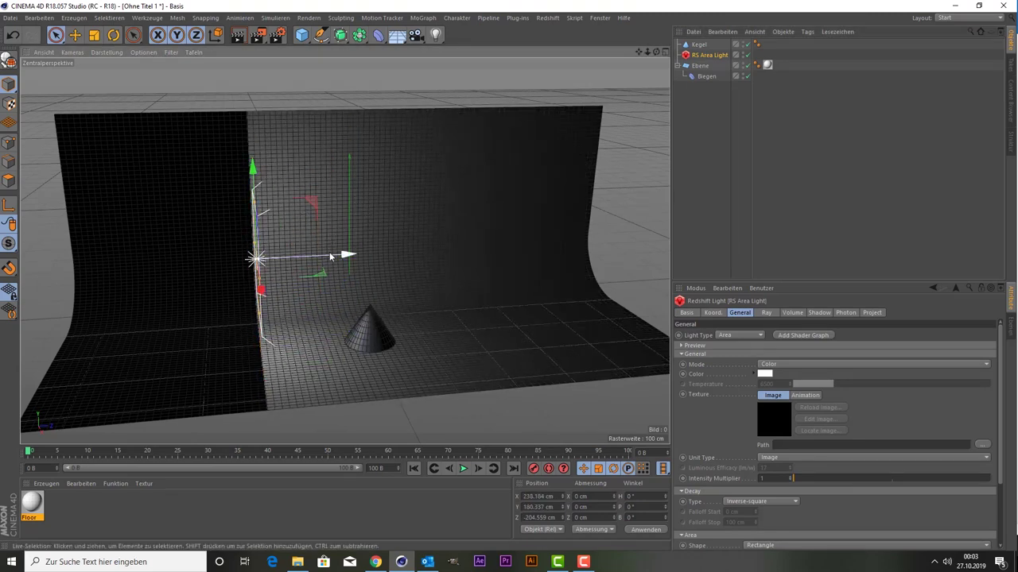
{"action": "left_click_drag", "start_coordinate": [334, 256], "coordinate": [277, 259]}
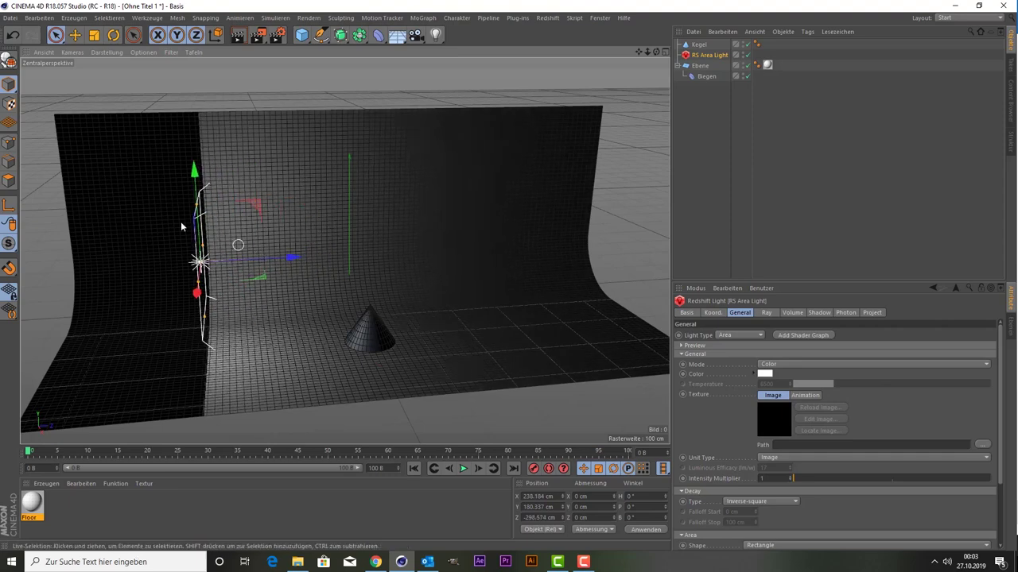
{"action": "left_click", "coordinate": [114, 35]}
{"action": "left_click_drag", "start_coordinate": [236, 228], "coordinate": [246, 250]}
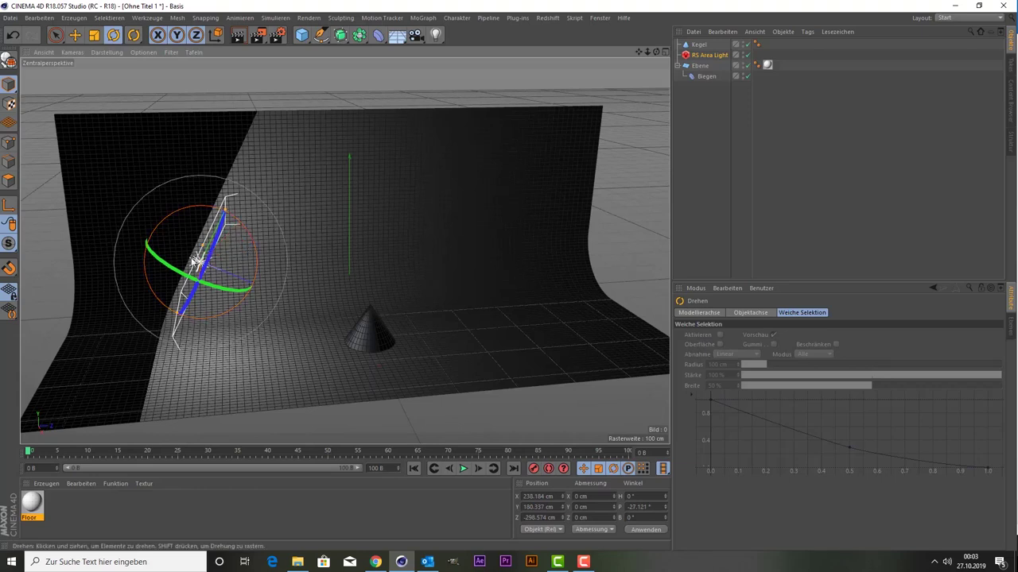
- Duplicate the light, tilt it -91.146° downward, place it above the cone at Y 256.401 cm, and widen it
{"action": "key", "text": "ctrl+v"}
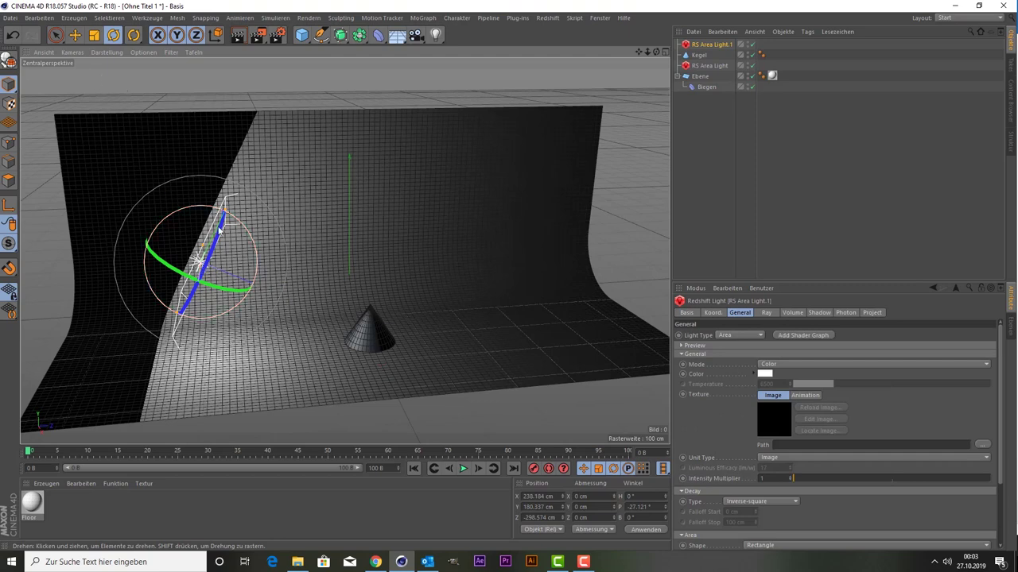
{"action": "mouse_move", "coordinate": [247, 228]}
{"action": "left_mouse_down"}
{"action": "mouse_move", "coordinate": [264, 276]}
{"action": "mouse_move", "coordinate": [258, 288]}
{"action": "left_mouse_up"}
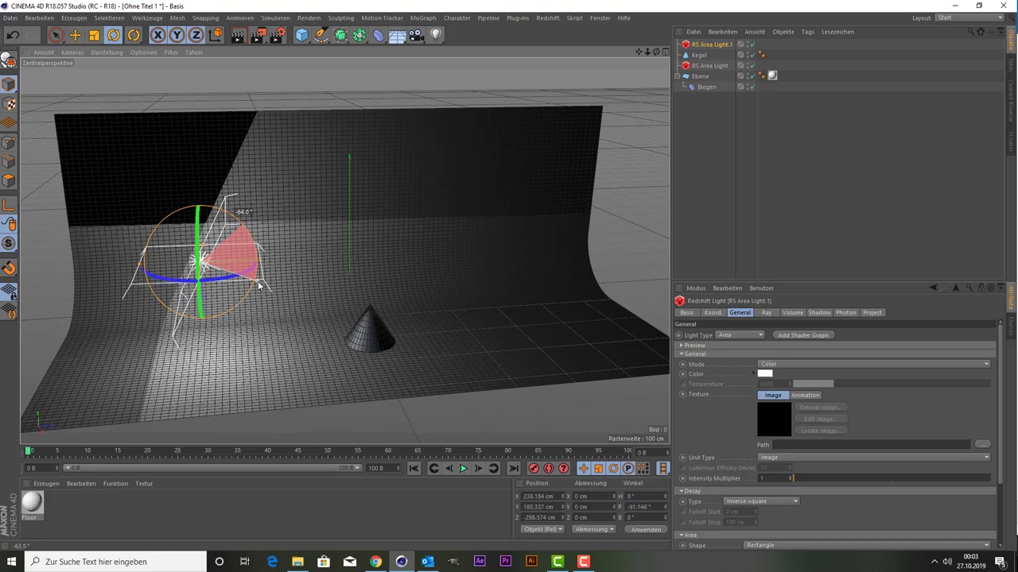
{"action": "left_click", "coordinate": [56, 34]}
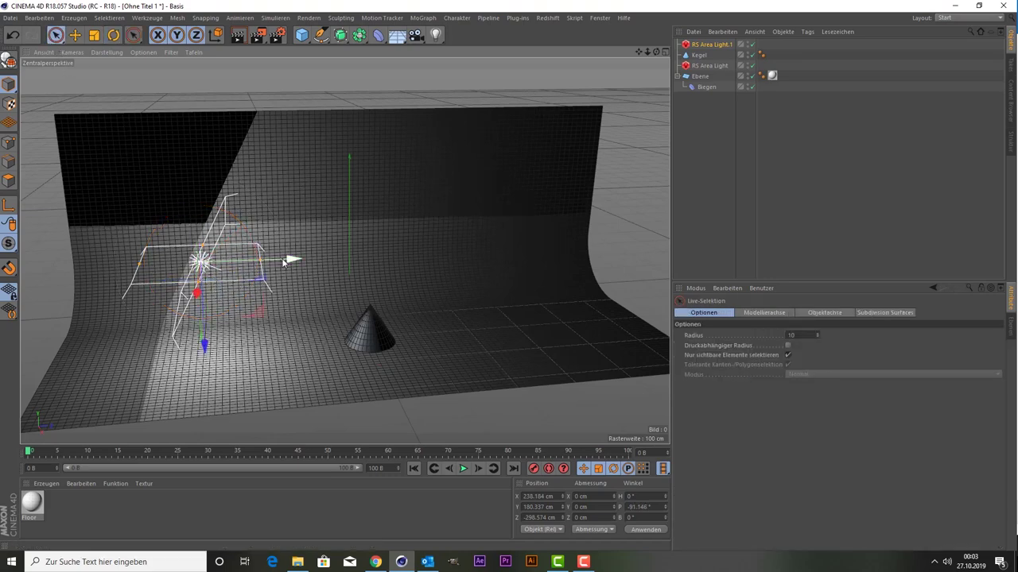
{"action": "left_click_drag", "start_coordinate": [284, 262], "coordinate": [443, 256]}
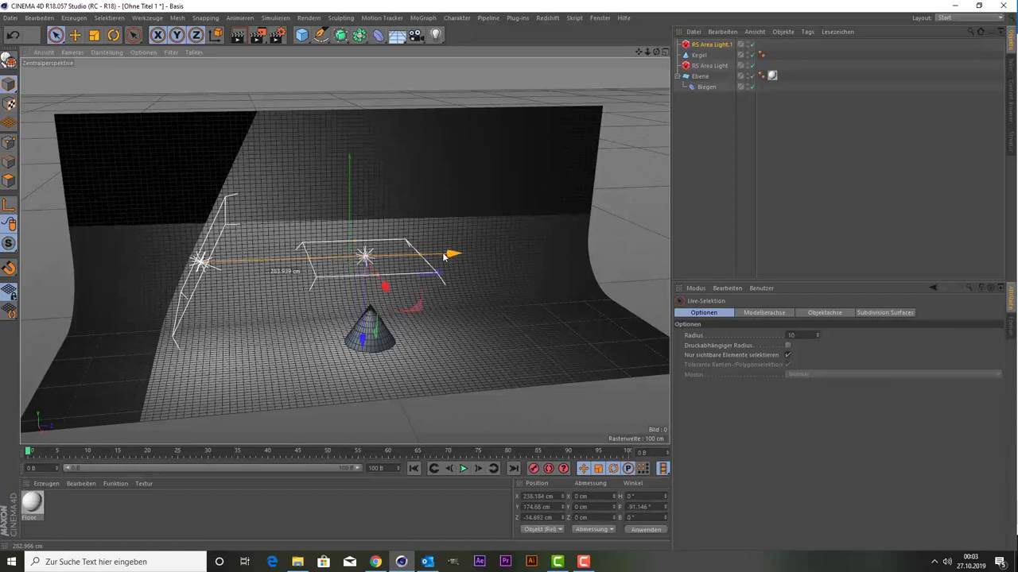
{"action": "left_click_drag", "start_coordinate": [365, 326], "coordinate": [360, 282]}
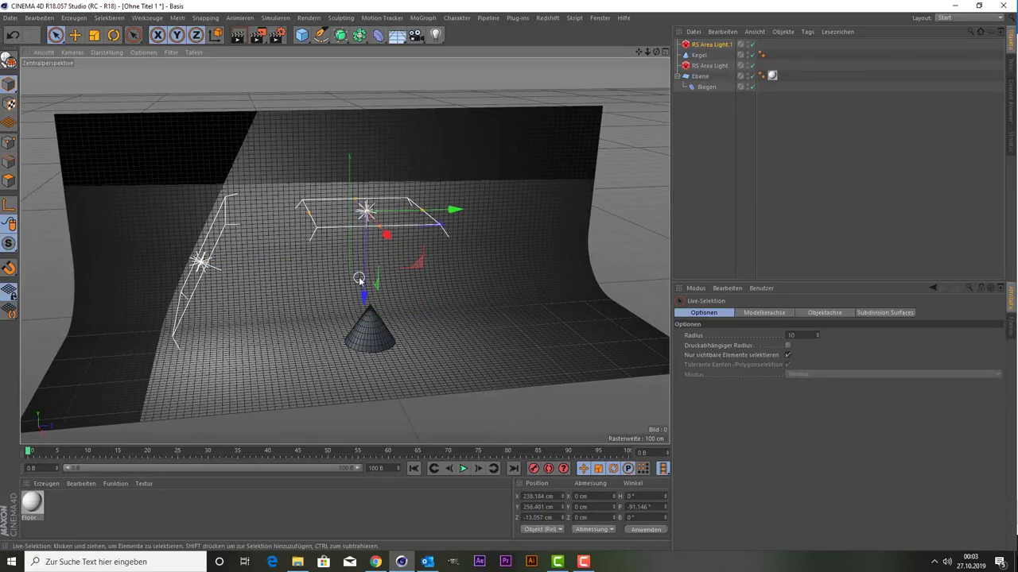
{"action": "left_click_drag", "start_coordinate": [310, 216], "coordinate": [254, 219]}
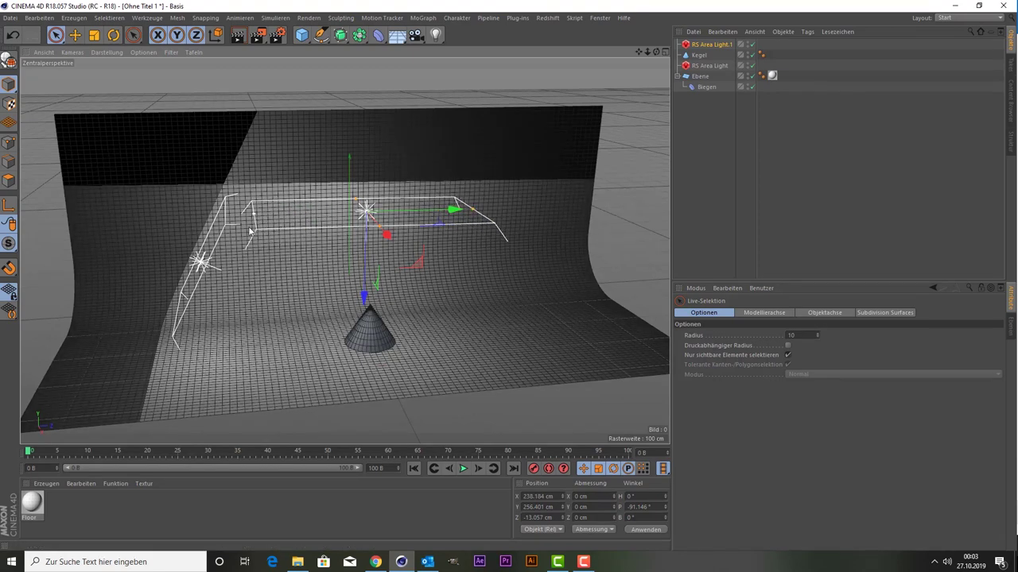
- Duplicate the side area light and turn the copy around toward the cone
{"action": "left_click", "coordinate": [696, 66]}
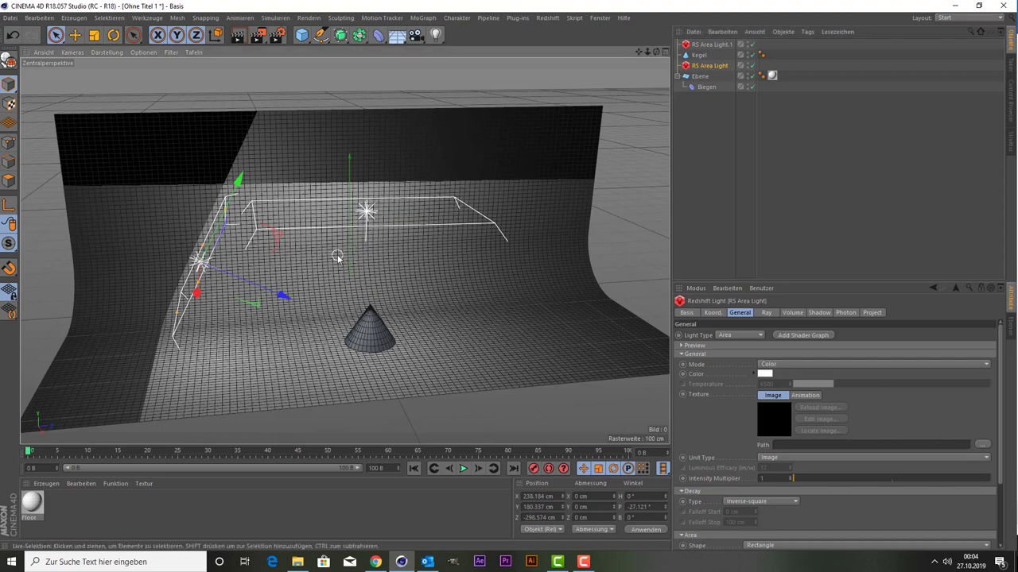
{"action": "key", "text": "ctrl+c"}
{"action": "key", "text": "ctrl+v"}
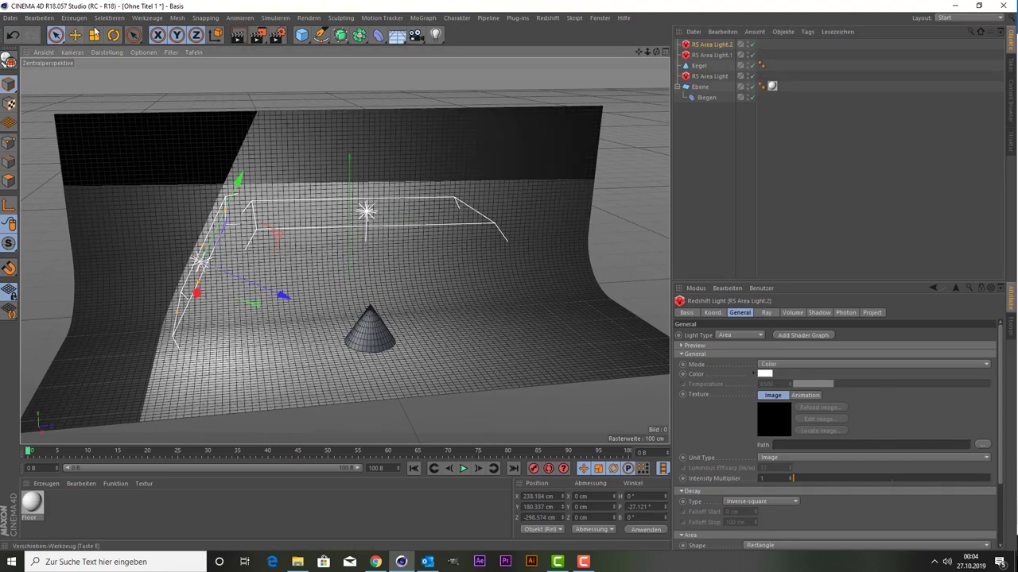
{"action": "left_click", "coordinate": [114, 35]}
{"action": "mouse_move", "coordinate": [252, 244]}
{"action": "left_mouse_down"}
{"action": "mouse_move", "coordinate": [262, 273]}
{"action": "mouse_move", "coordinate": [85, 376]}
{"action": "left_mouse_up"}
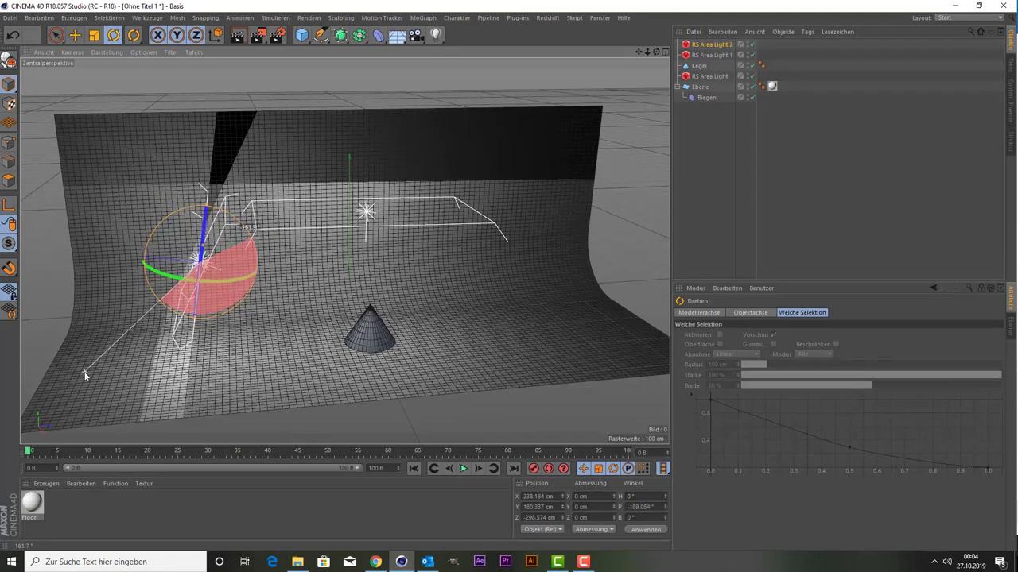
{"action": "left_click_drag", "start_coordinate": [85, 376], "coordinate": [90, 375]}
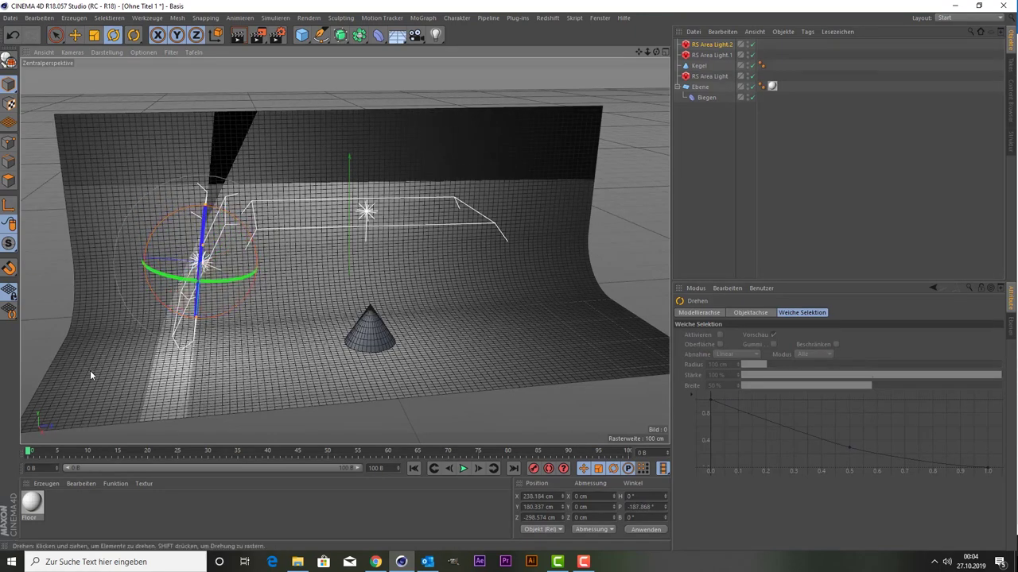
- Move the new light to the backdrop's back right, raised to Y 333.544 cm, Z 430.742 cm
{"action": "key", "text": "space"}
{"action": "mouse_move", "coordinate": [113, 254]}
{"action": "left_mouse_down"}
{"action": "mouse_move", "coordinate": [473, 240]}
{"action": "mouse_move", "coordinate": [589, 288]}
{"action": "mouse_move", "coordinate": [521, 191]}
{"action": "mouse_move", "coordinate": [552, 193]}
{"action": "mouse_move", "coordinate": [546, 219]}
{"action": "left_mouse_up"}
{"action": "key", "text": "space"}
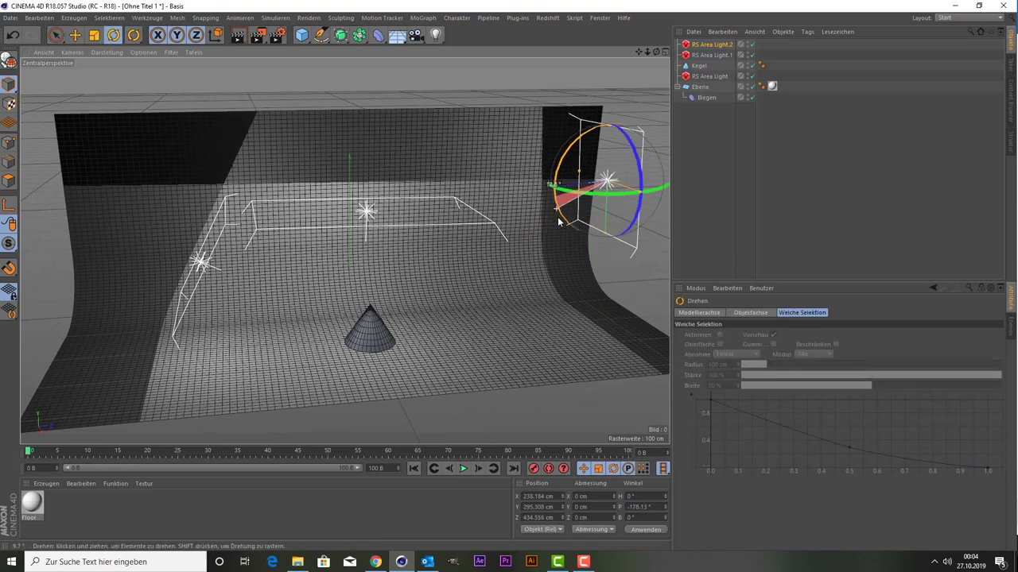
{"action": "key", "text": "space"}
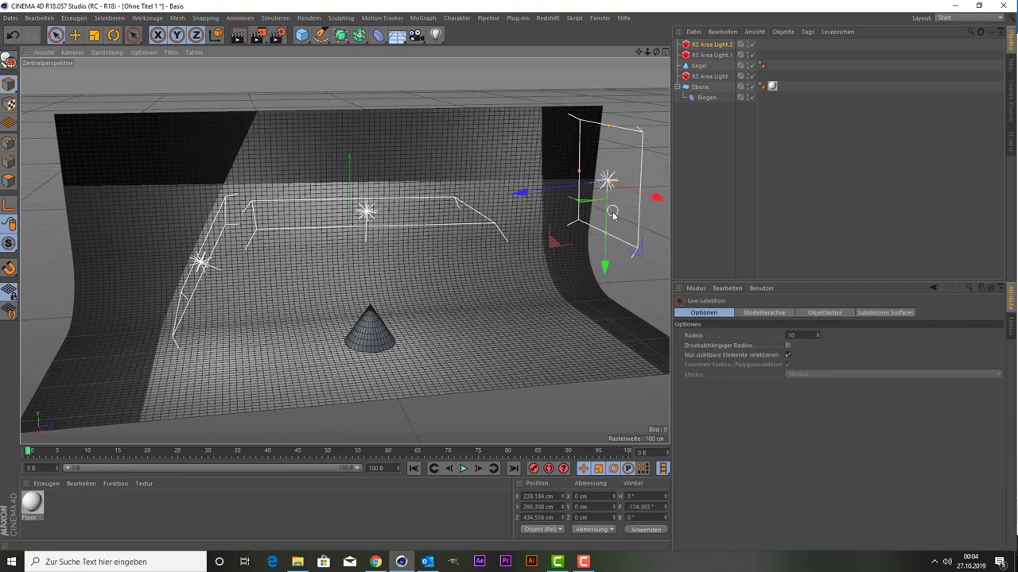
{"action": "left_click_drag", "start_coordinate": [609, 228], "coordinate": [598, 207]}
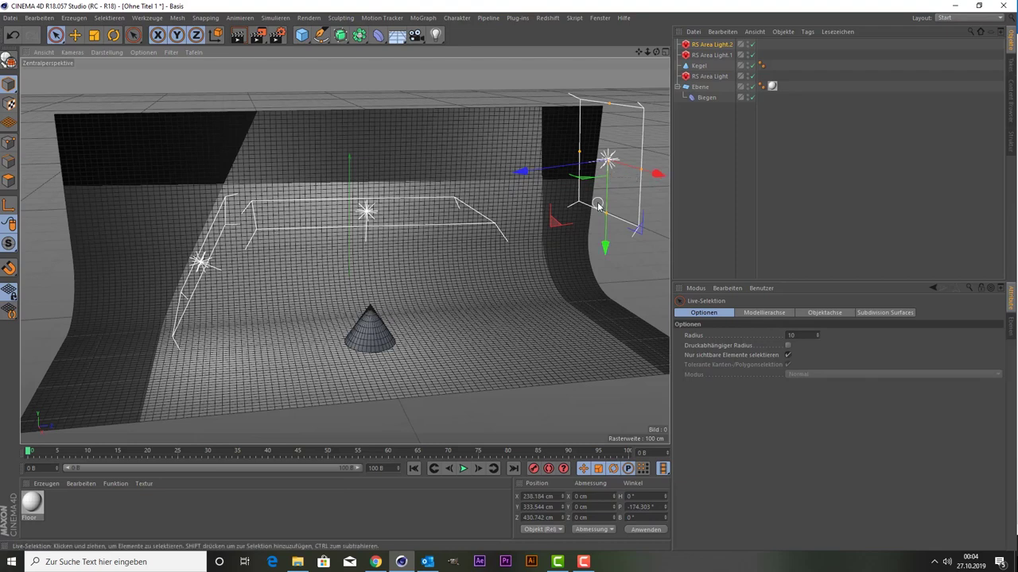
{"action": "left_click_drag", "start_coordinate": [656, 51], "coordinate": [659, 68]}
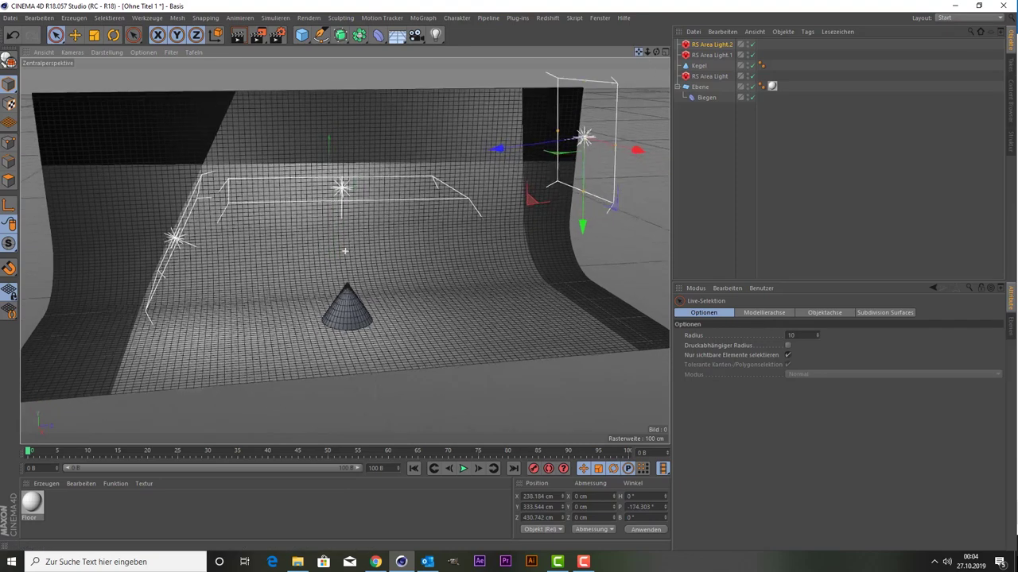
- Change the renderer from Standard to Redshift in Render Settings, keeping 1280 × 720 output
{"action": "left_click", "coordinate": [709, 76]}
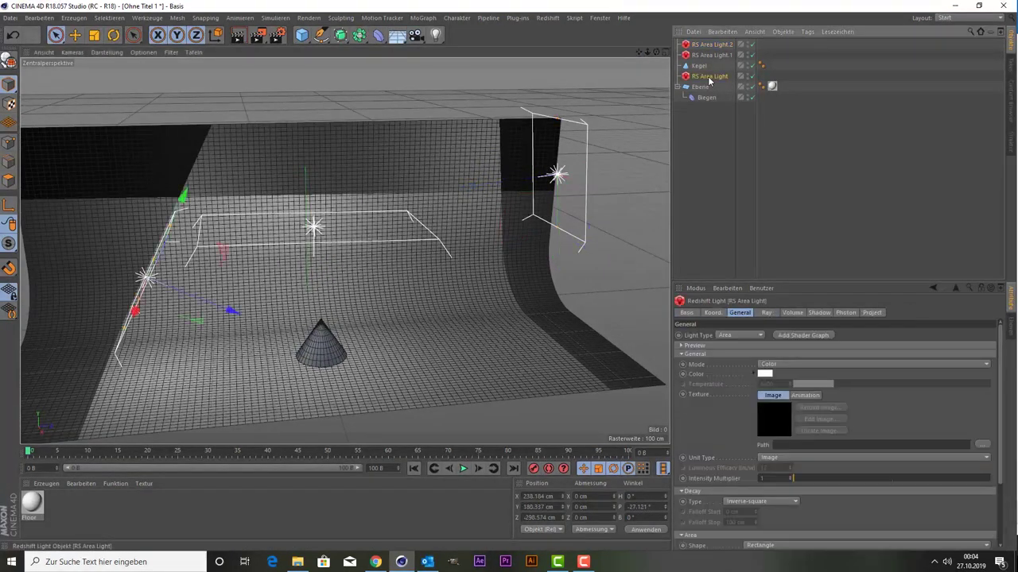
{"action": "left_click", "coordinate": [278, 40]}
{"action": "left_click_drag", "start_coordinate": [248, 20], "coordinate": [269, 183]}
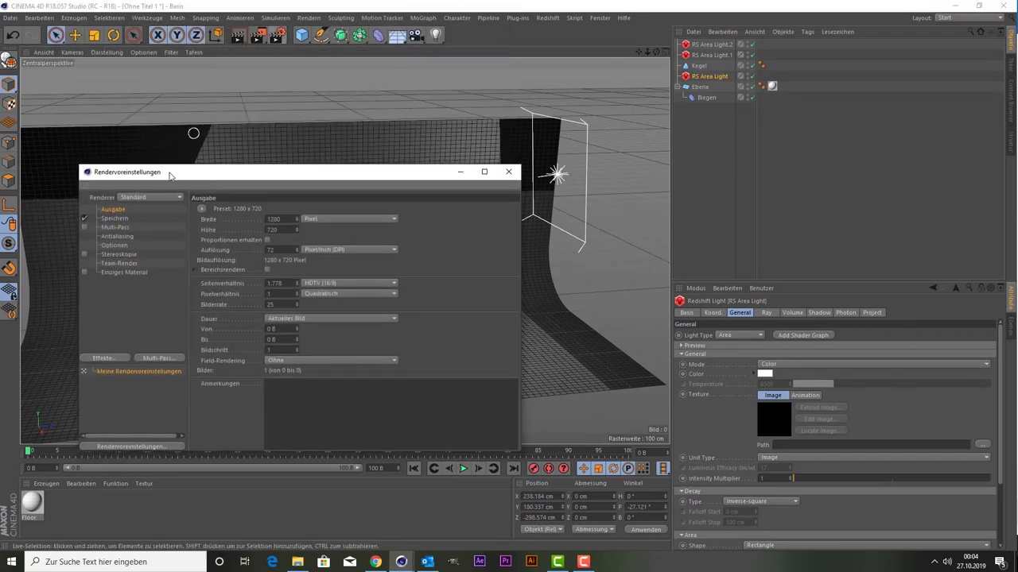
{"action": "left_click", "coordinate": [148, 197]}
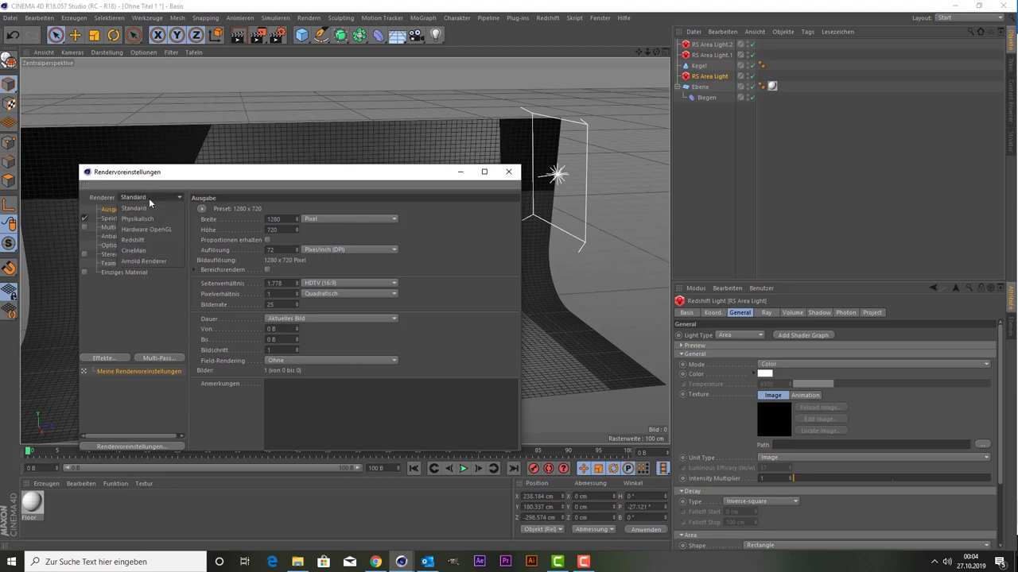
{"action": "left_click", "coordinate": [137, 240]}
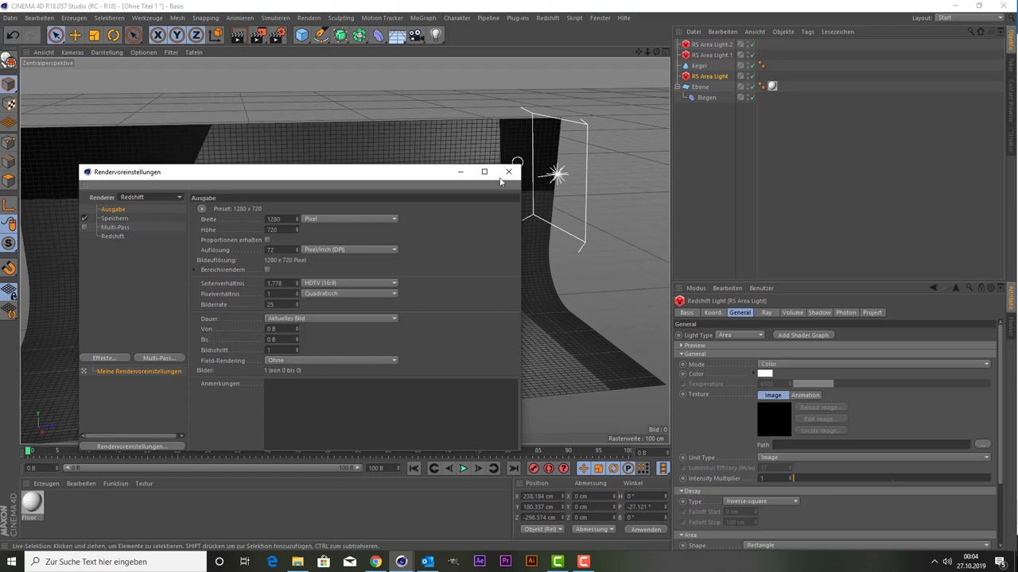
{"action": "left_click", "coordinate": [505, 171]}
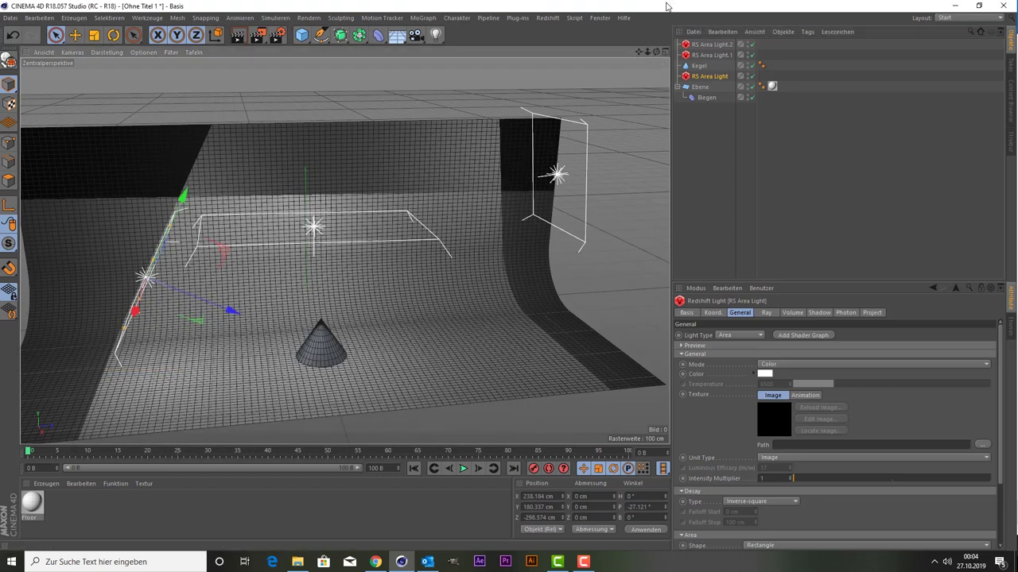
- Select all three RS Area Lights and enable Shadow on them
{"action": "left_click_drag", "start_coordinate": [642, 52], "coordinate": [556, 72]}
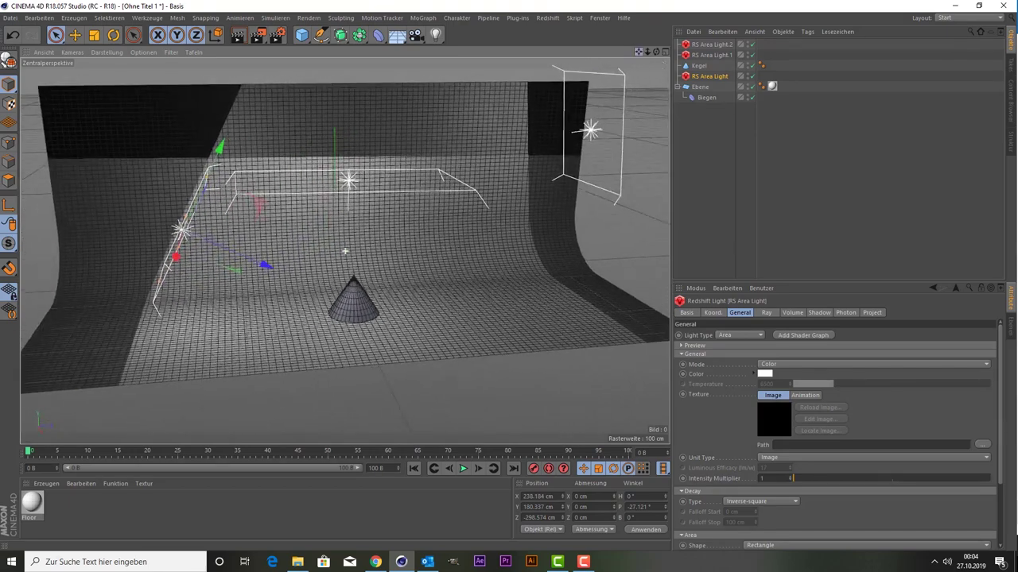
{"action": "left_click", "coordinate": [538, 263]}
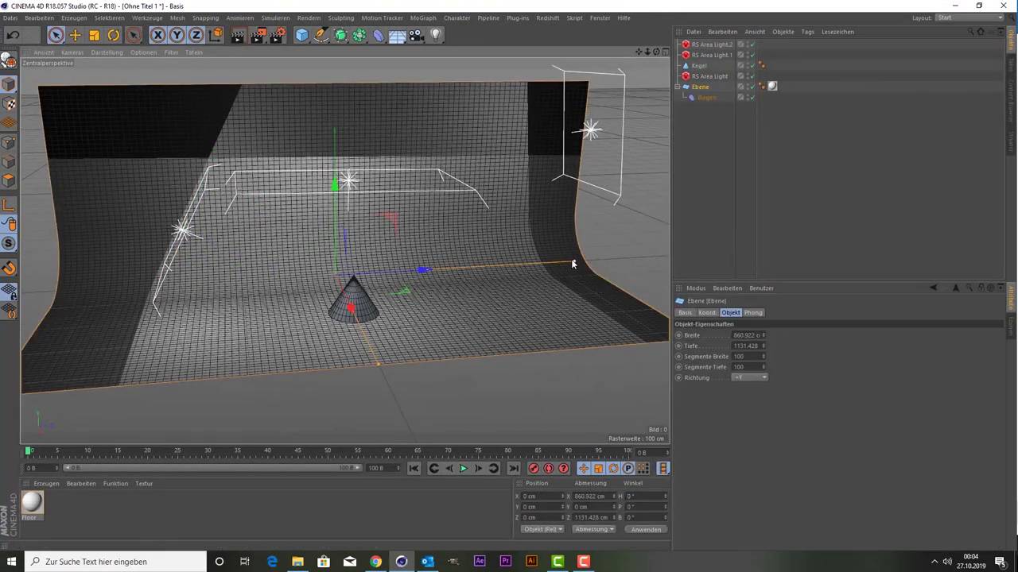
{"action": "left_click", "coordinate": [708, 75]}
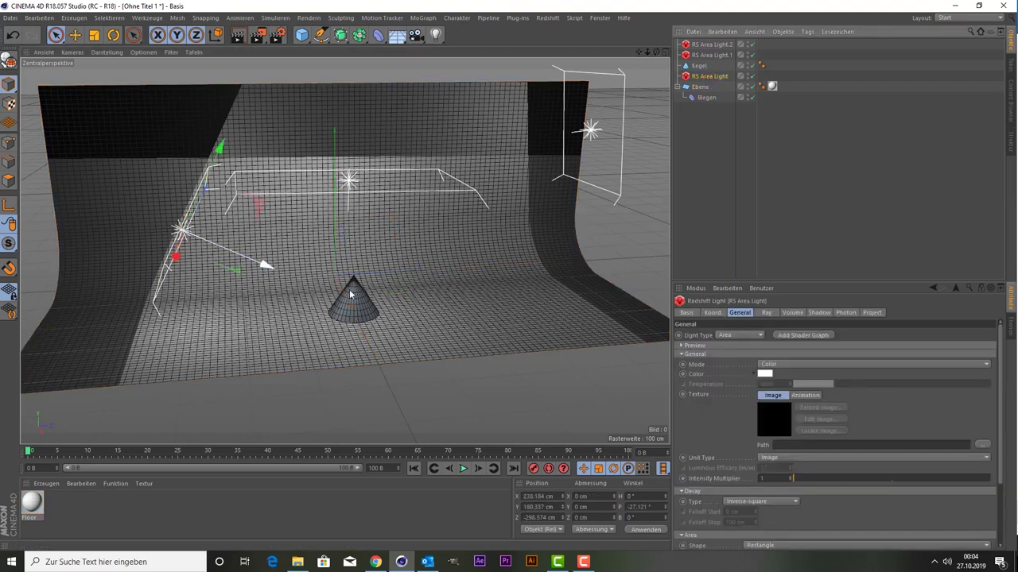
{"action": "left_click", "coordinate": [711, 55], "text": "ctrl"}
{"action": "left_click", "coordinate": [710, 46], "text": "ctrl"}
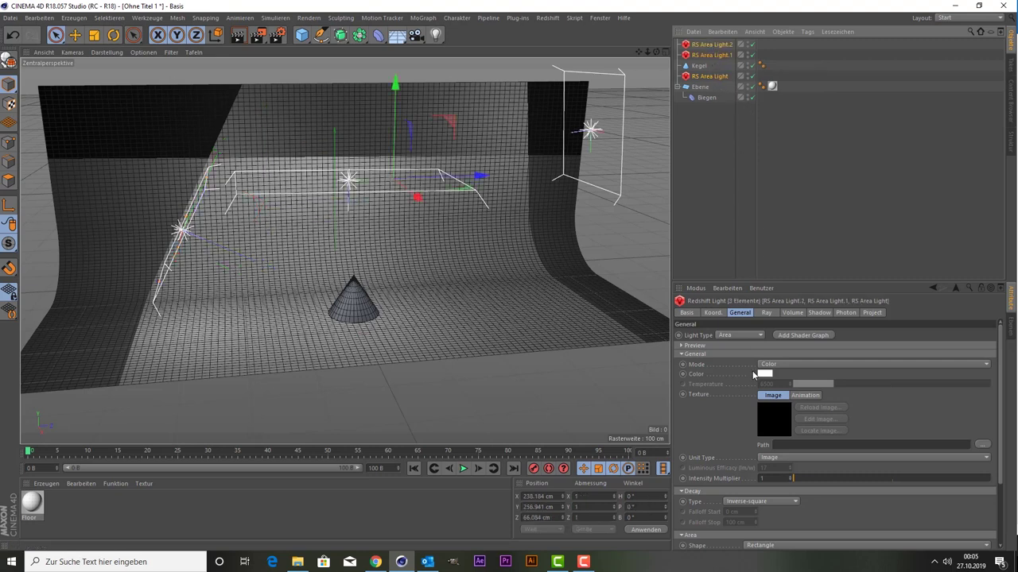
{"action": "left_click", "coordinate": [819, 312]}
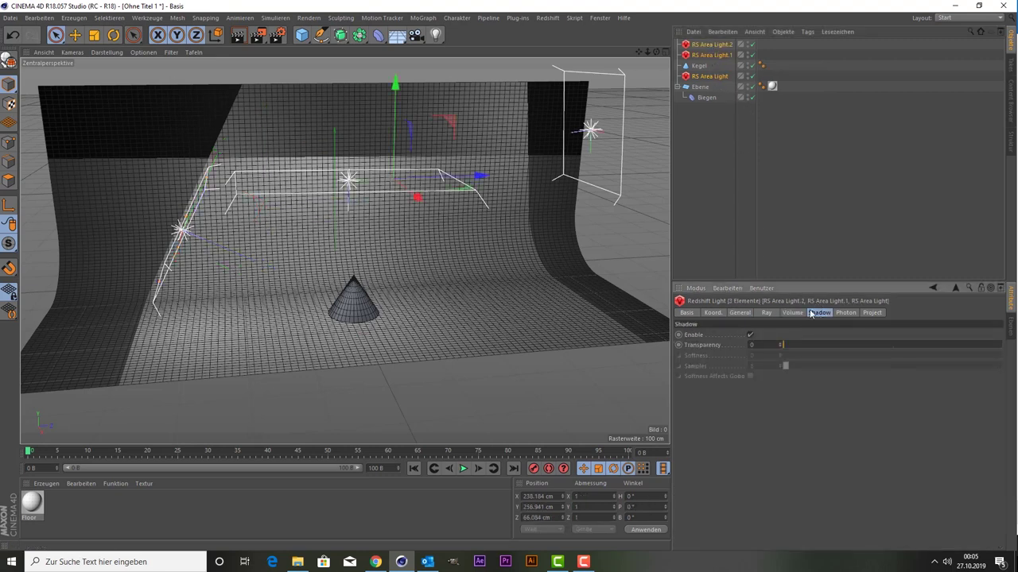
{"action": "left_click", "coordinate": [750, 335]}
- Check the left RS Area Light's Volume settings, where contribution is 0
{"action": "left_click", "coordinate": [715, 56]}
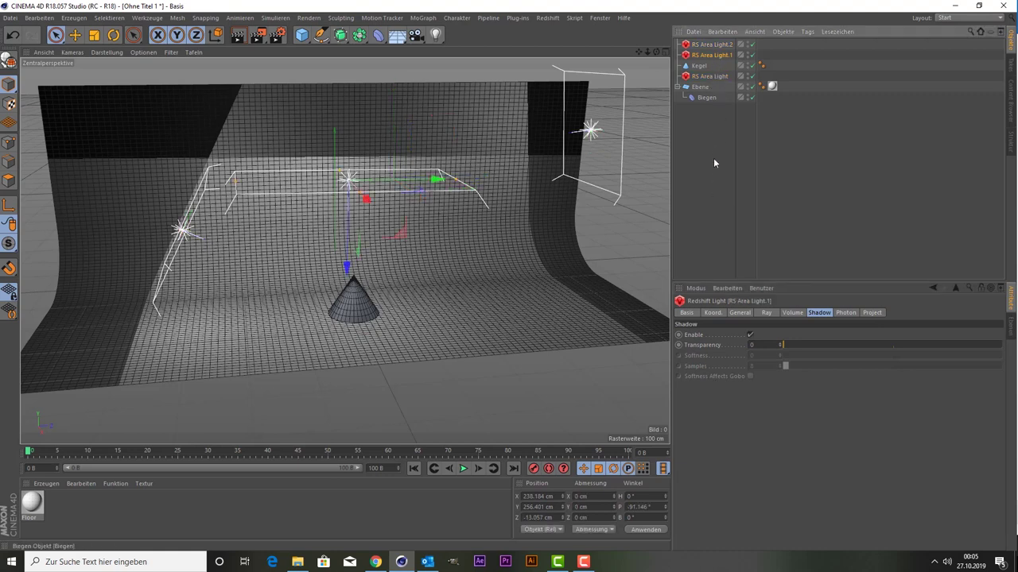
{"action": "left_click", "coordinate": [703, 77]}
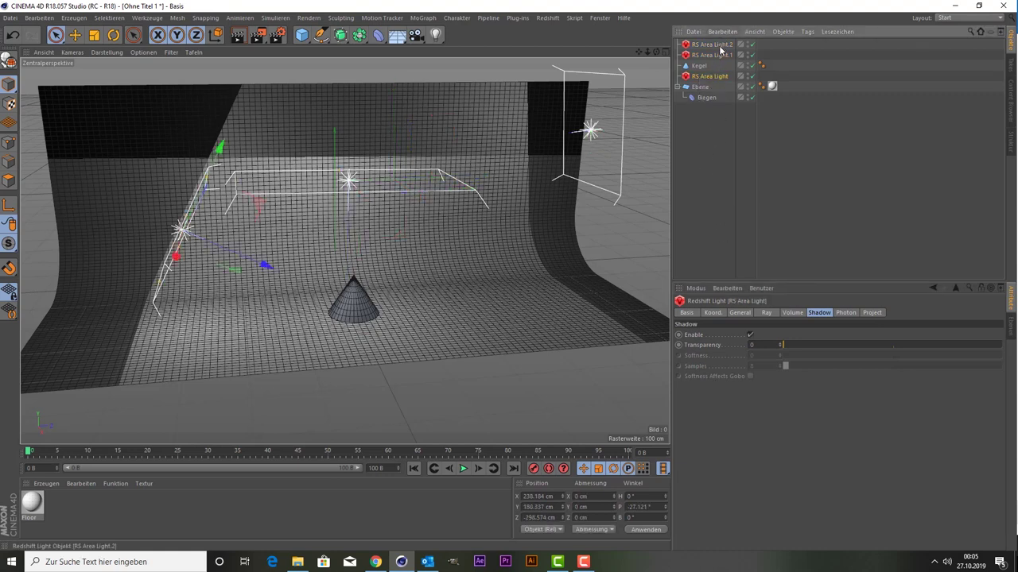
{"action": "left_click", "coordinate": [788, 315]}
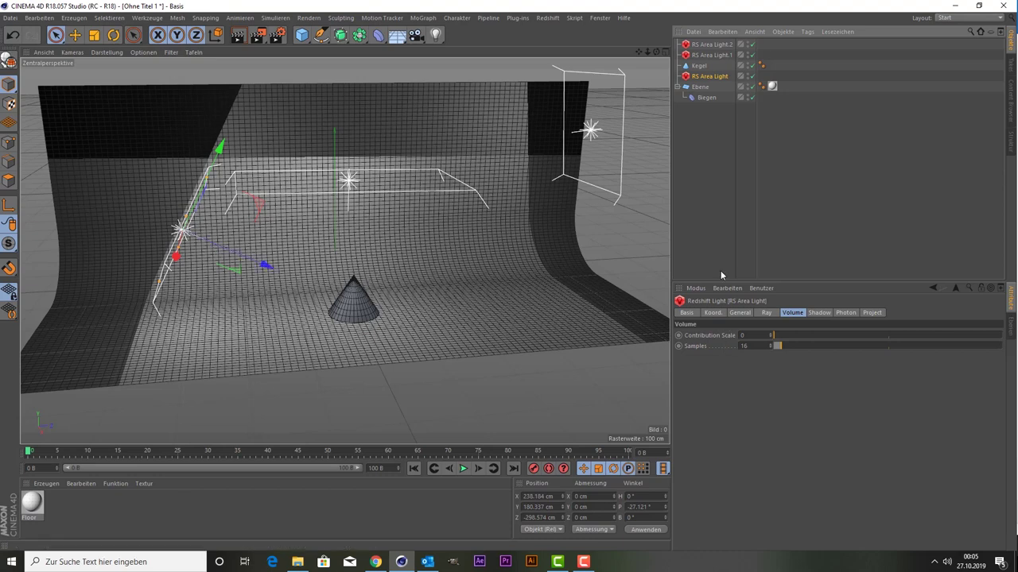
- Set the left area light's intensity multiplier to 10 and move it up and further back
{"action": "left_click", "coordinate": [736, 313]}
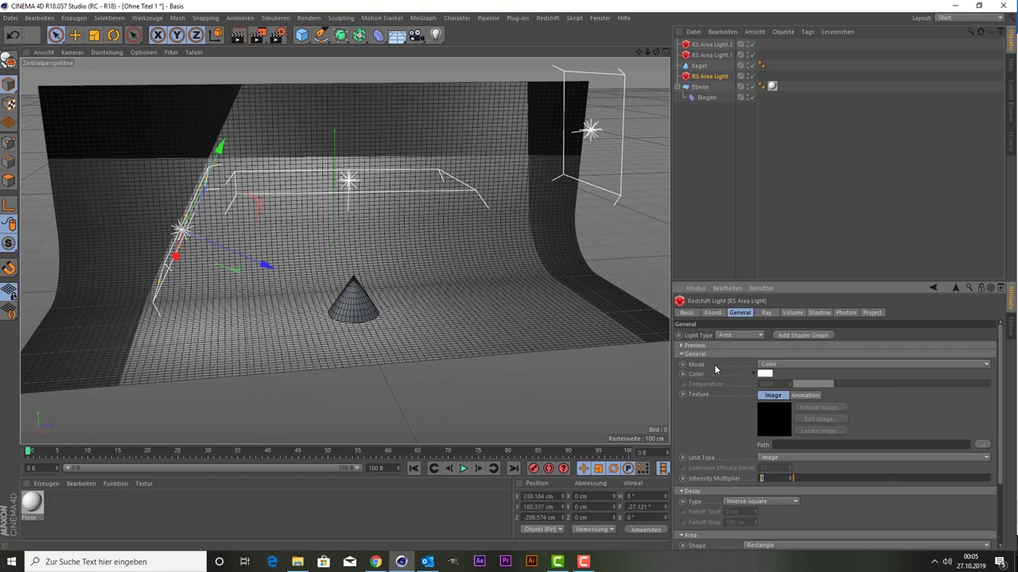
{"action": "type", "text": "10"}
{"action": "key", "text": "Return"}
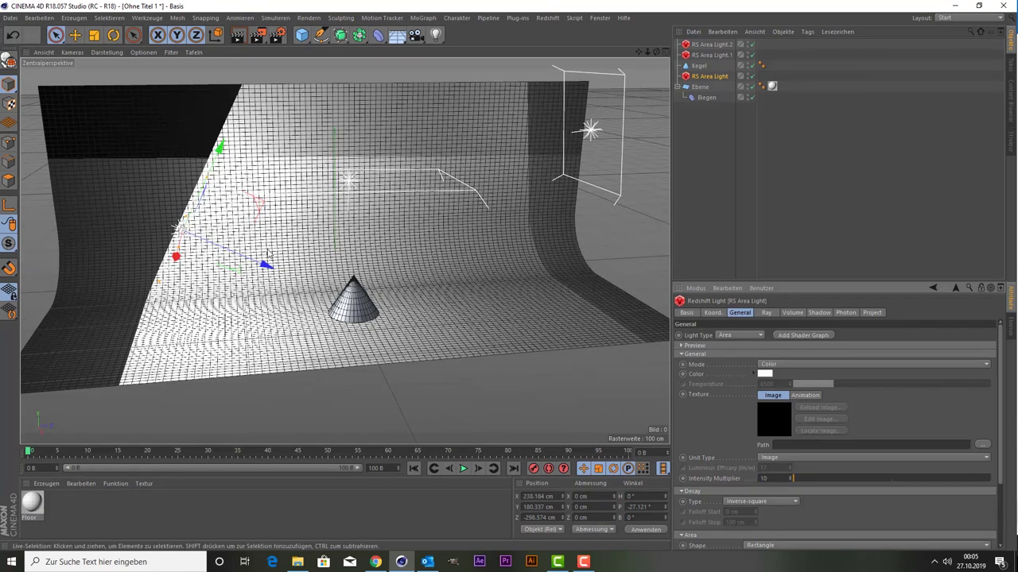
{"action": "left_click_drag", "start_coordinate": [264, 263], "coordinate": [248, 259]}
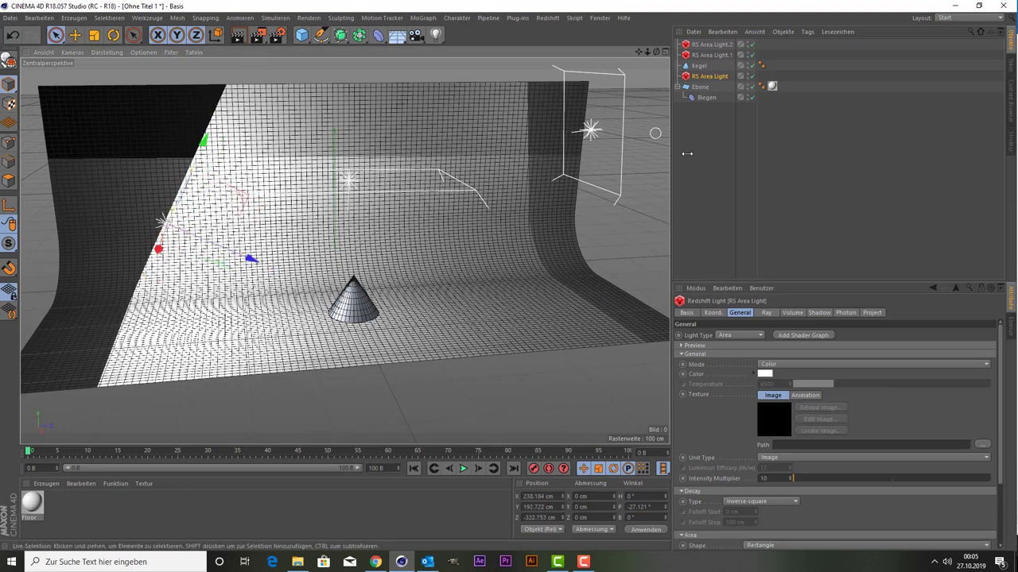
- Set the overhead light RS Area Light.1's intensity multiplier to 4
{"action": "left_click", "coordinate": [707, 54]}
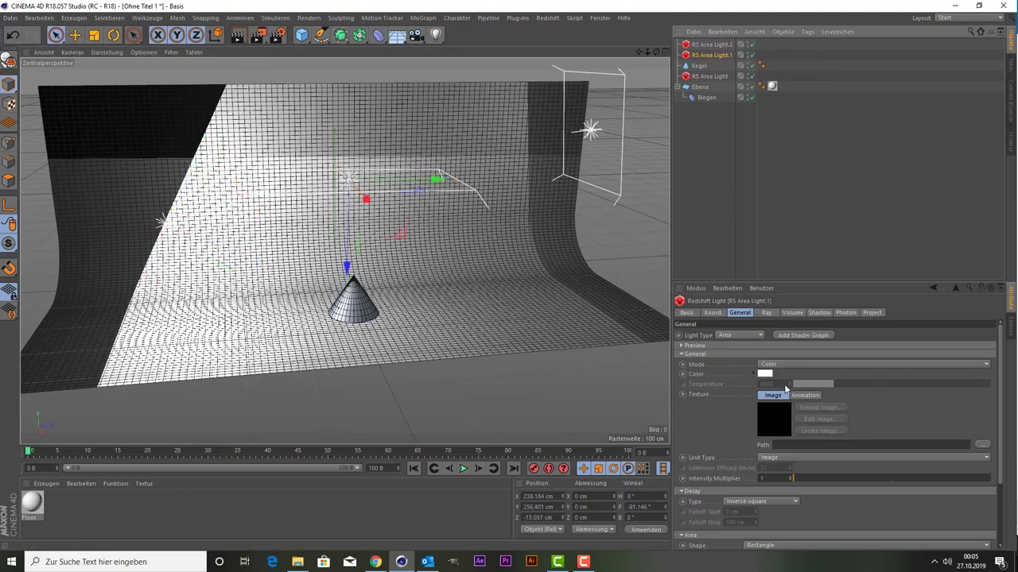
{"action": "left_click", "coordinate": [763, 478]}
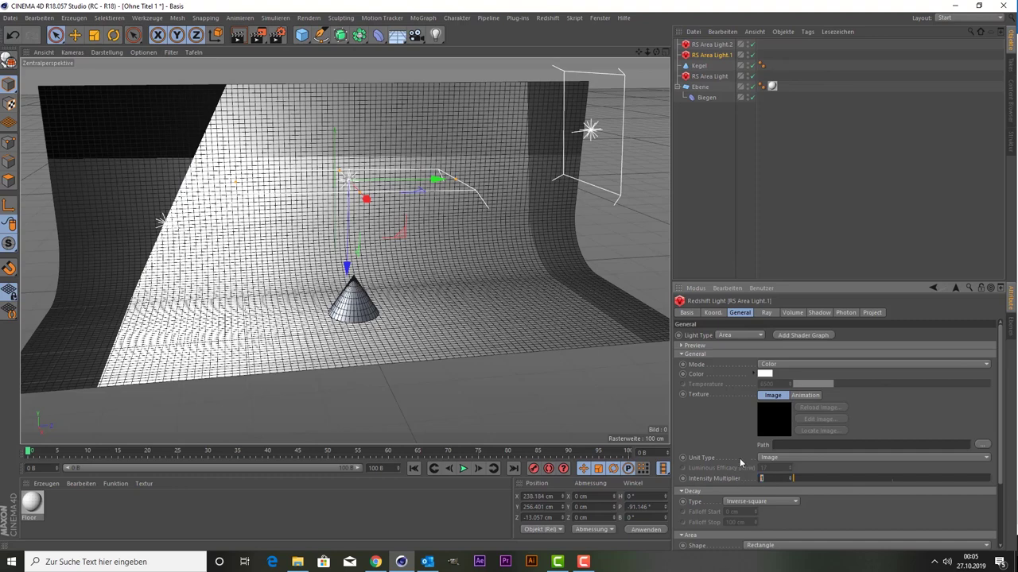
{"action": "left_click", "coordinate": [699, 76]}
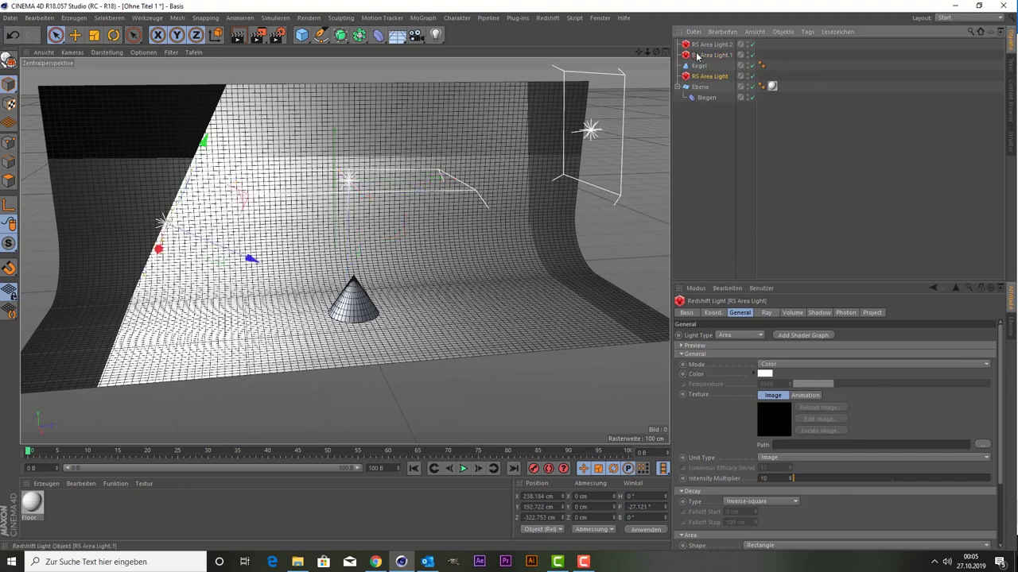
{"action": "left_click", "coordinate": [697, 56]}
{"action": "left_click", "coordinate": [782, 479]}
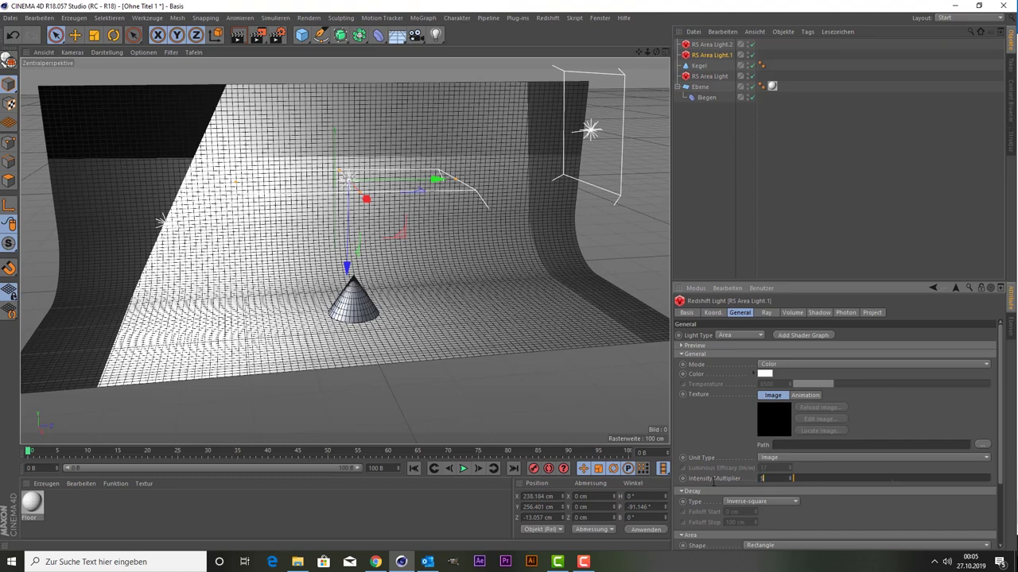
{"action": "key", "text": "Return"}
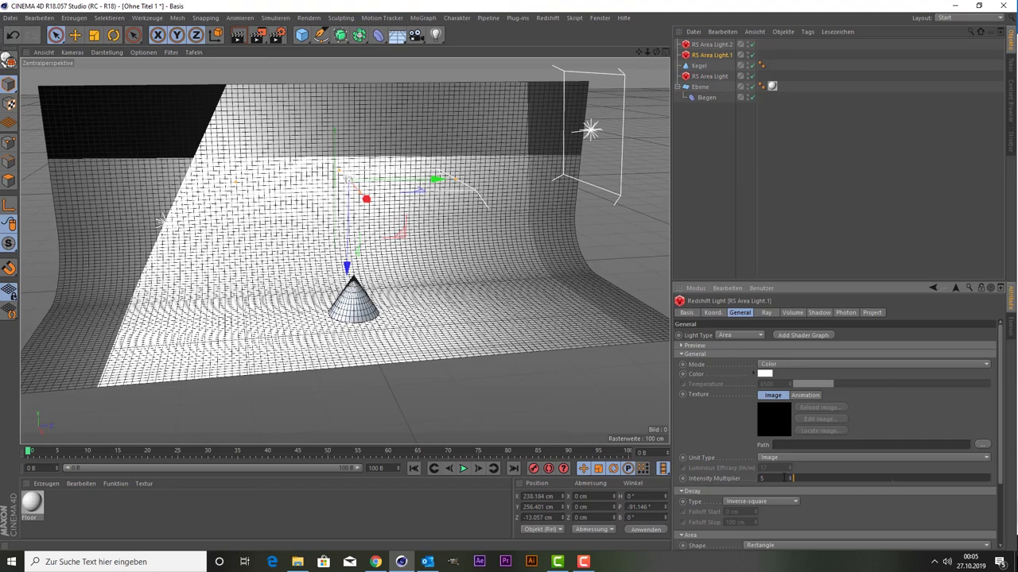
{"action": "left_click", "coordinate": [776, 479]}
{"action": "type", "text": "4"}
{"action": "key", "text": "Return"}
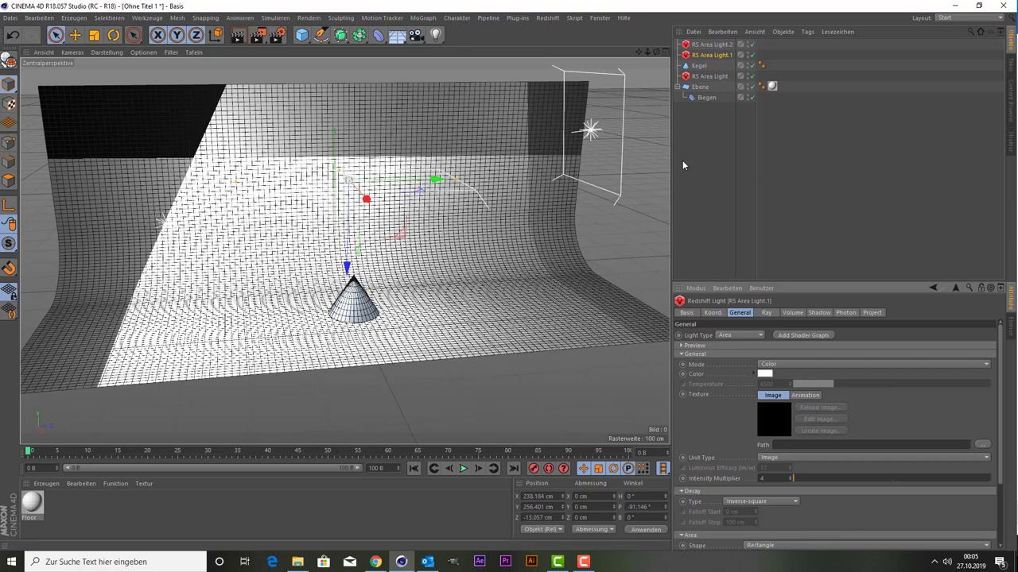
- Set the right light RS Area Light.2's intensity multiplier to 10
{"action": "left_click", "coordinate": [706, 45]}
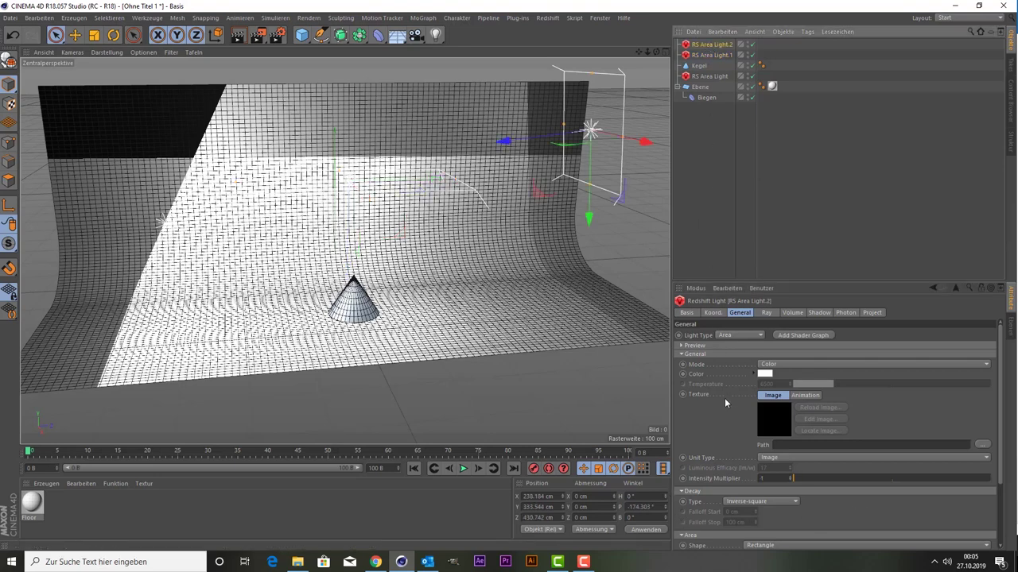
{"action": "double_click", "coordinate": [763, 478]}
{"action": "type", "text": "0"}
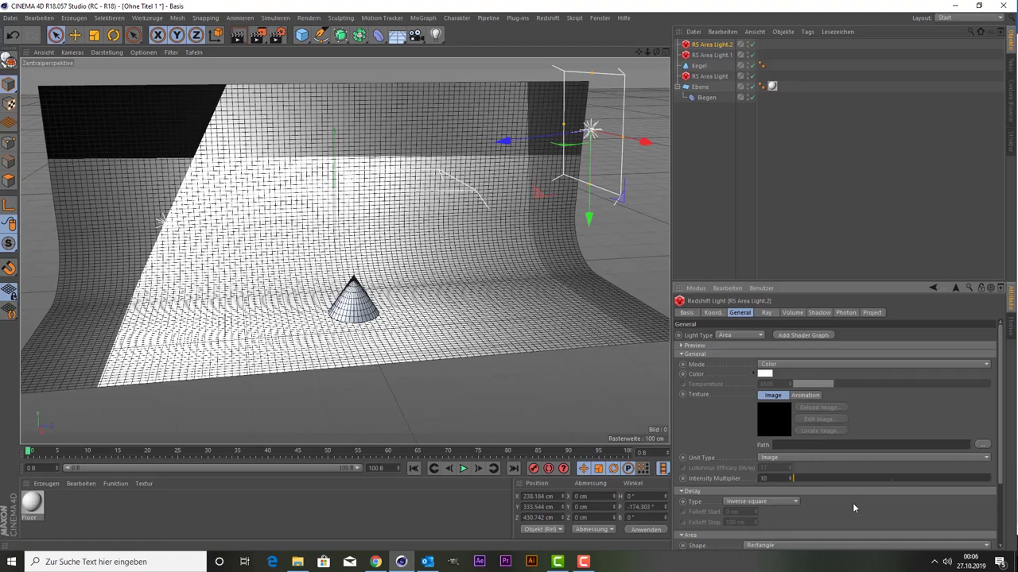
{"action": "key", "text": "Return"}
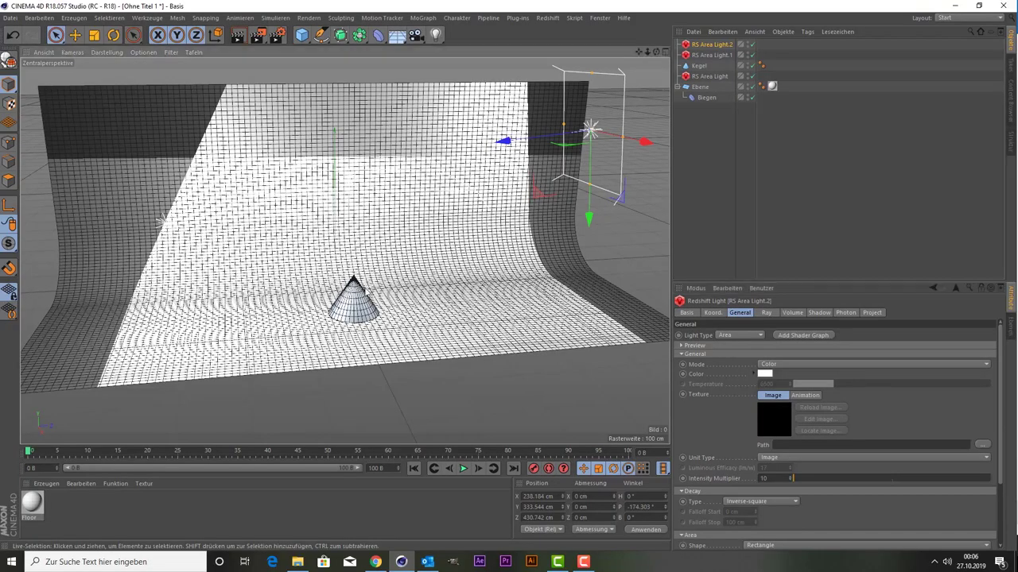
{"action": "scroll", "coordinate": [374, 330], "scroll_direction": "up", "scroll_amount": 5}
{"action": "scroll", "coordinate": [374, 330], "scroll_direction": "up", "scroll_amount": 2}
- Create a new RS Material and set its preset to Gold
{"action": "scroll", "coordinate": [379, 333], "scroll_direction": "up", "scroll_amount": 2}
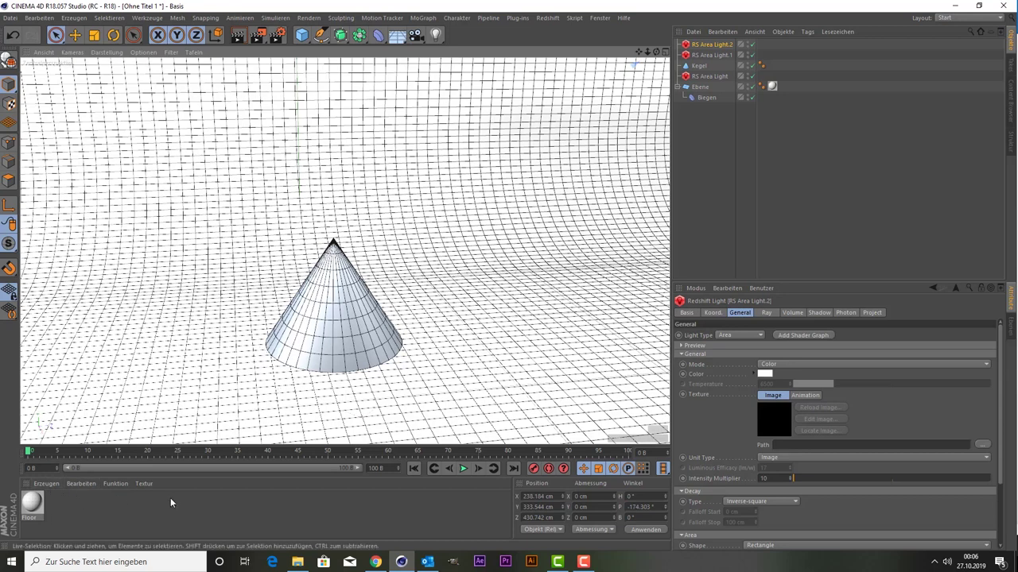
{"action": "left_click", "coordinate": [40, 484]}
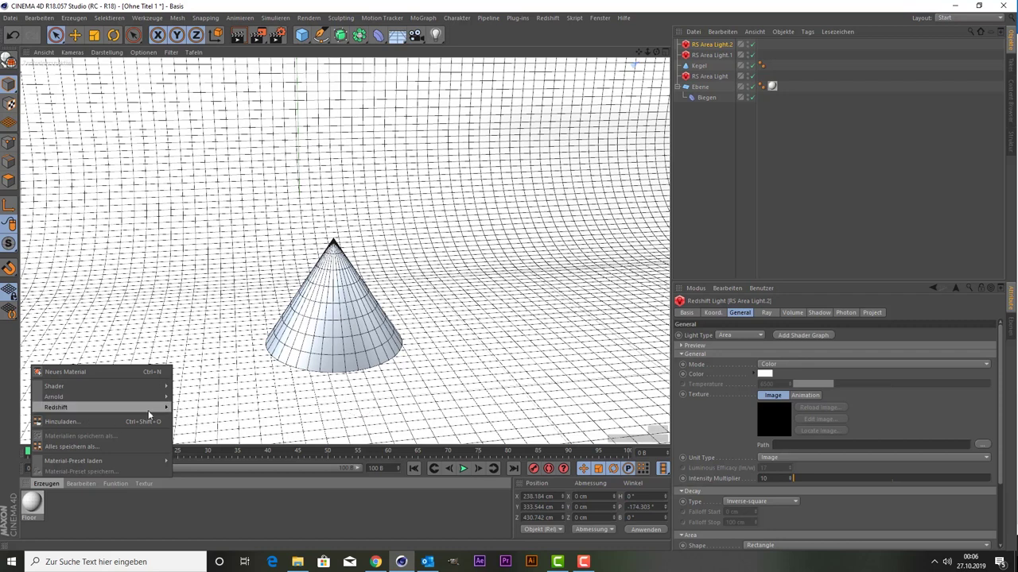
{"action": "mouse_move", "coordinate": [95, 408]}
{"action": "left_click", "coordinate": [251, 413]}
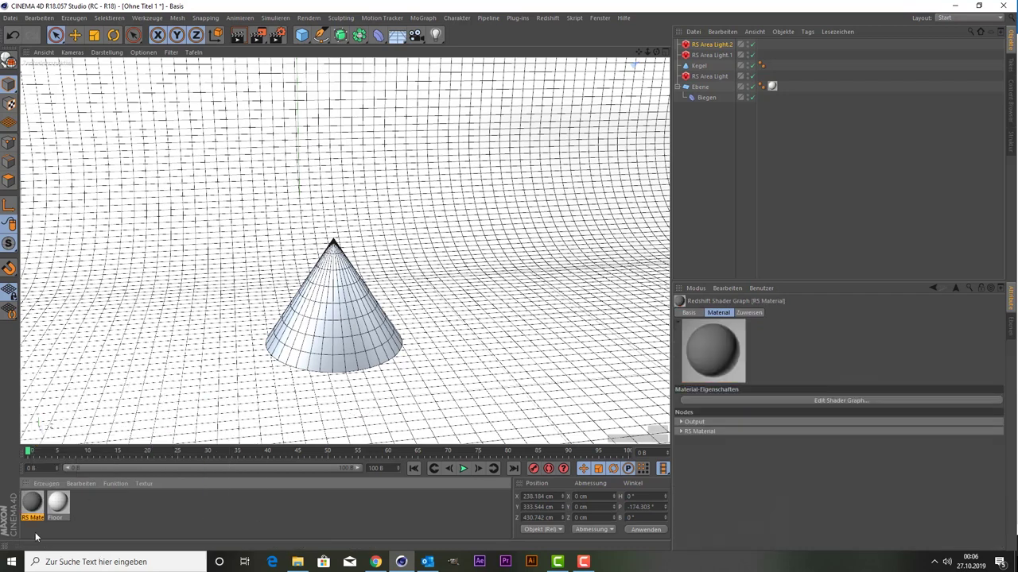
{"action": "double_click", "coordinate": [31, 503]}
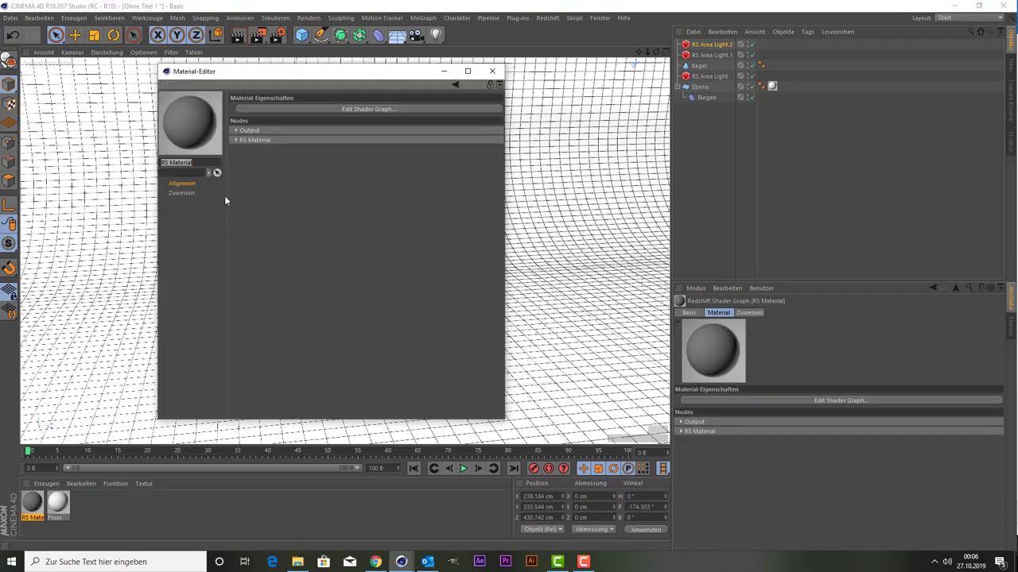
{"action": "left_click", "coordinate": [240, 138]}
{"action": "left_click", "coordinate": [299, 182]}
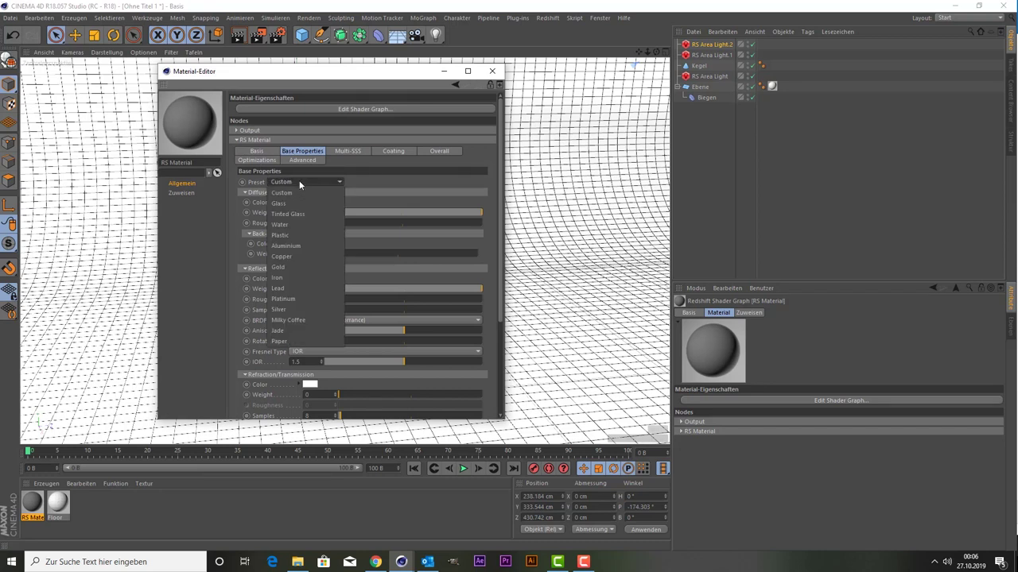
{"action": "left_click", "coordinate": [307, 268]}
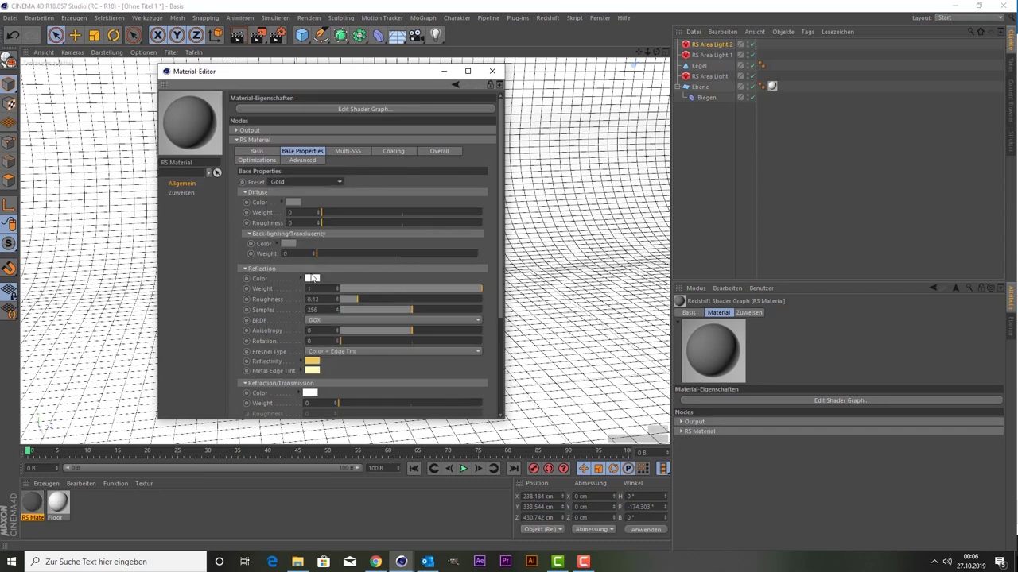
- Apply the gold RS Material to the cone Kegel and render the viewport
{"action": "left_click", "coordinate": [493, 71]}
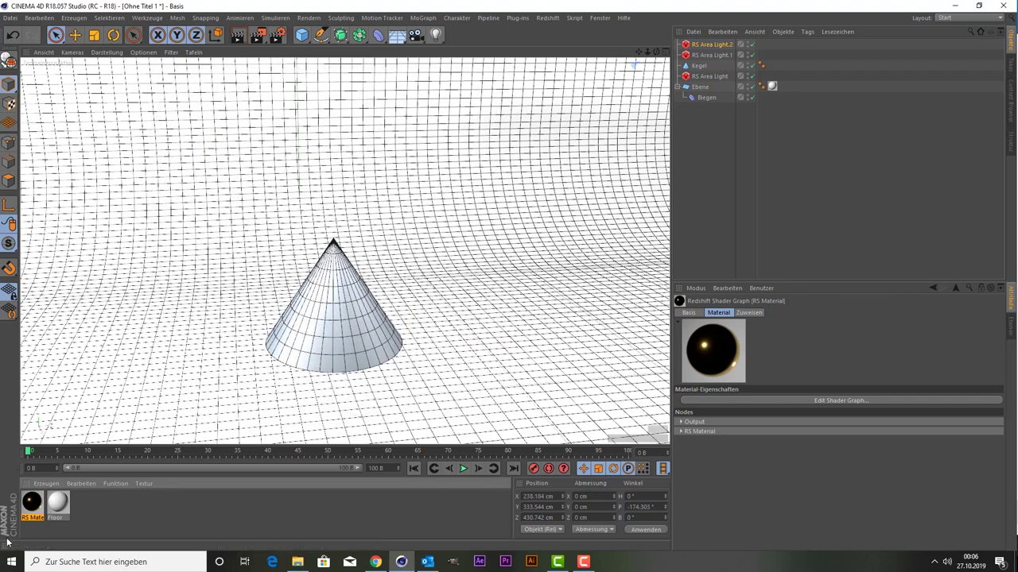
{"action": "left_click_drag", "start_coordinate": [116, 470], "coordinate": [322, 311]}
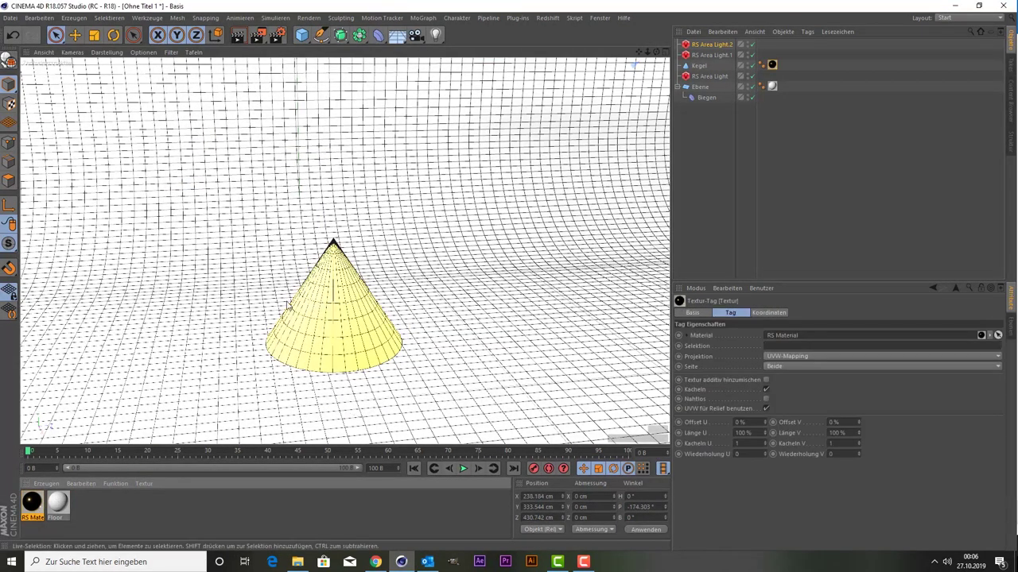
{"action": "left_click", "coordinate": [237, 35]}
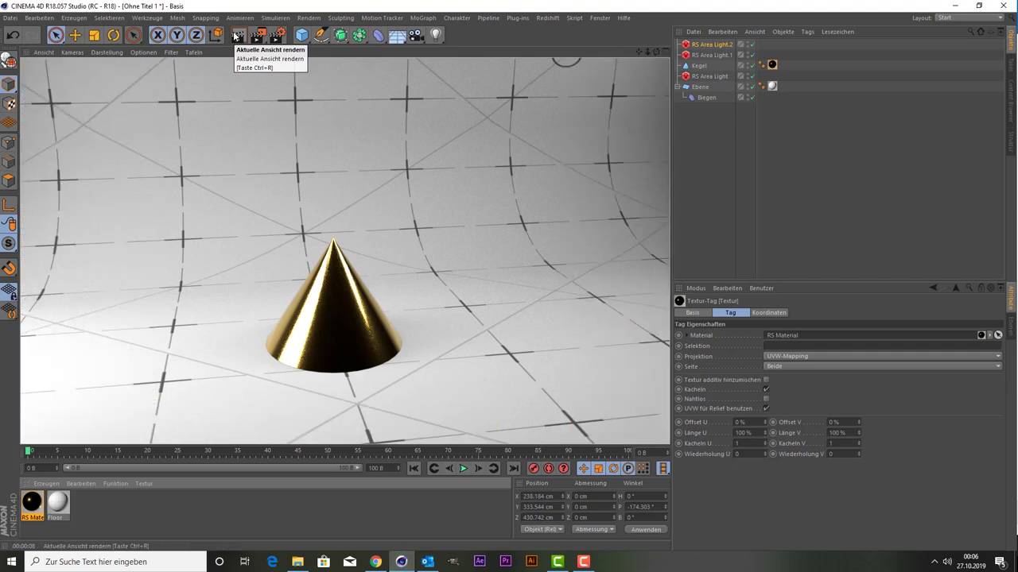
- Clear the viewport render and select the backdrop plane Ebene
{"action": "left_click", "coordinate": [284, 215]}
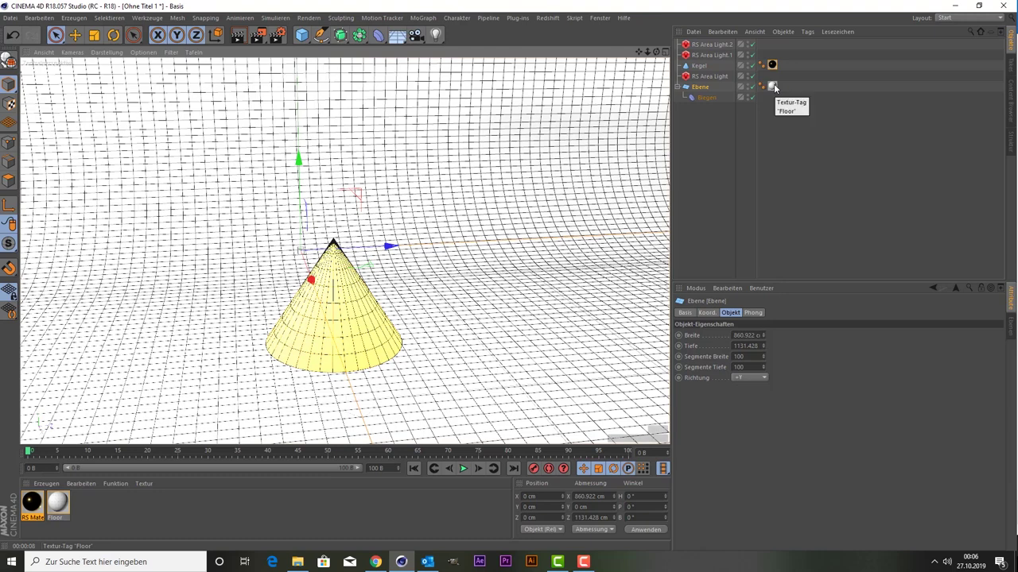
- Set the backdrop's Floor texture projection to Quader-Mapping and re-render the viewport
{"action": "left_click", "coordinate": [773, 86]}
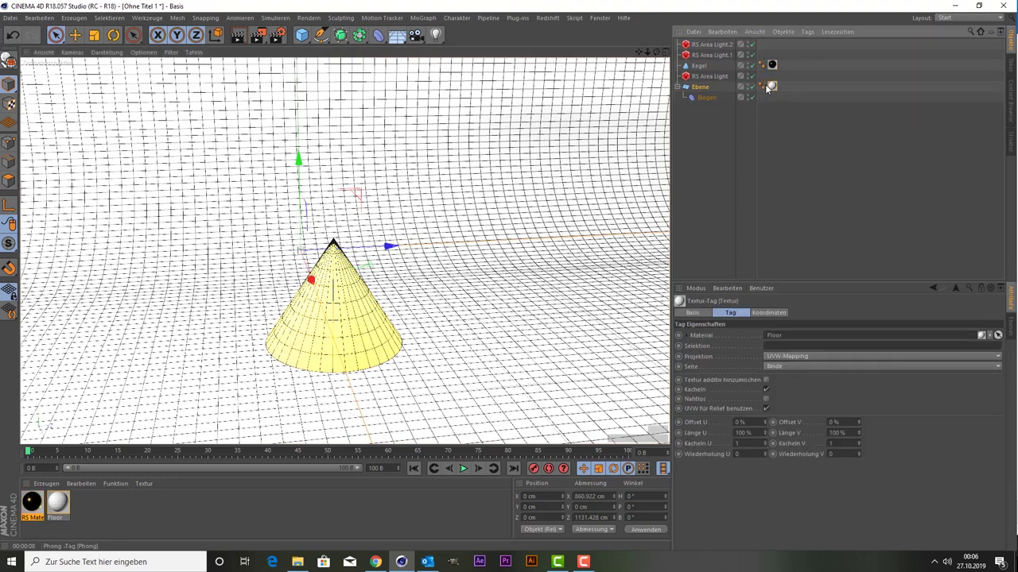
{"action": "left_click", "coordinate": [775, 357]}
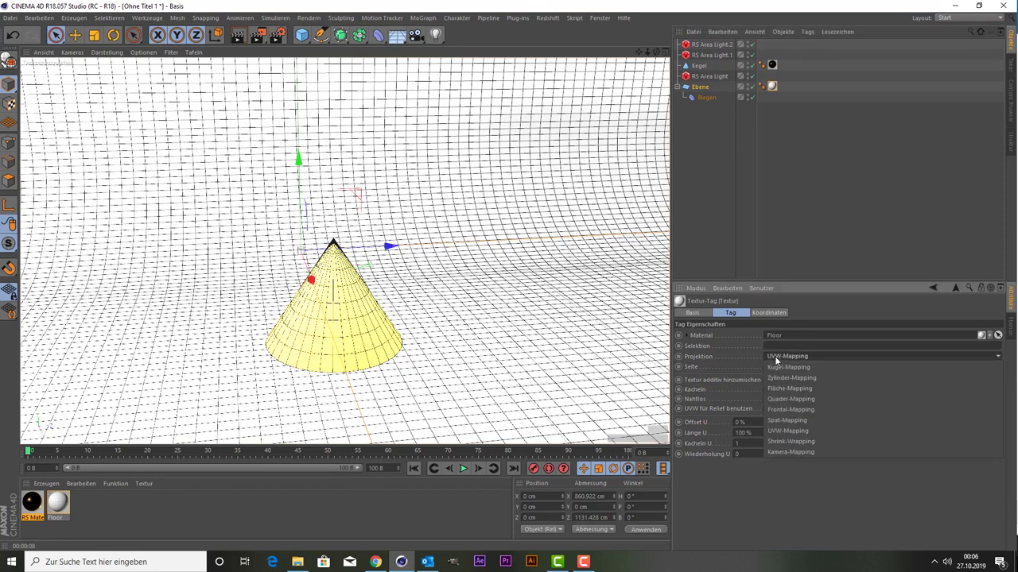
{"action": "left_click", "coordinate": [800, 403]}
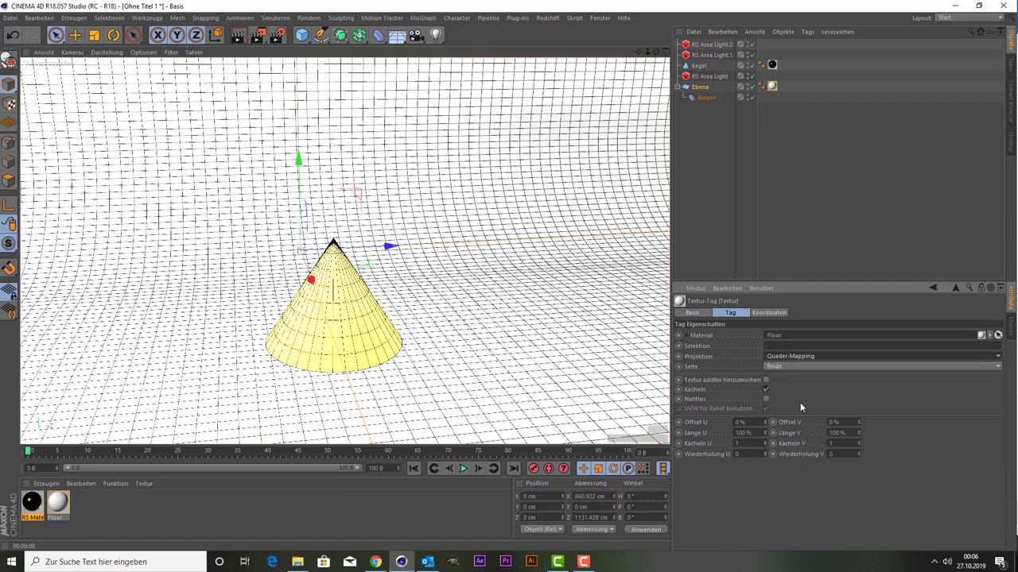
{"action": "left_click", "coordinate": [237, 35]}
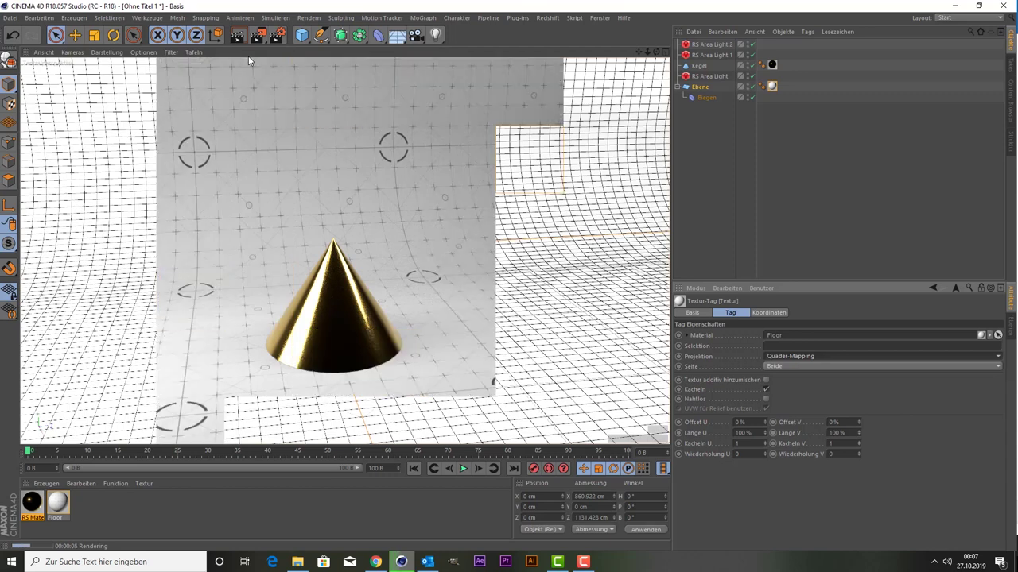
- Raise the cone's Segmente Umfang from 36 to 108 and deselect it
{"action": "left_click", "coordinate": [341, 322]}
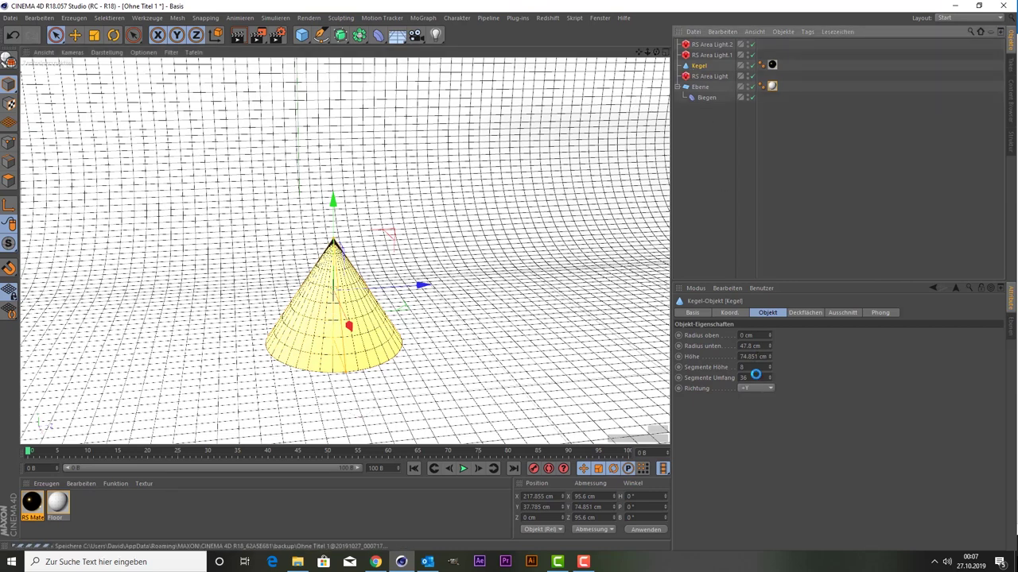
{"action": "left_click_drag", "start_coordinate": [772, 379], "coordinate": [800, 374]}
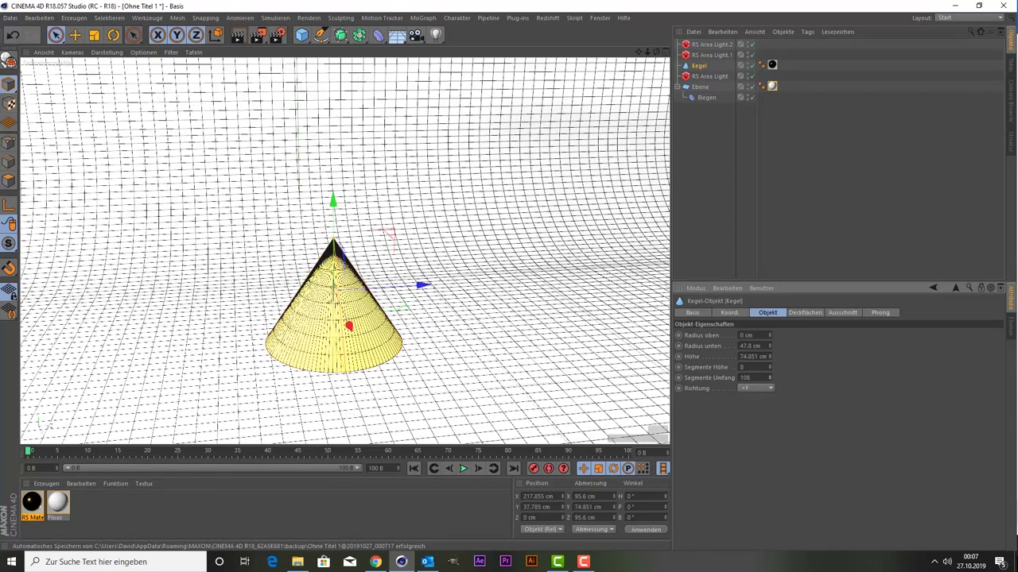
{"action": "left_click", "coordinate": [98, 516]}
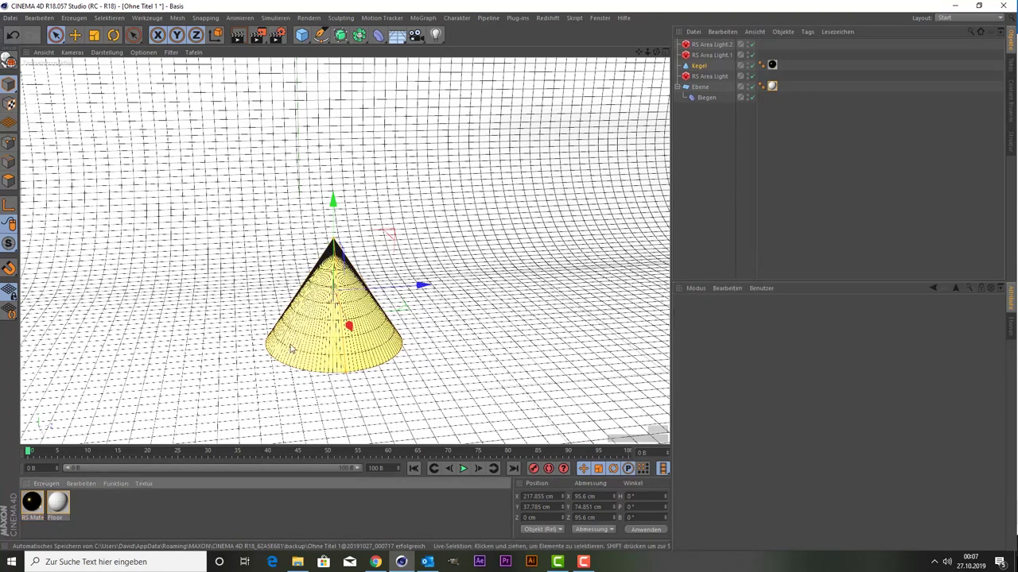
- Zoom out and orbit the view to see the whole backdrop
{"action": "scroll", "coordinate": [511, 267], "scroll_direction": "down", "scroll_amount": 3}
{"action": "left_click_drag", "start_coordinate": [512, 266], "coordinate": [477, 263], "text": "alt"}
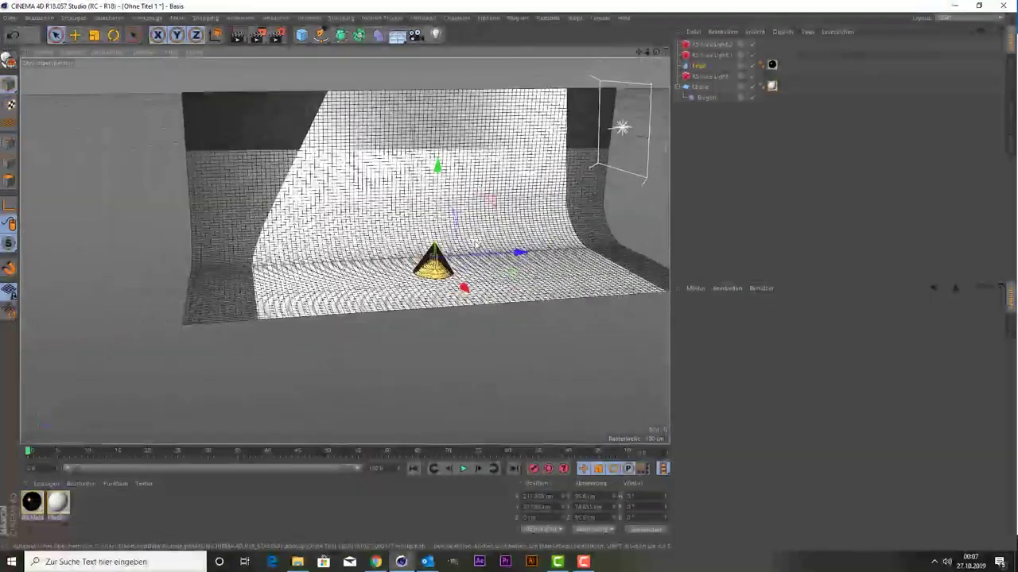
{"action": "scroll", "coordinate": [624, 62], "scroll_direction": "down", "scroll_amount": 2}
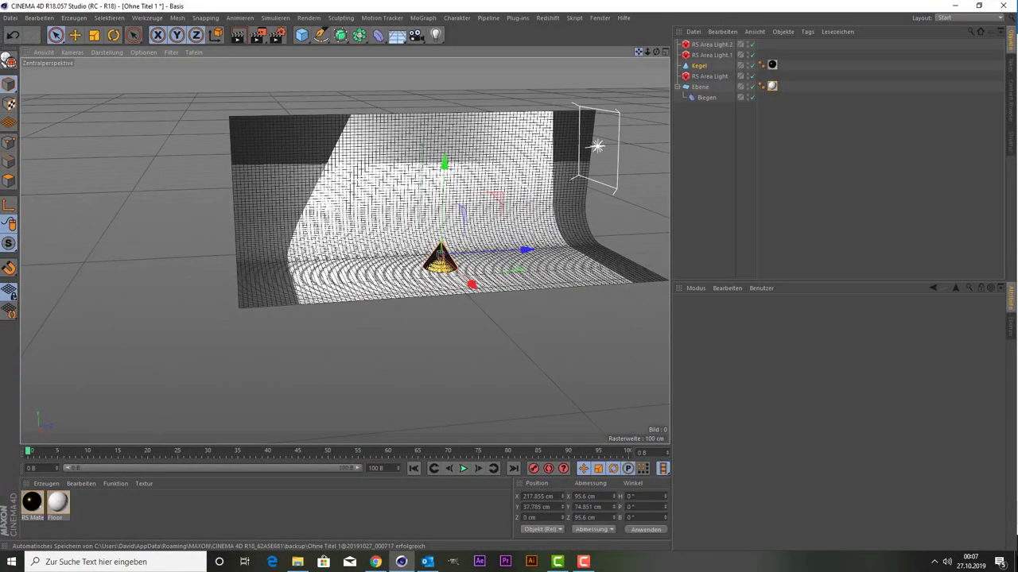
{"action": "left_click_drag", "start_coordinate": [656, 52], "coordinate": [390, 99]}
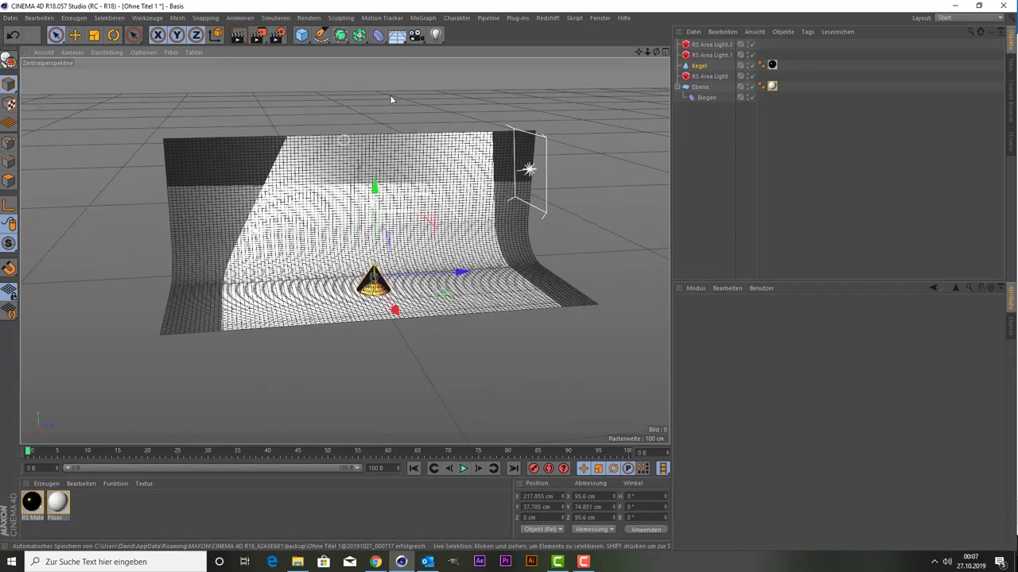
- Duplicate RS Area Light.2 as RS Area Light.3, move it toward the backdrop centre and rotate it -70.092°
{"action": "left_click", "coordinate": [707, 43]}
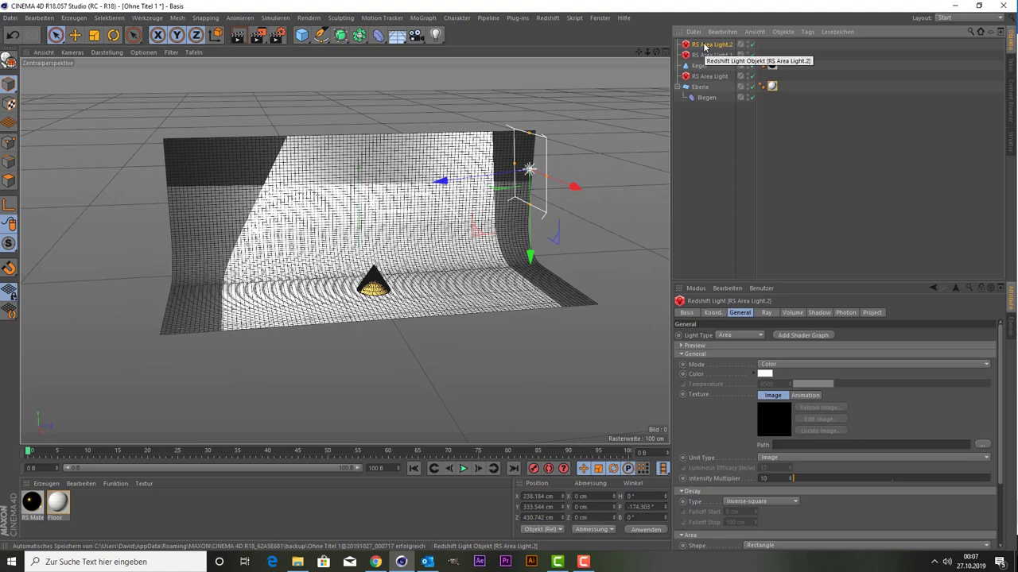
{"action": "key", "text": "ctrl+c"}
{"action": "key", "text": "ctrl+v"}
{"action": "mouse_move", "coordinate": [475, 179]}
{"action": "left_mouse_down"}
{"action": "mouse_move", "coordinate": [366, 215]}
{"action": "mouse_move", "coordinate": [469, 191]}
{"action": "mouse_move", "coordinate": [450, 173]}
{"action": "mouse_move", "coordinate": [484, 214]}
{"action": "mouse_move", "coordinate": [419, 229]}
{"action": "left_mouse_up"}
{"action": "left_click", "coordinate": [115, 36]}
{"action": "scroll", "coordinate": [401, 233], "scroll_direction": "up", "scroll_amount": 2}
{"action": "key", "text": "space"}
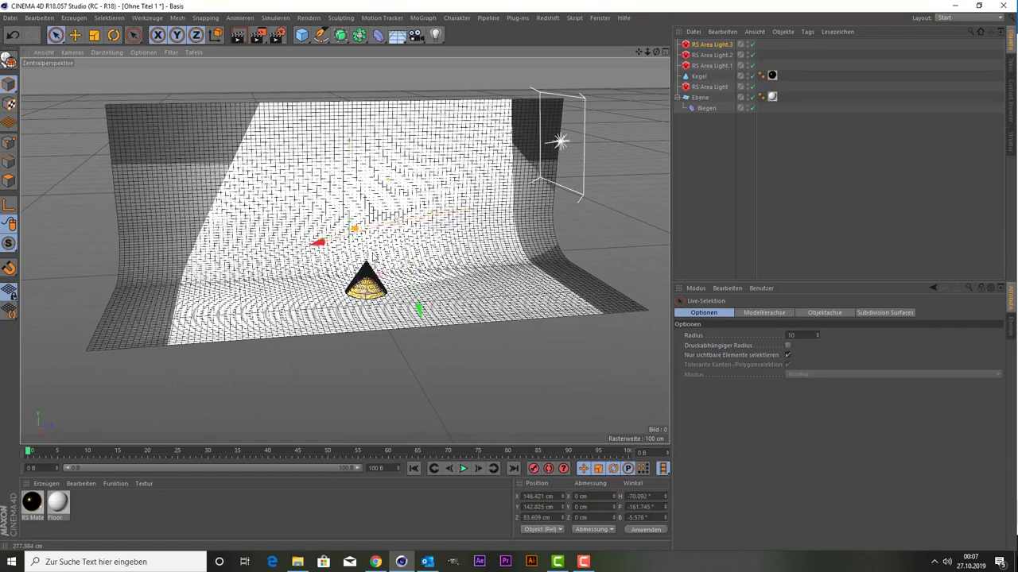
- Move RS Area Light.3 further left to X 470.203 cm, Z 21.619 cm, then orbit around the scene
{"action": "left_click", "coordinate": [406, 235]}
{"action": "scroll", "coordinate": [405, 234], "scroll_direction": "up", "scroll_amount": 3}
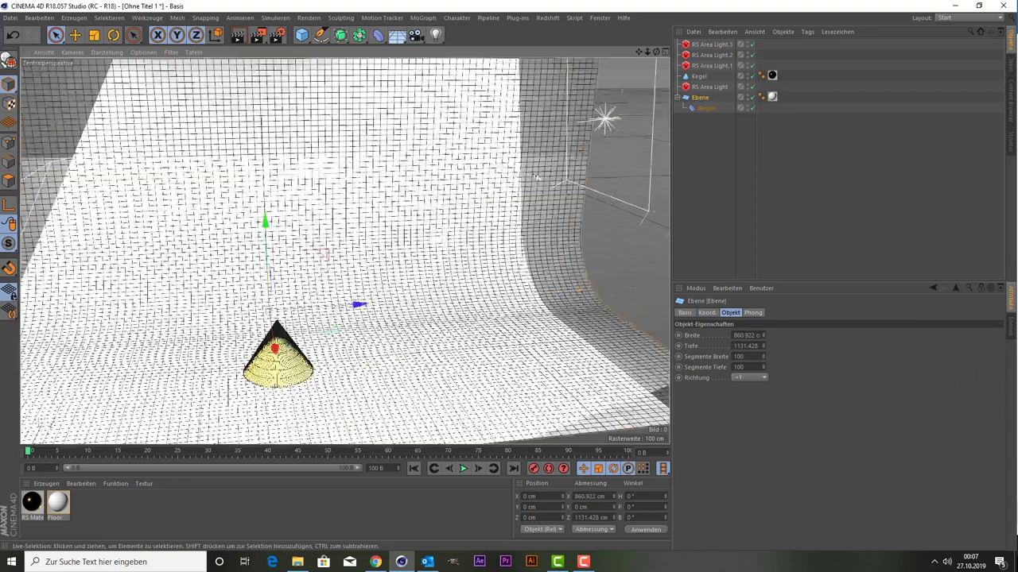
{"action": "scroll", "coordinate": [405, 234], "scroll_direction": "up", "scroll_amount": 2}
{"action": "left_click", "coordinate": [710, 44]}
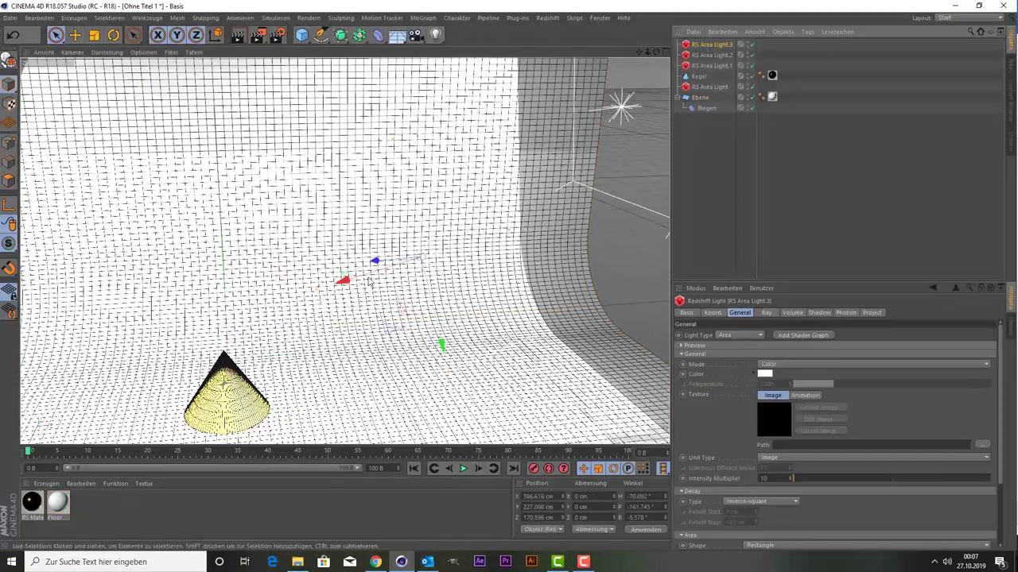
{"action": "scroll", "coordinate": [367, 287], "scroll_direction": "down", "scroll_amount": 5}
{"action": "mouse_move", "coordinate": [367, 286]}
{"action": "left_mouse_down"}
{"action": "mouse_move", "coordinate": [295, 301]}
{"action": "mouse_move", "coordinate": [303, 344]}
{"action": "left_mouse_up"}
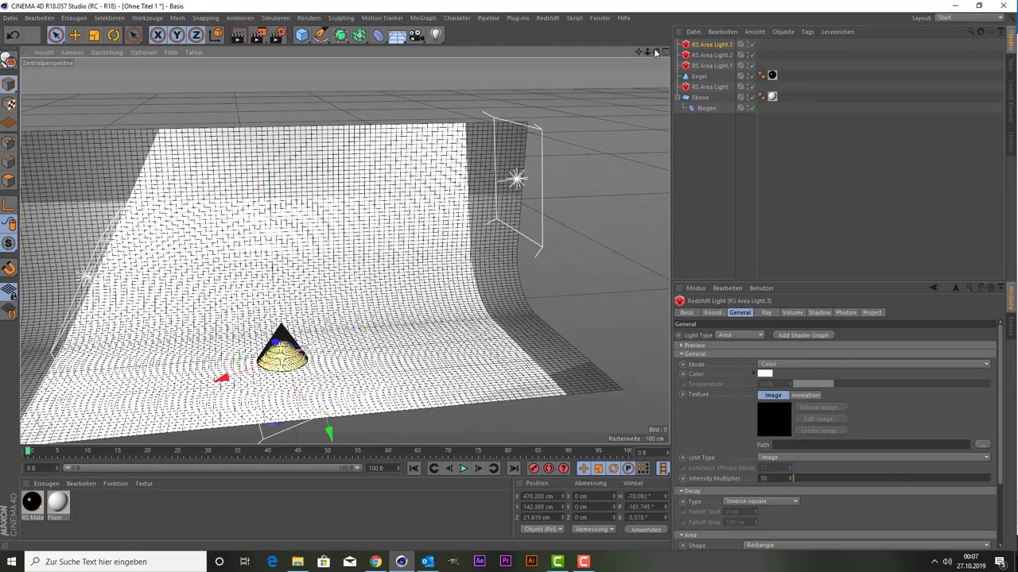
{"action": "left_click_drag", "start_coordinate": [655, 52], "coordinate": [504, 206]}
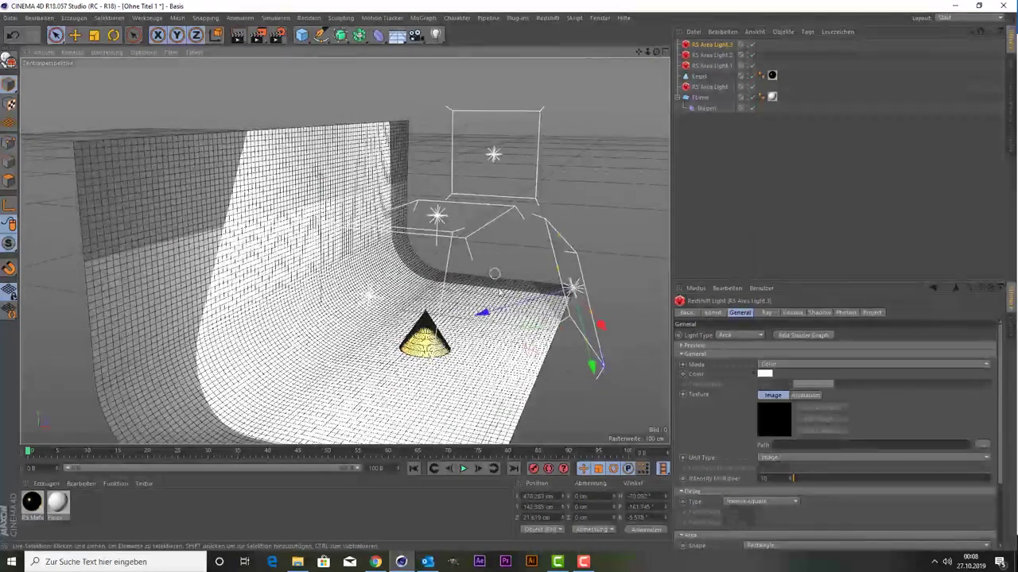
{"action": "left_click_drag", "start_coordinate": [661, 54], "coordinate": [557, 95]}
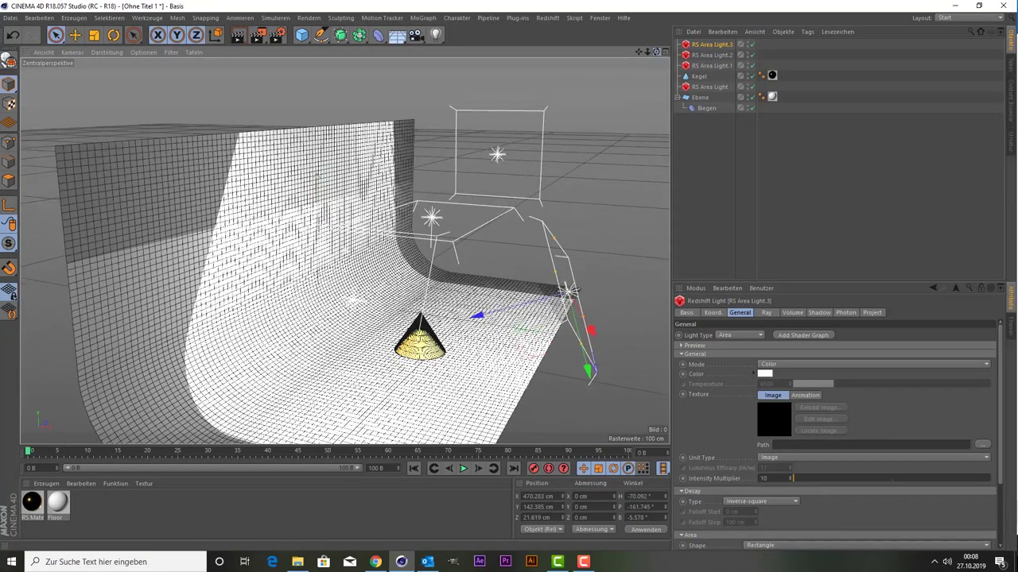
{"action": "left_click_drag", "start_coordinate": [647, 51], "coordinate": [397, 238]}
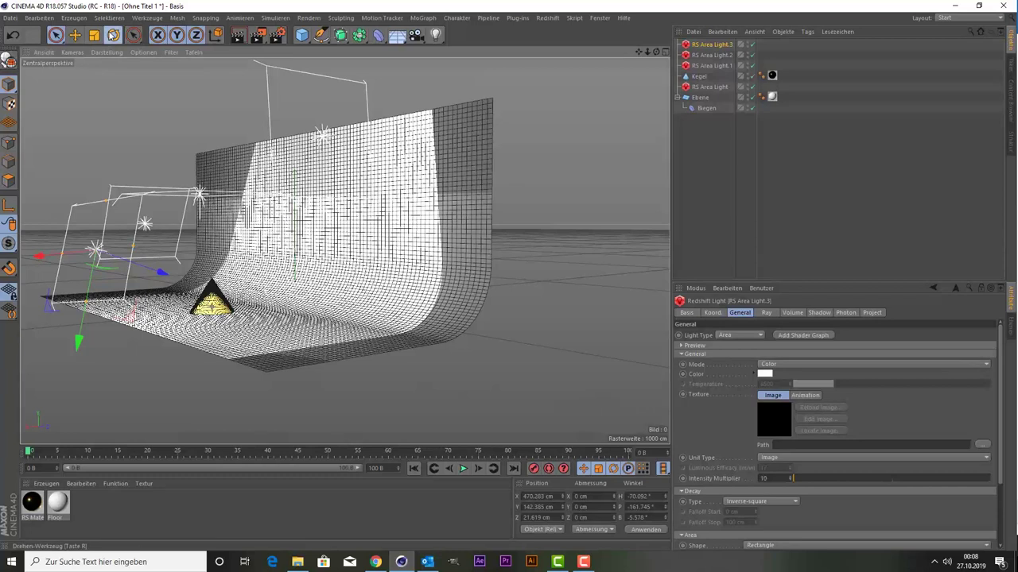
- Rotate RS Area Light.3 to H -60.99°, P -161.121° toward the cone and reframe the view
{"action": "left_click", "coordinate": [114, 34]}
{"action": "mouse_move", "coordinate": [96, 253]}
{"action": "left_mouse_down"}
{"action": "mouse_move", "coordinate": [80, 241]}
{"action": "mouse_move", "coordinate": [101, 250]}
{"action": "left_mouse_up"}
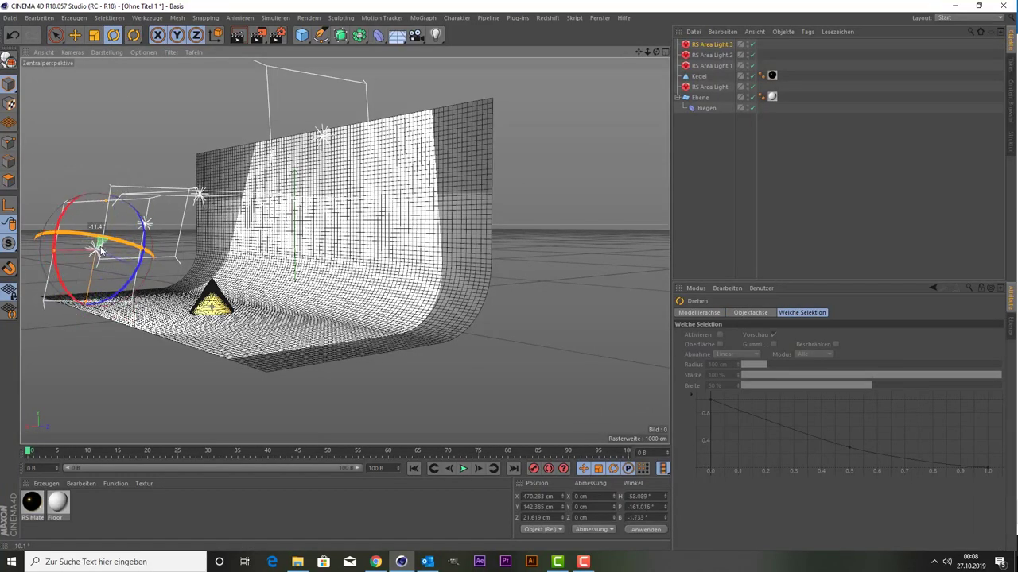
{"action": "left_click_drag", "start_coordinate": [101, 250], "coordinate": [105, 253]}
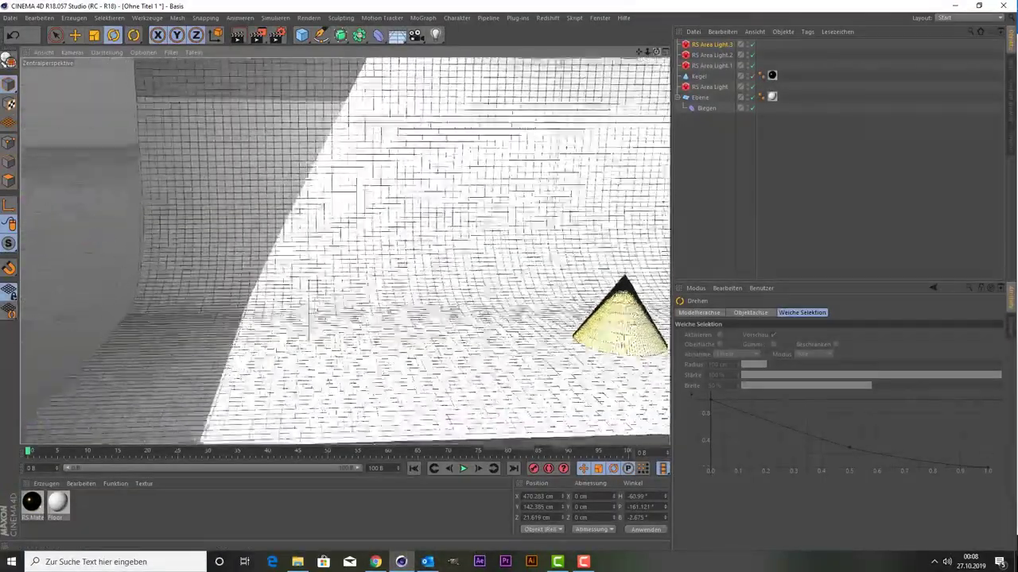
{"action": "left_click_drag", "start_coordinate": [656, 51], "coordinate": [650, 54]}
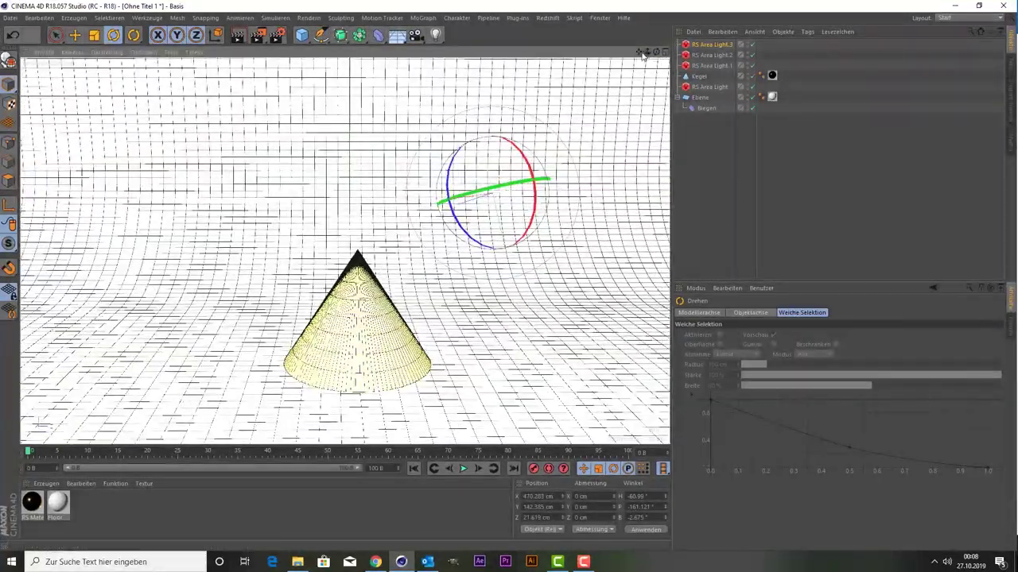
{"action": "mouse_move", "coordinate": [650, 54]}
{"action": "left_mouse_down"}
{"action": "mouse_move", "coordinate": [666, 54]}
{"action": "mouse_move", "coordinate": [636, 56]}
{"action": "left_mouse_up"}
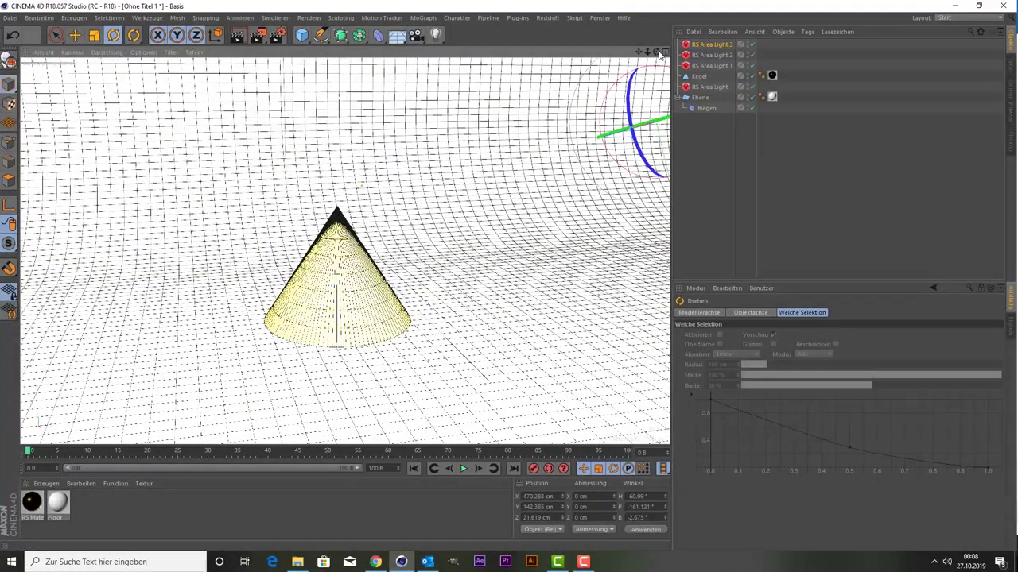
{"action": "left_click_drag", "start_coordinate": [658, 54], "coordinate": [656, 70]}
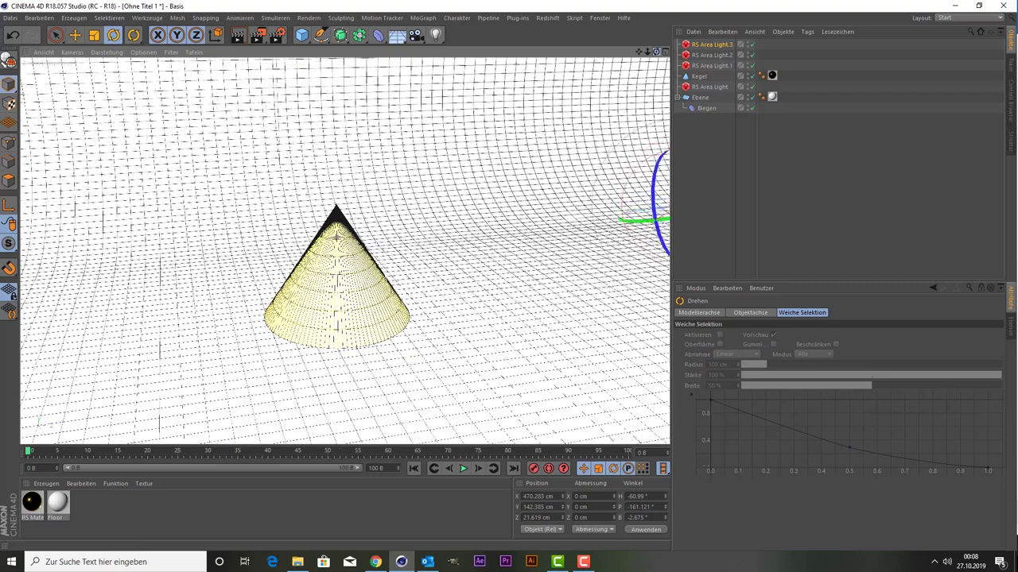
- Render the active view to preview the gold cone lit by RS Area Light.3 on the tiled backdrop
{"action": "left_click", "coordinate": [240, 38]}
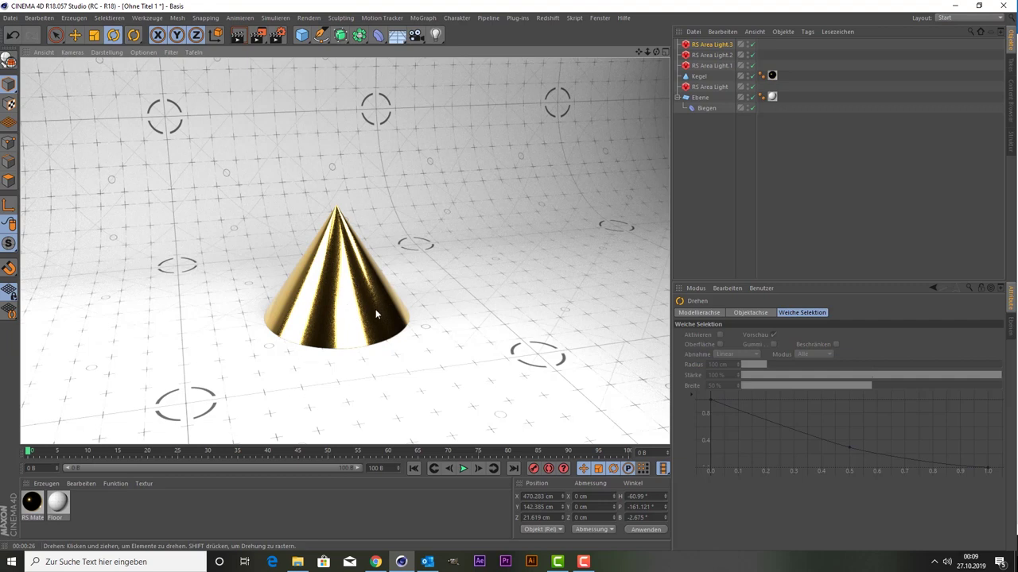
- Clear the render and add an RS Dome Light from the Redshift > Lights menu
{"action": "left_click", "coordinate": [377, 314]}
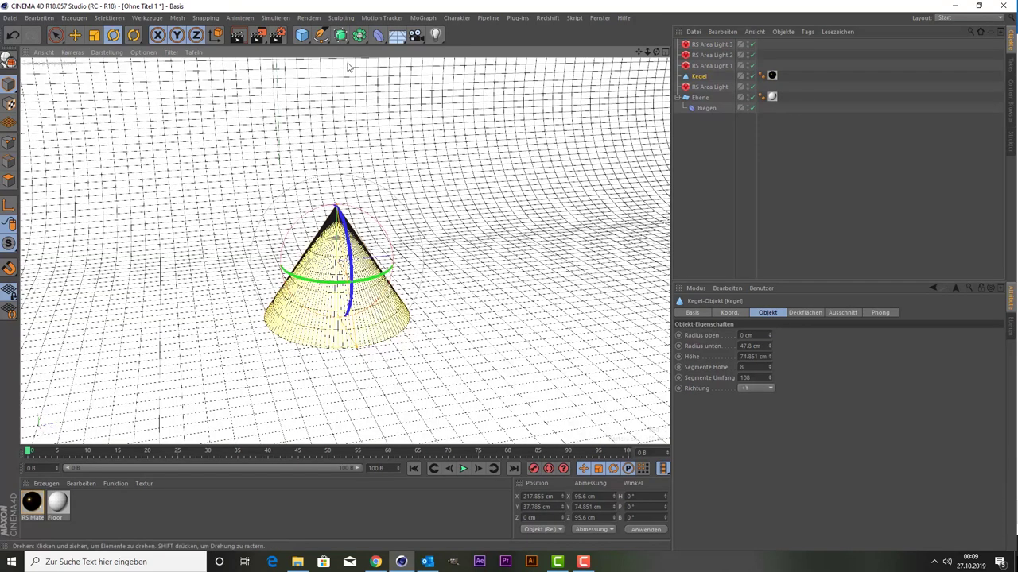
{"action": "left_click", "coordinate": [545, 17]}
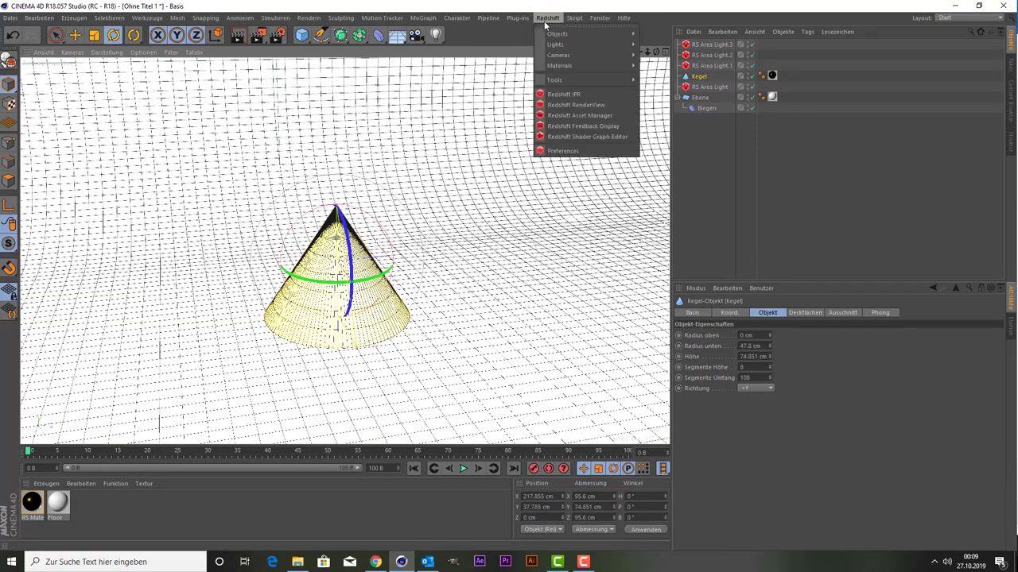
{"action": "mouse_move", "coordinate": [555, 45]}
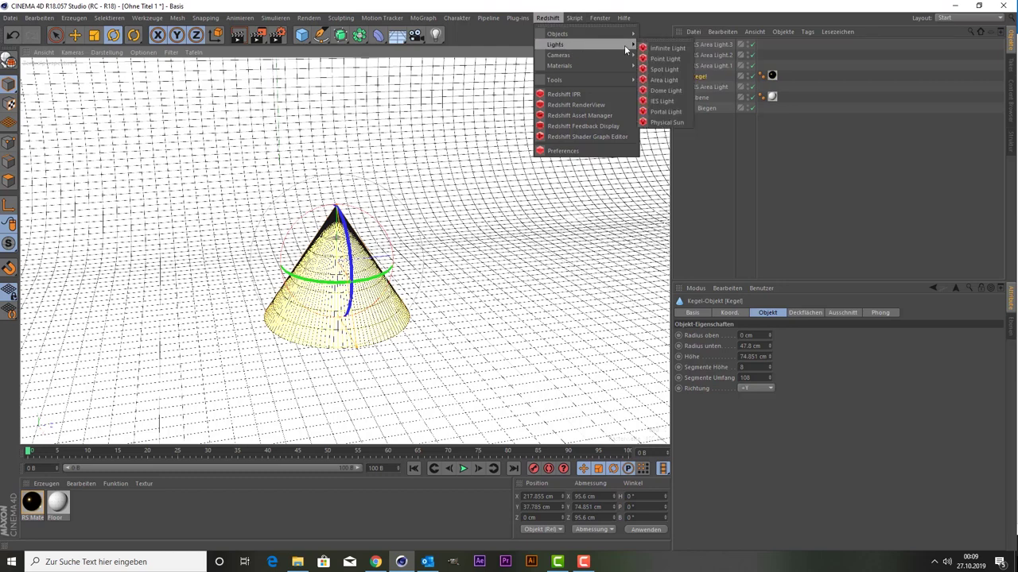
{"action": "left_click", "coordinate": [676, 93]}
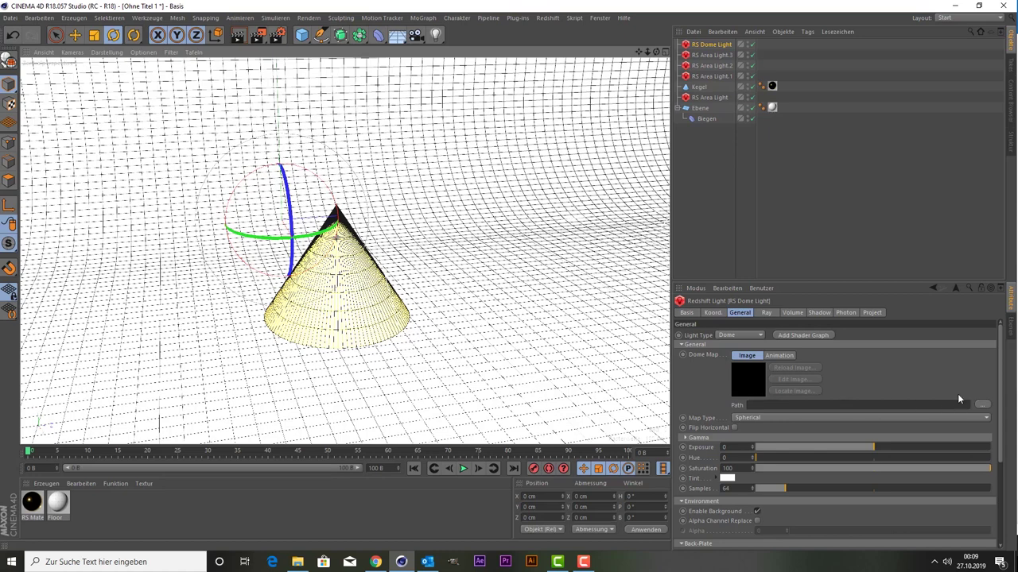
- Browse the Content Browser to HDRIs > Outdoor and drop carpentry_shop_01_4k.hdr onto the dome's Dome Map slot
{"action": "left_click", "coordinate": [1008, 113]}
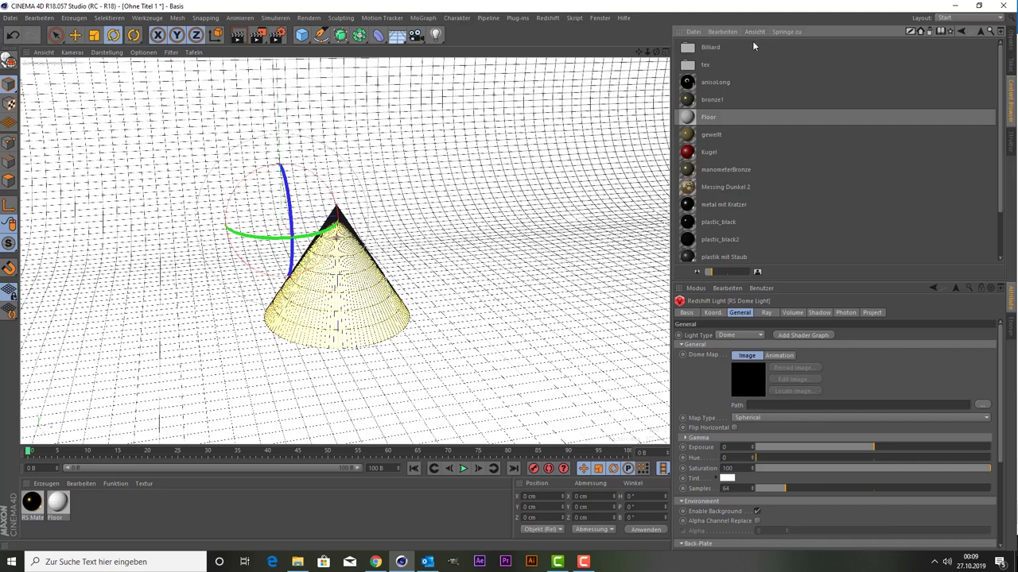
{"action": "left_click", "coordinate": [757, 31]}
{"action": "left_click", "coordinate": [783, 36]}
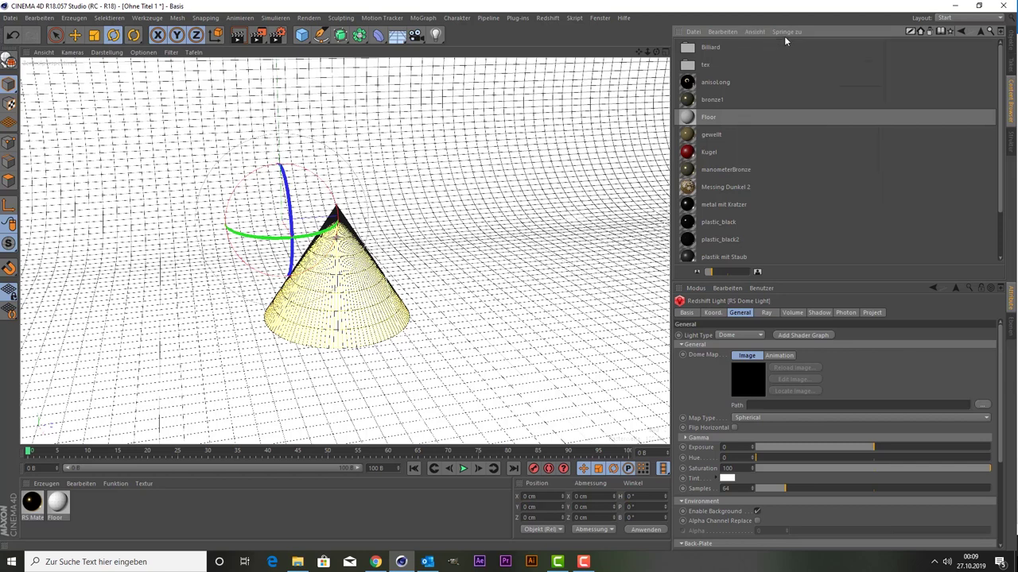
{"action": "left_click", "coordinate": [979, 31]}
{"action": "left_click", "coordinate": [711, 49]}
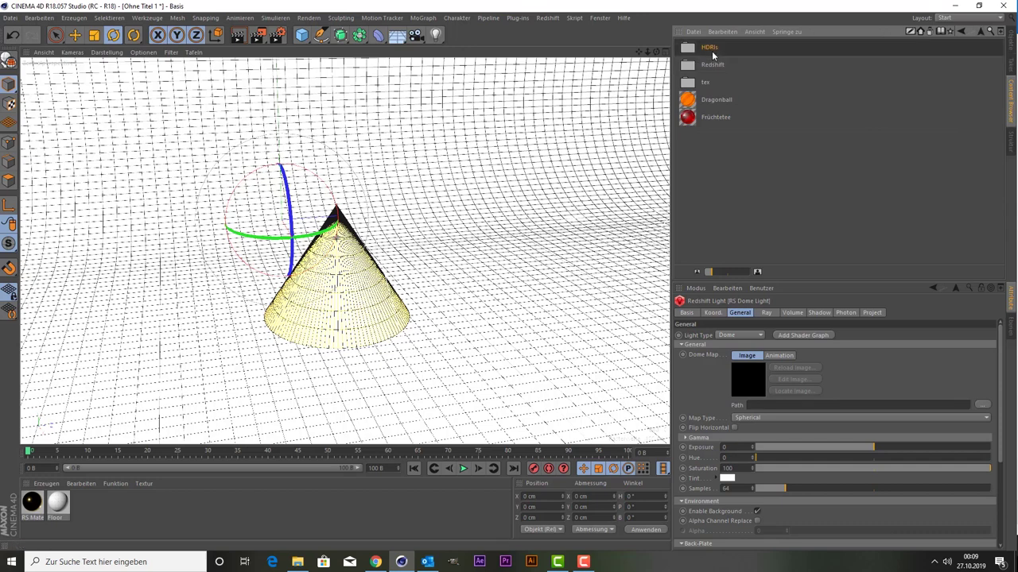
{"action": "double_click", "coordinate": [711, 48]}
{"action": "double_click", "coordinate": [706, 67]}
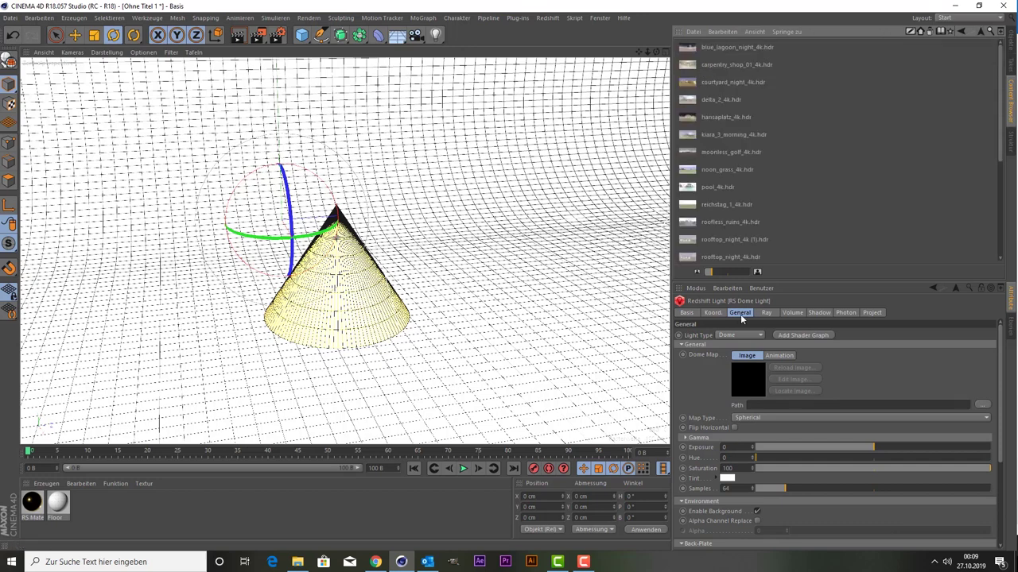
{"action": "left_click_drag", "start_coordinate": [710, 272], "coordinate": [753, 272]}
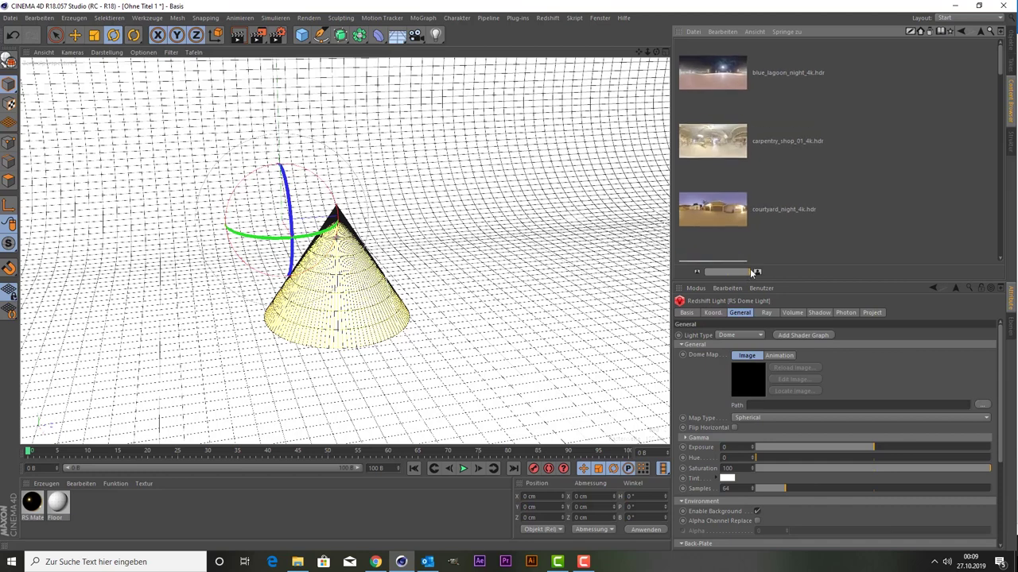
{"action": "left_click", "coordinate": [733, 163]}
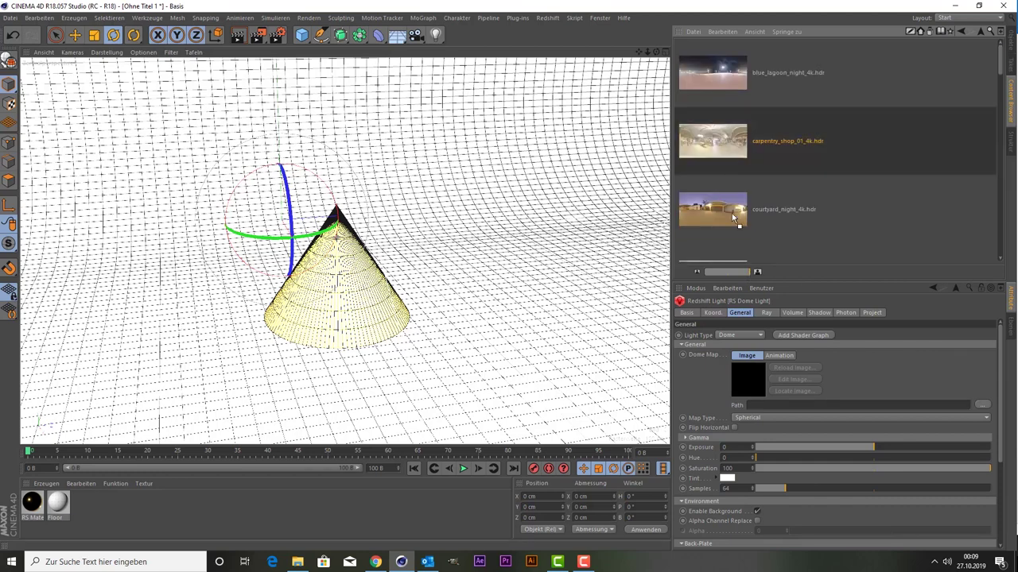
{"action": "left_click_drag", "start_coordinate": [732, 213], "coordinate": [749, 379]}
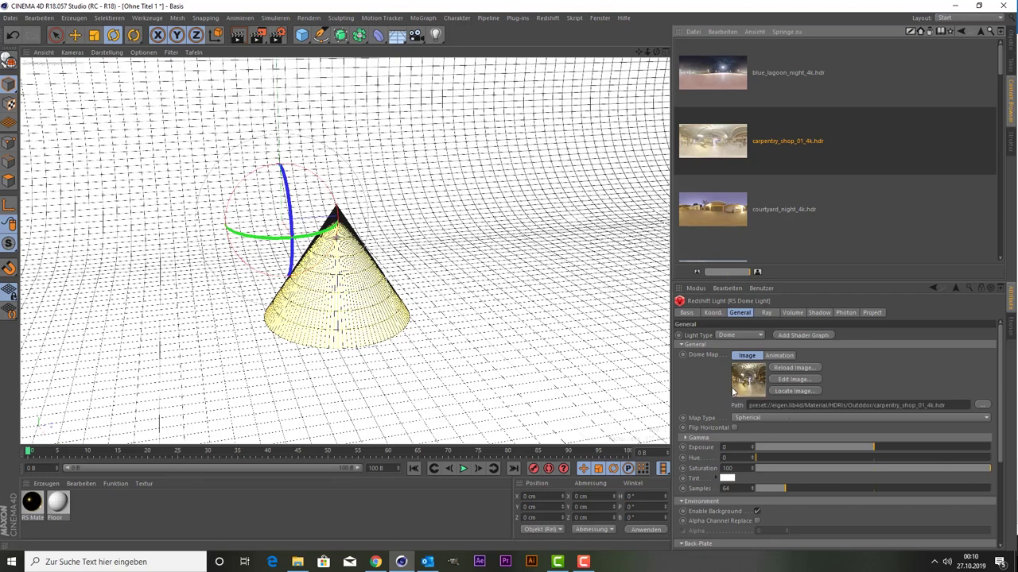
- Back in the Object Manager, render the view lit by the new dome light
{"action": "left_click", "coordinate": [1011, 56]}
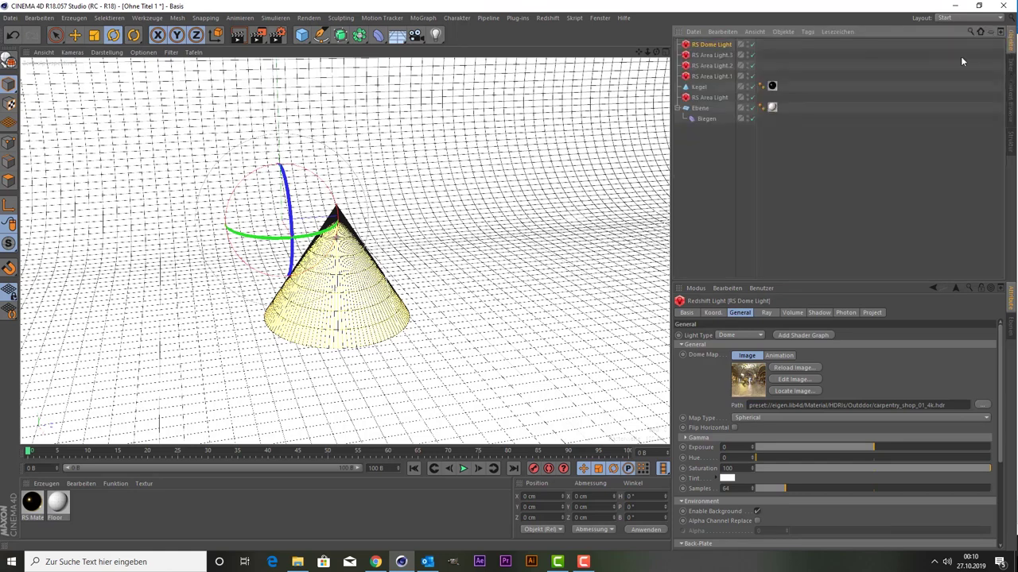
{"action": "scroll", "coordinate": [245, 143], "scroll_direction": "down", "scroll_amount": 2}
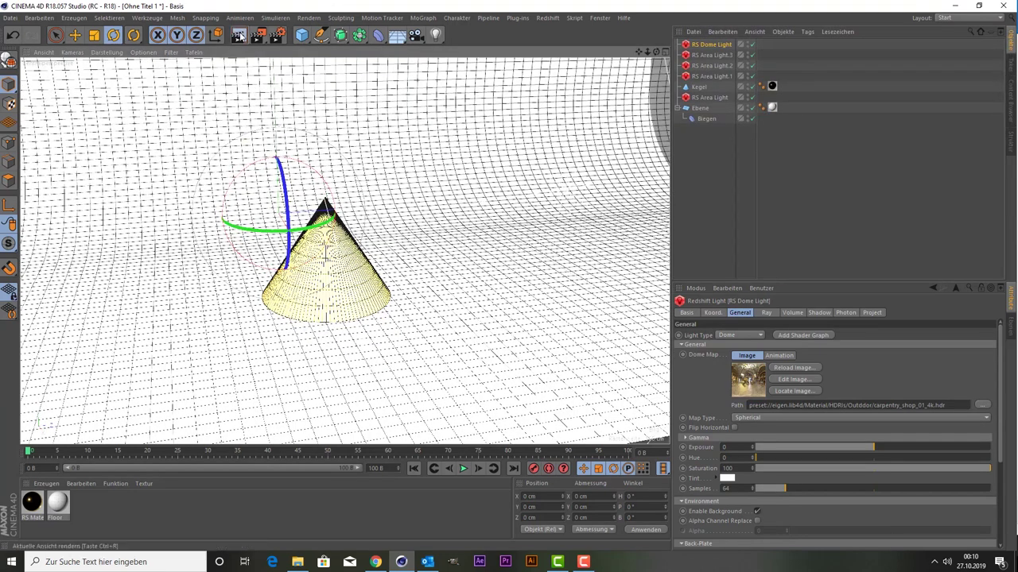
{"action": "left_click", "coordinate": [238, 35]}
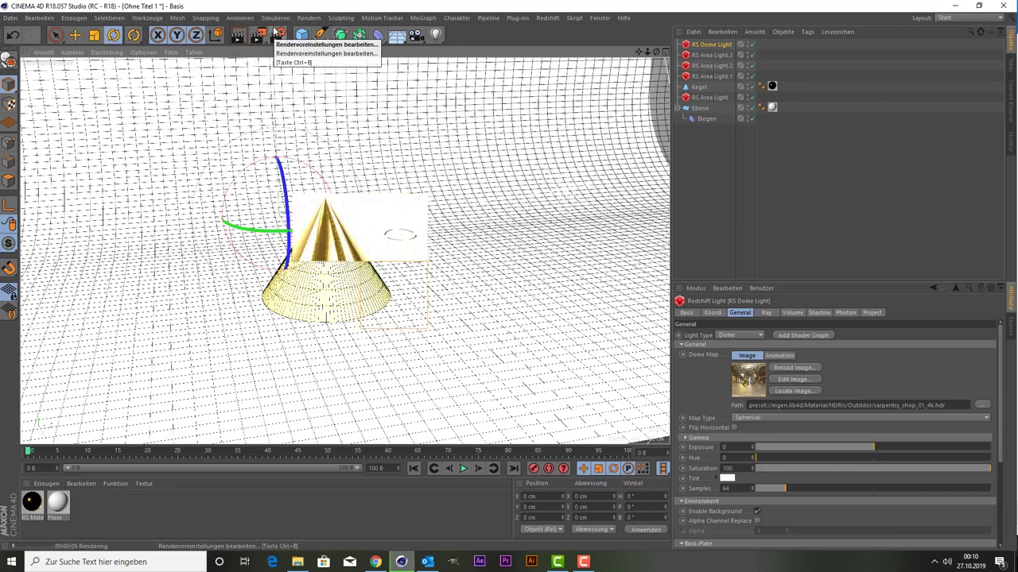
- Disable RS Area Light.1 and RS Area Light.3, keep RS Area Light.2 on, reframe and re-render
{"action": "left_click", "coordinate": [418, 193]}
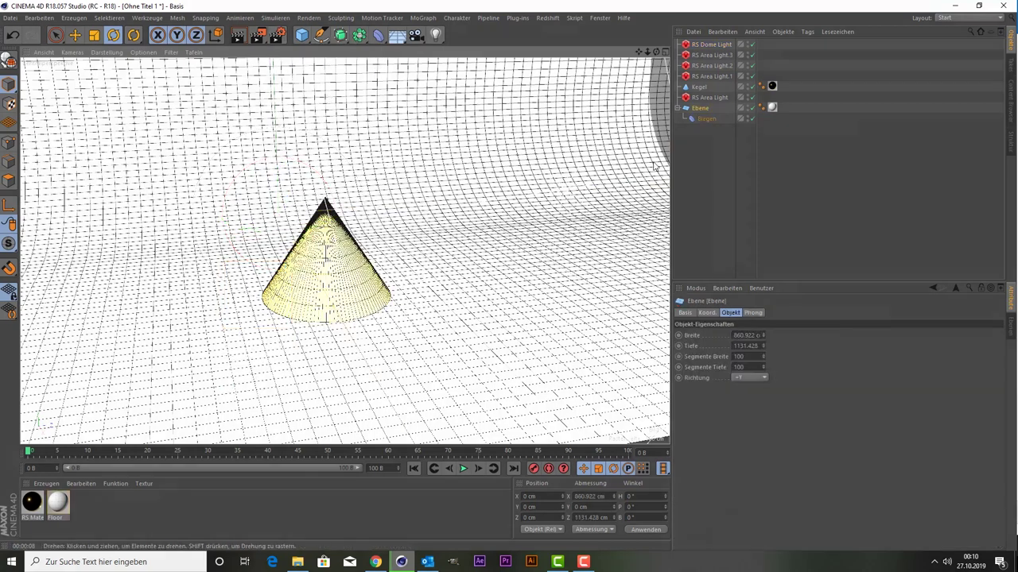
{"action": "left_click", "coordinate": [748, 42]}
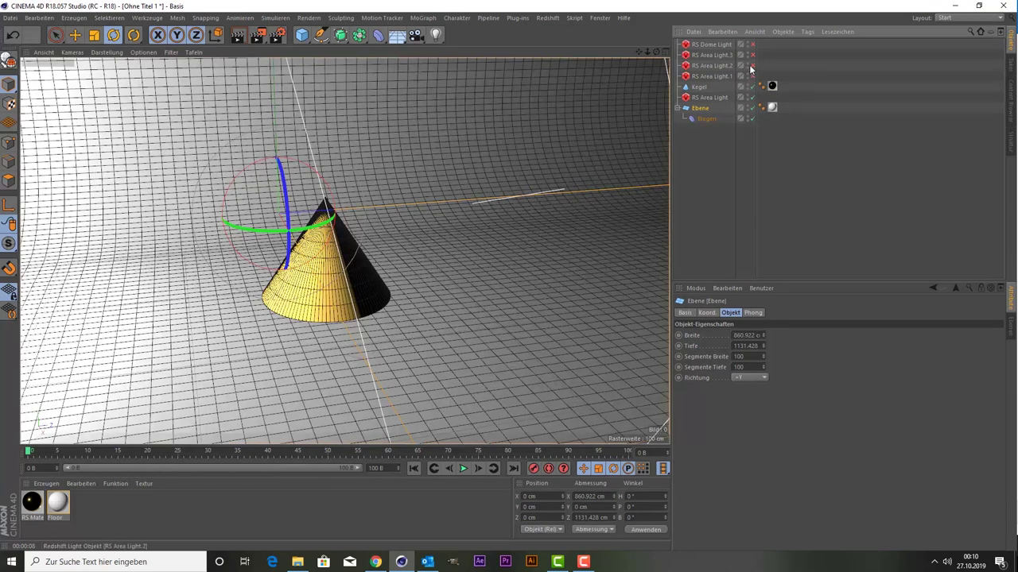
{"action": "left_click", "coordinate": [752, 66]}
{"action": "left_click", "coordinate": [752, 66]}
{"action": "left_click", "coordinate": [752, 66]}
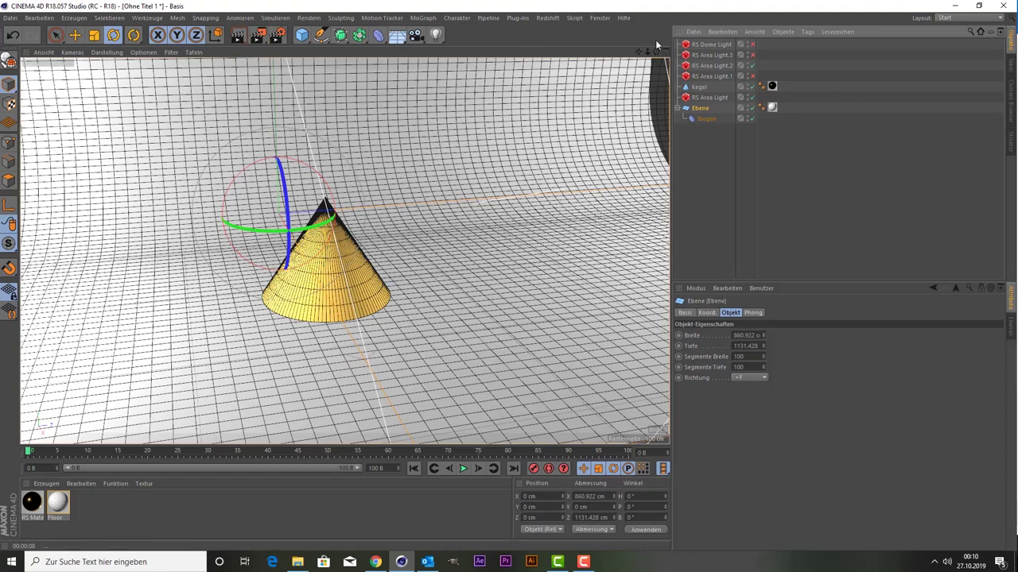
{"action": "left_click_drag", "start_coordinate": [642, 53], "coordinate": [557, 63]}
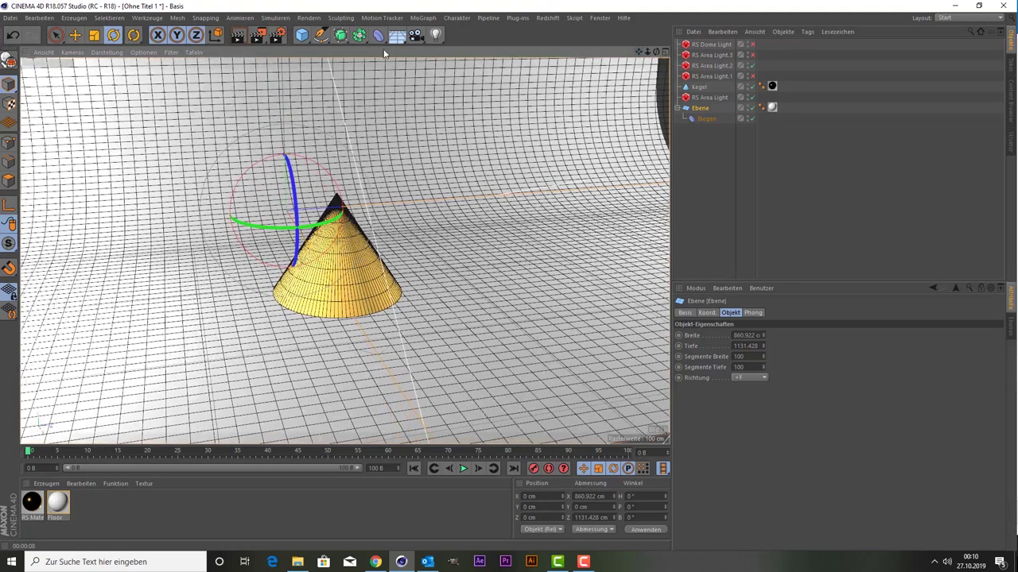
{"action": "left_click", "coordinate": [259, 41]}
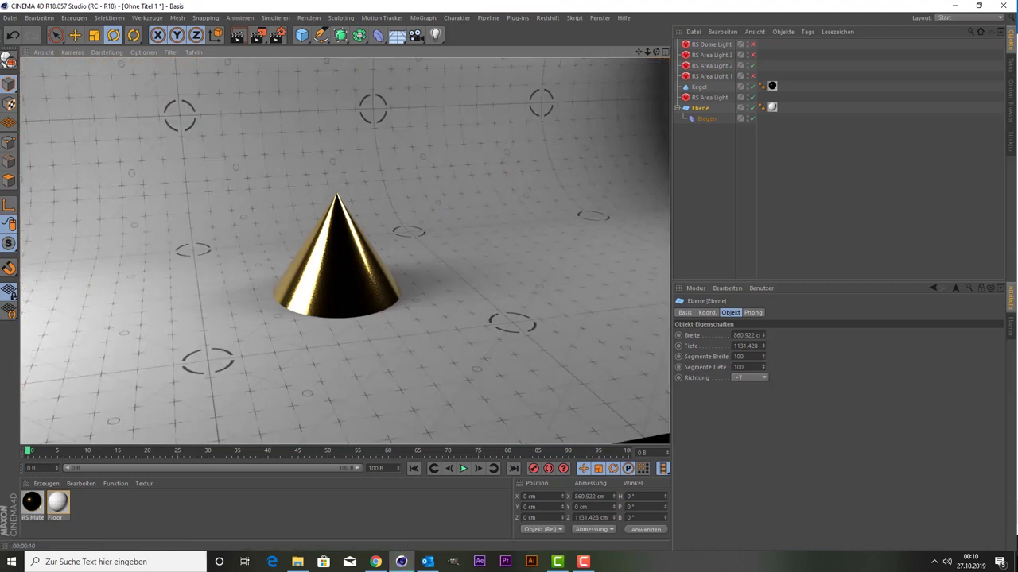
- Re-render the view, then orbit lower and closer so the cone appears larger before the backdrop
{"action": "left_click", "coordinate": [753, 45]}
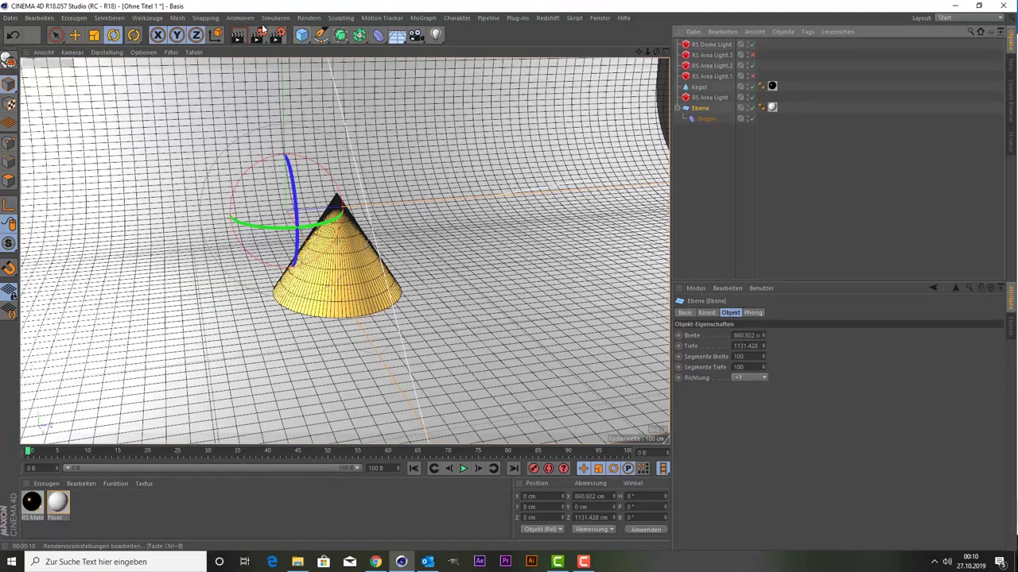
{"action": "left_click", "coordinate": [252, 37]}
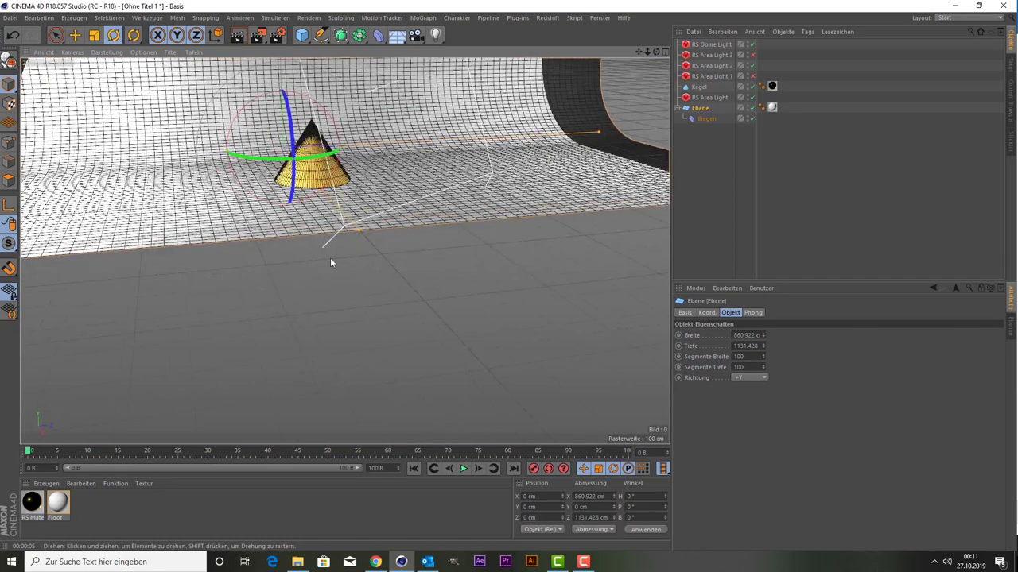
{"action": "mouse_move", "coordinate": [641, 48]}
{"action": "left_mouse_down"}
{"action": "mouse_move", "coordinate": [641, 87]}
{"action": "mouse_move", "coordinate": [687, 124]}
{"action": "left_mouse_up"}
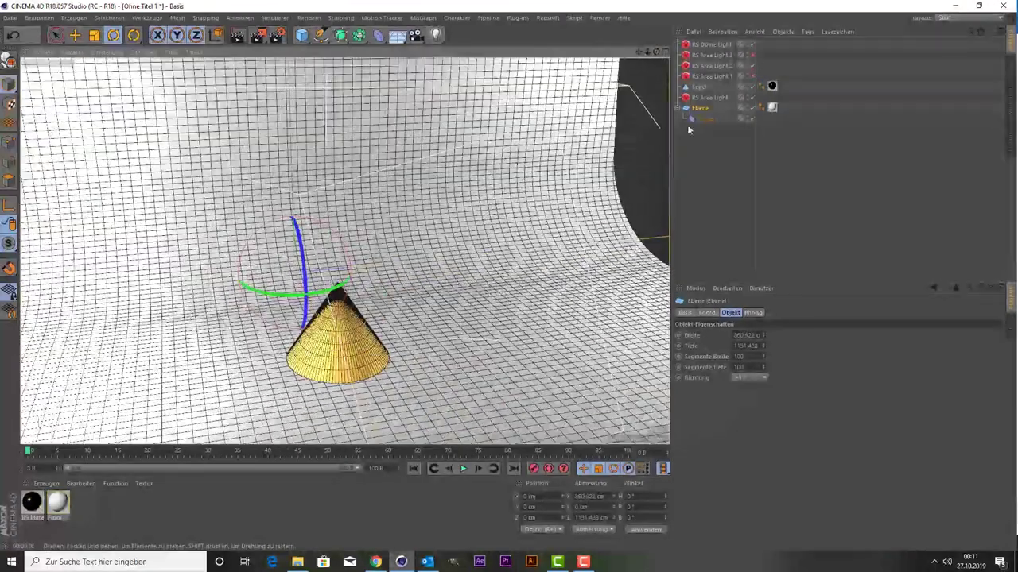
{"action": "left_click_drag", "start_coordinate": [643, 53], "coordinate": [640, 53]}
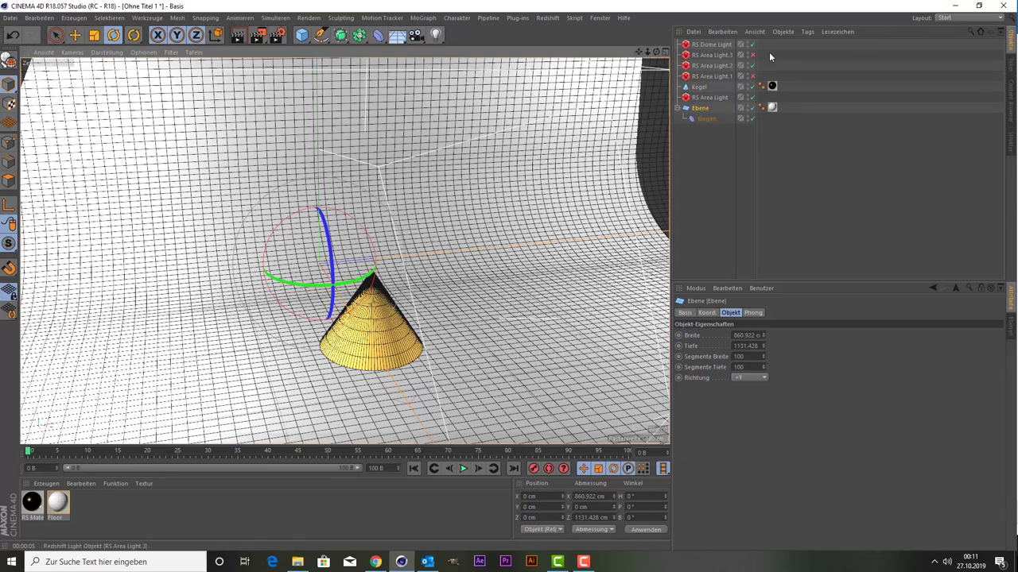
{"action": "left_click", "coordinate": [702, 45]}
{"action": "left_click", "coordinate": [726, 56]}
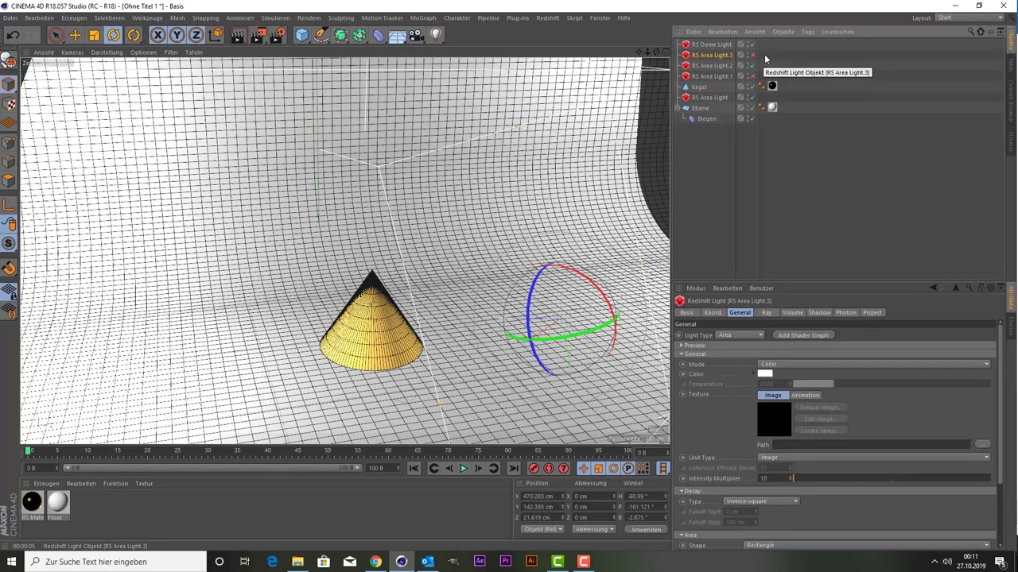
{"action": "mouse_move", "coordinate": [764, 54]}
{"action": "left_mouse_down"}
{"action": "mouse_move", "coordinate": [733, 68]}
{"action": "mouse_move", "coordinate": [774, 64]}
{"action": "left_mouse_up"}
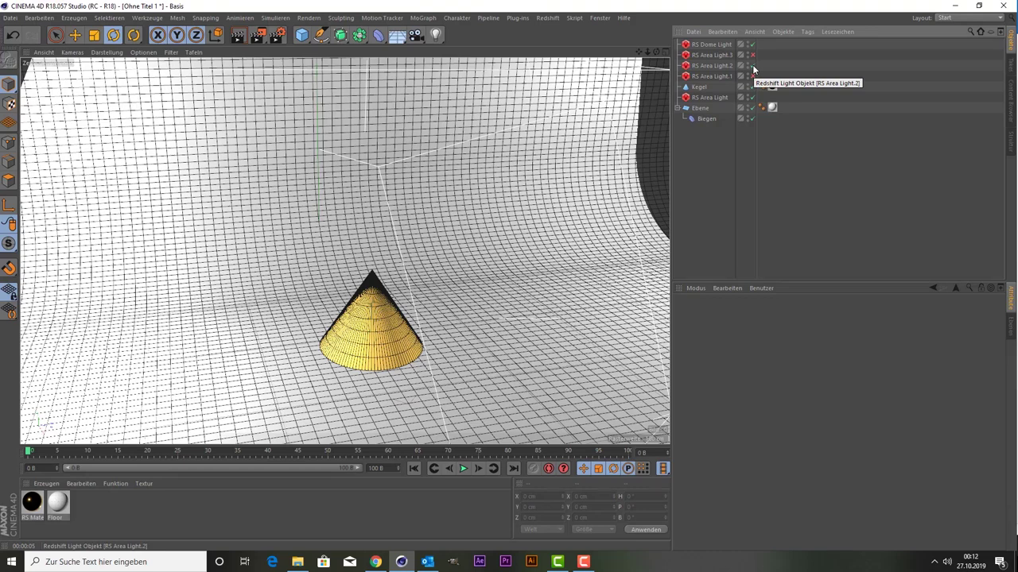
- Review the attributes of RS Dome Light, the Ebene plane and the Biegen bend deformer
{"action": "left_click", "coordinate": [711, 44]}
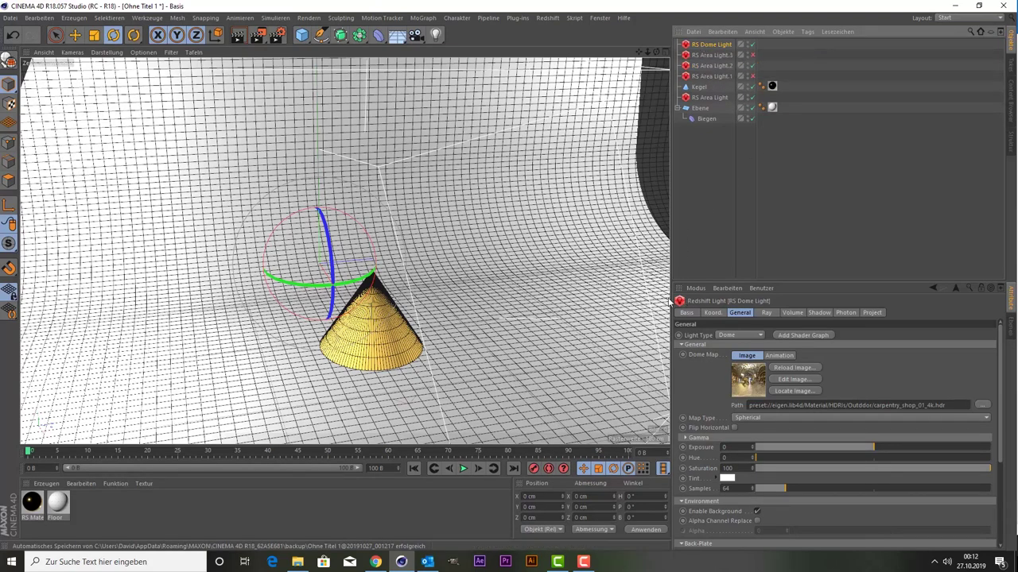
{"action": "left_click", "coordinate": [469, 178]}
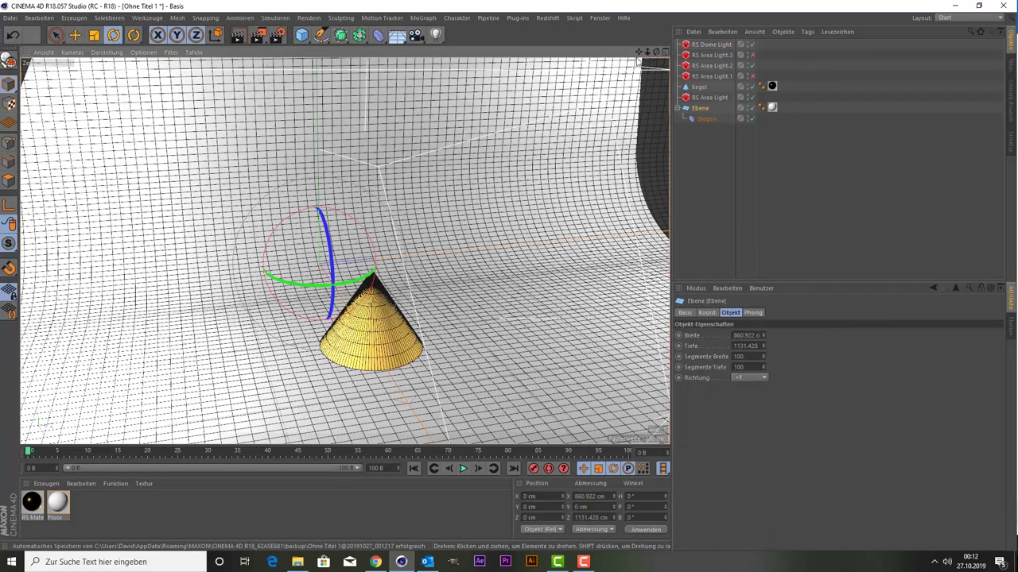
{"action": "left_click", "coordinate": [704, 119]}
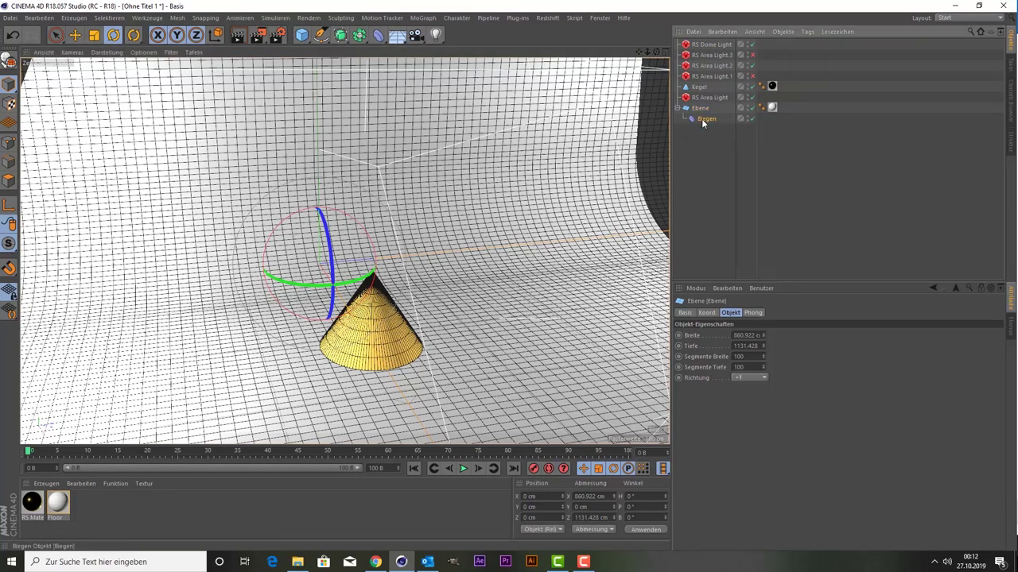